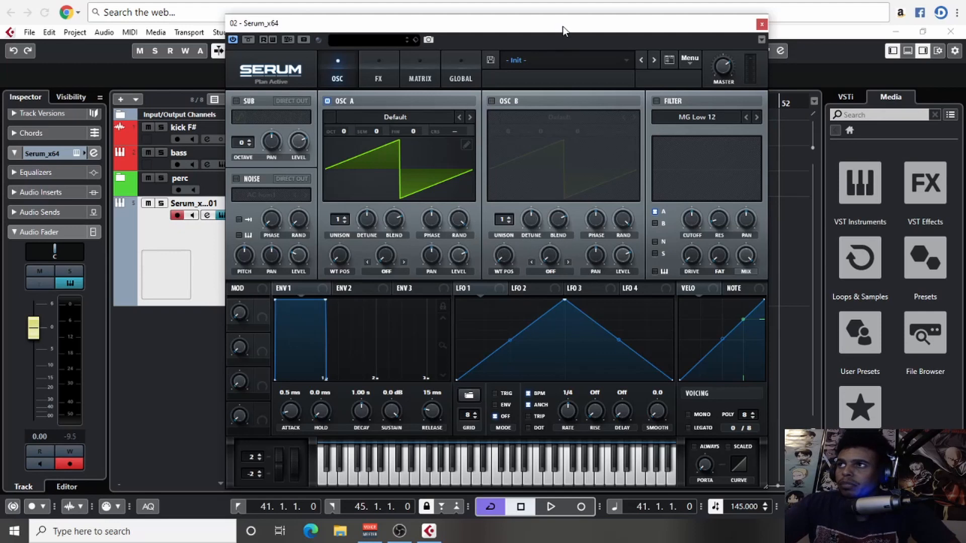
Move the Serum window aside, solo the kick, bass and perc tracks, and play the loop briefly.
{"action": "left_click_drag", "start_coordinate": [564, 29], "coordinate": [787, 31]}
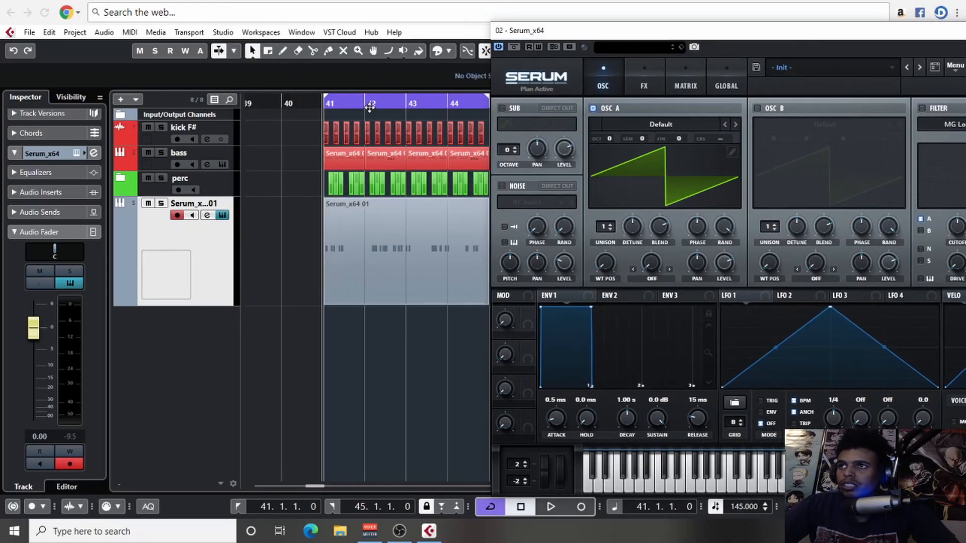
{"action": "left_click", "coordinate": [161, 127]}
{"action": "key", "text": "space"}
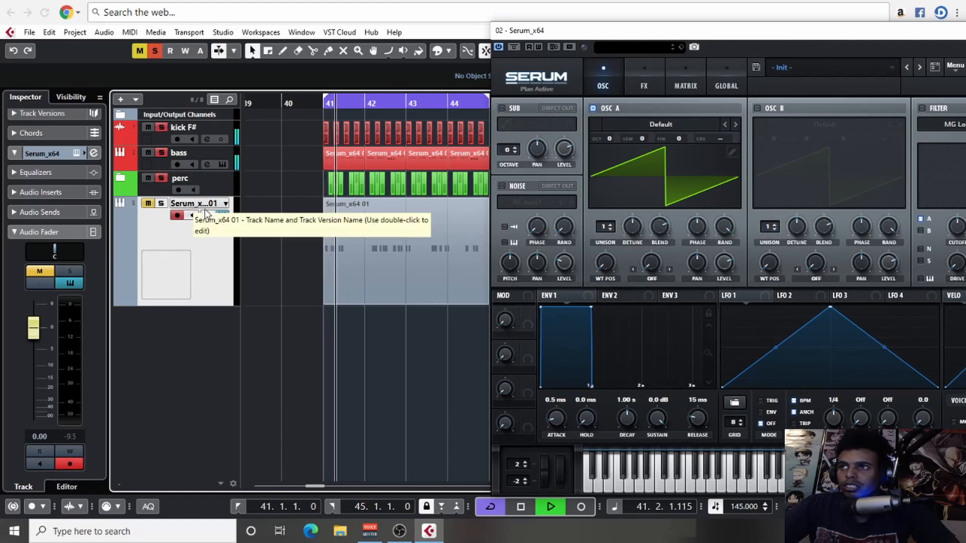
{"action": "key", "text": "space"}
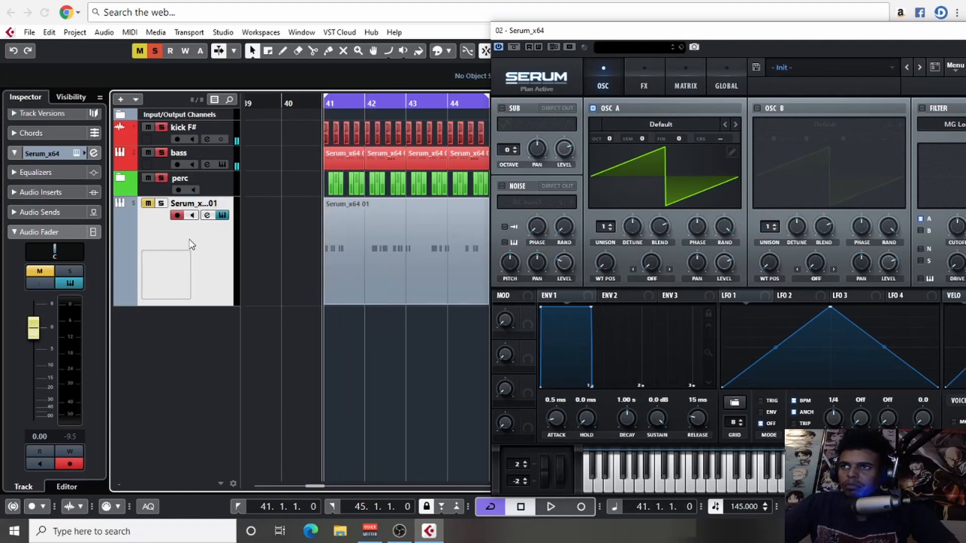
Solo the Serum track too, play the loop with its MIDI part, and move the Serum window back over the project.
{"action": "left_click", "coordinate": [149, 206]}
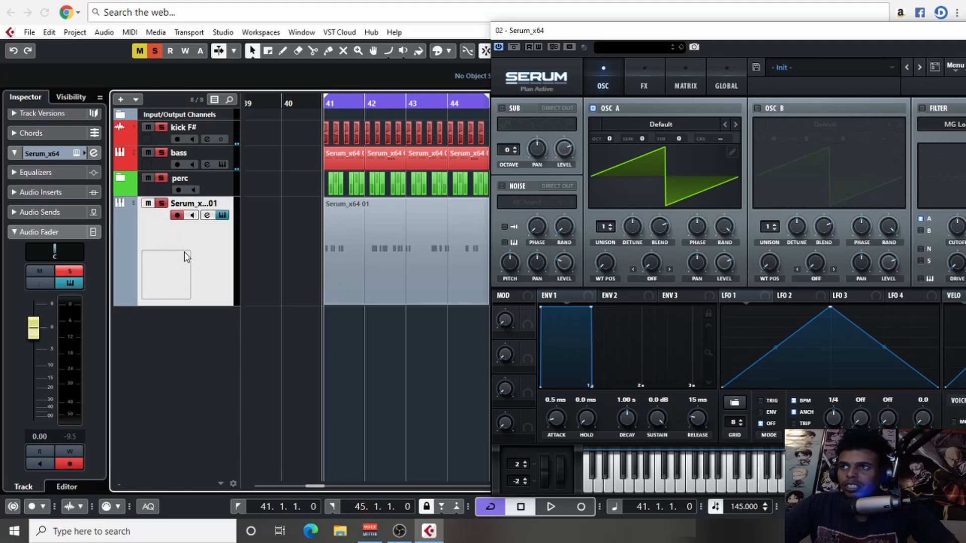
{"action": "scroll", "coordinate": [307, 241], "scroll_direction": "right", "scroll_amount": 2}
{"action": "left_click", "coordinate": [314, 237]}
{"action": "scroll", "coordinate": [313, 238], "scroll_direction": "left", "scroll_amount": 1}
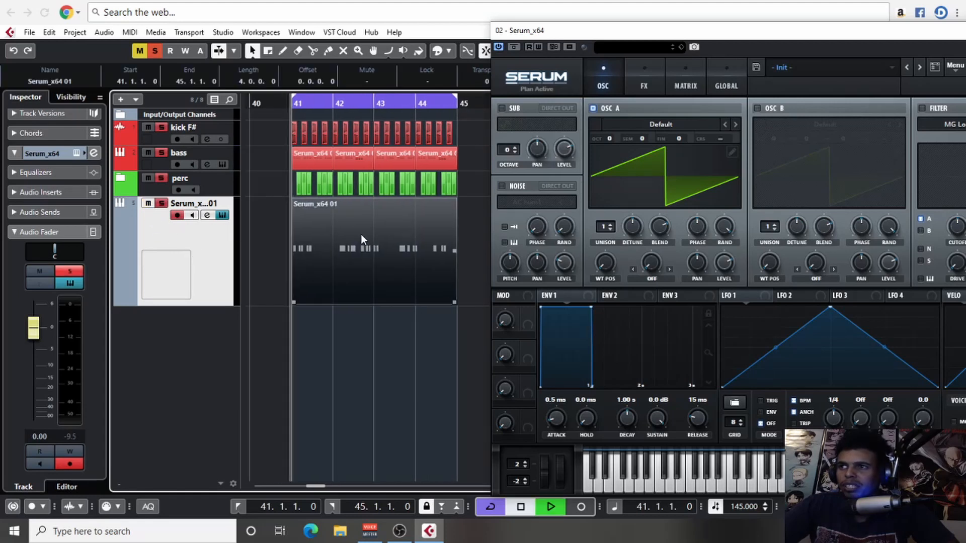
{"action": "key", "text": "space"}
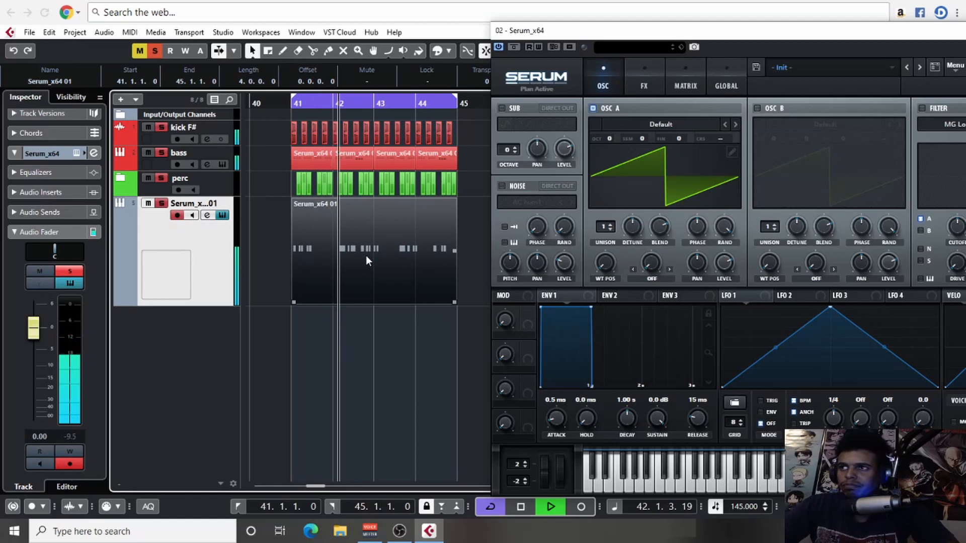
{"action": "left_click_drag", "start_coordinate": [680, 36], "coordinate": [310, 30]}
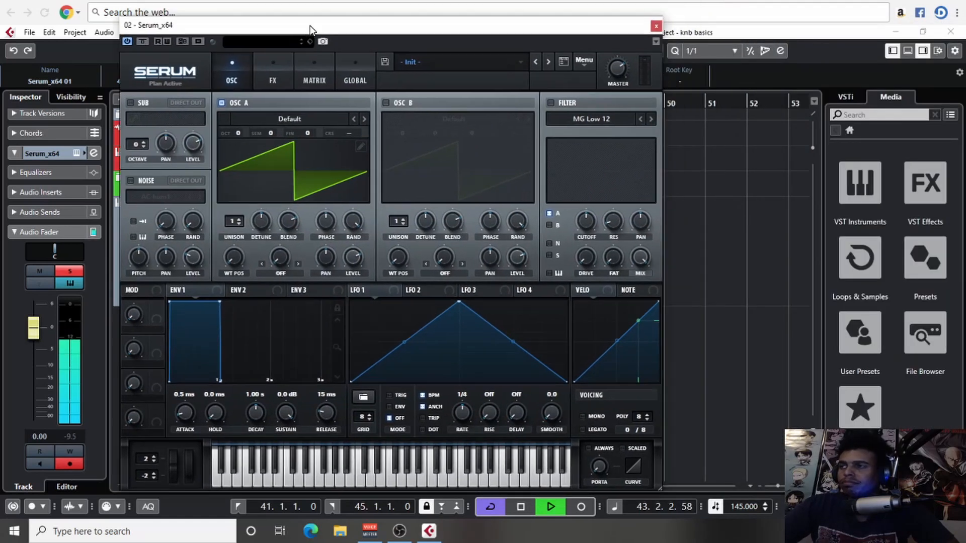
{"action": "key", "text": "space"}
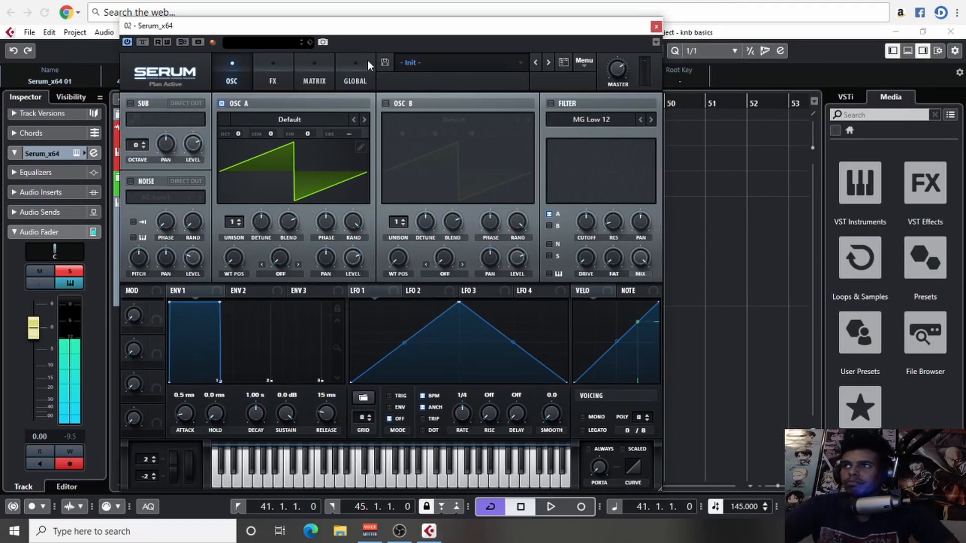
Enable Serum's filter and shape Env 1 with a 230 ms decay and -18.2 dB sustain, checking the sound in playback.
{"action": "left_click", "coordinate": [550, 104]}
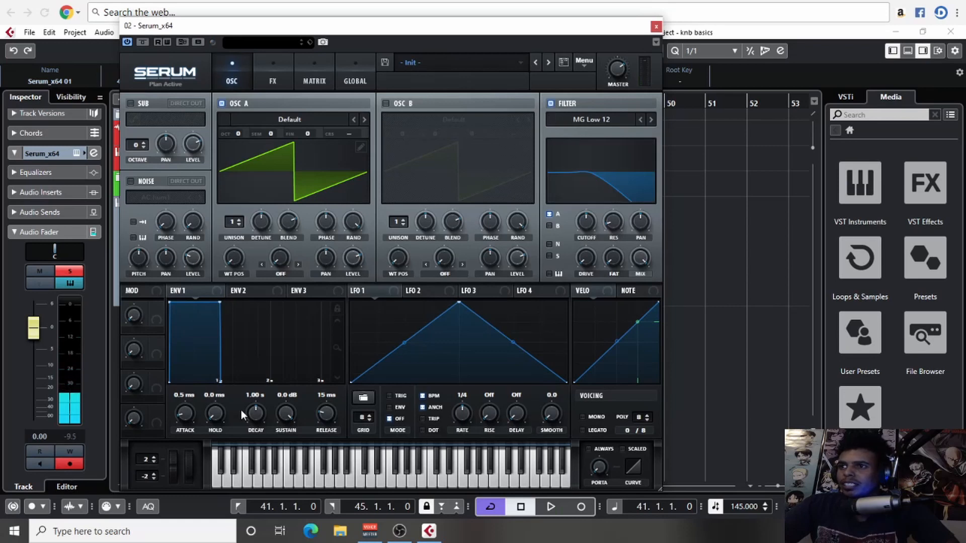
{"action": "left_click_drag", "start_coordinate": [258, 414], "coordinate": [273, 472]}
{"action": "key", "text": "space"}
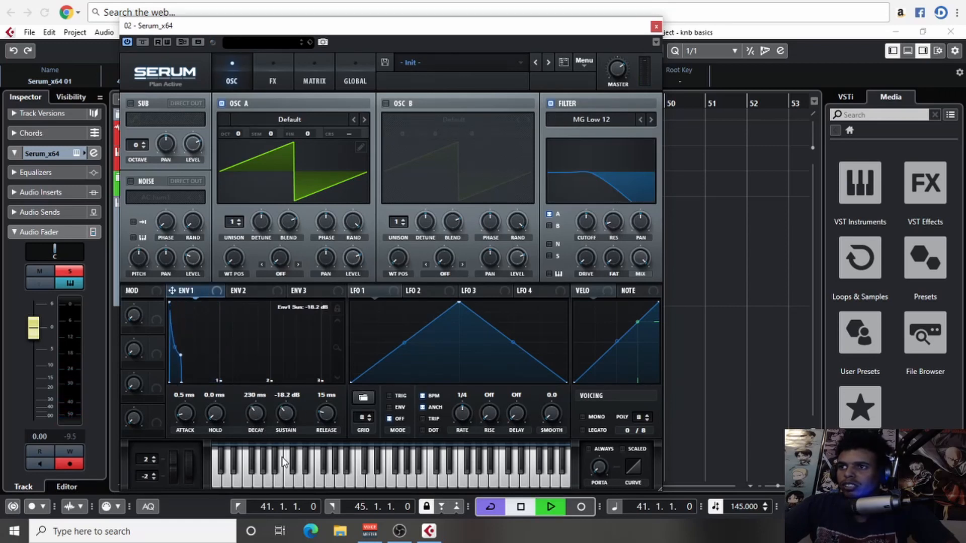
{"action": "key", "text": "space"}
Set the filter type to Band 24 with the cutoff at about 167 Hz and play the loop.
{"action": "left_click", "coordinate": [628, 121]}
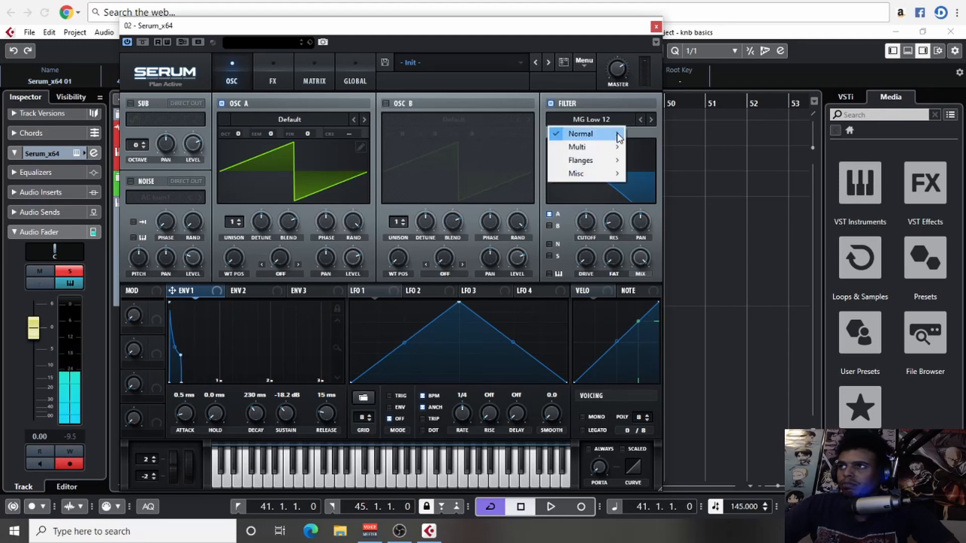
{"action": "mouse_move", "coordinate": [583, 133]}
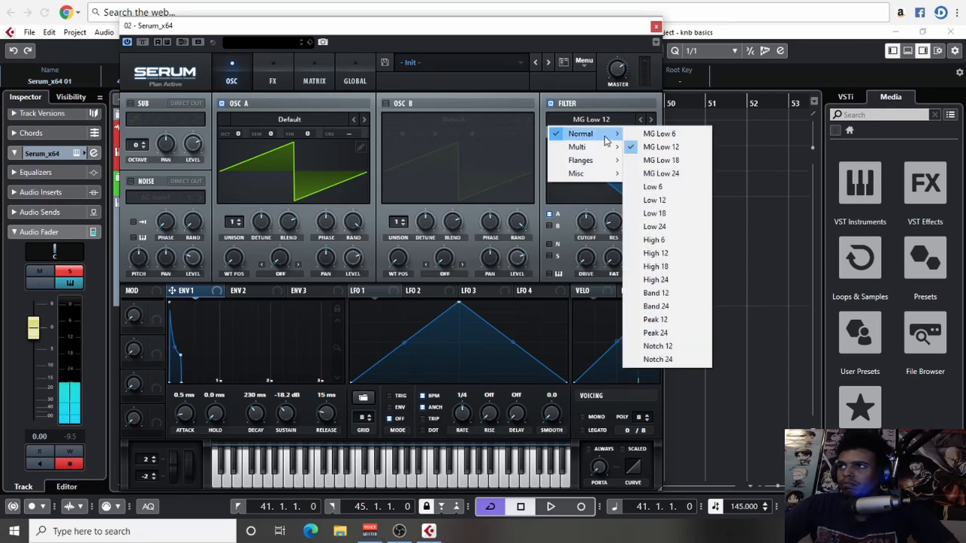
{"action": "left_click", "coordinate": [664, 305]}
{"action": "left_click_drag", "start_coordinate": [584, 269], "coordinate": [587, 228]}
{"action": "key", "text": "space"}
Reset the Serum track's peak meter, raise its volume fader to 2.16, and nudge the filter cutoff up slightly.
{"action": "left_click", "coordinate": [75, 438]}
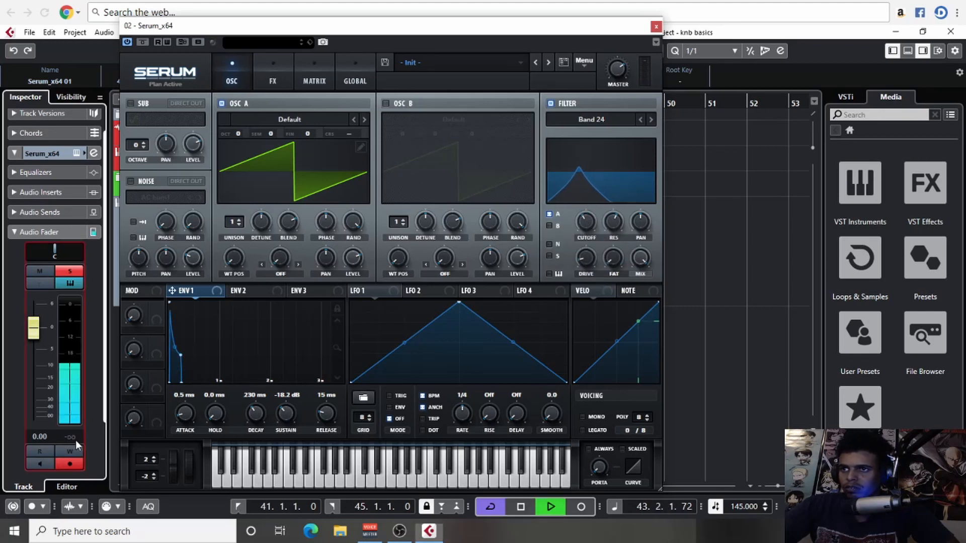
{"action": "left_click_drag", "start_coordinate": [42, 332], "coordinate": [42, 325]}
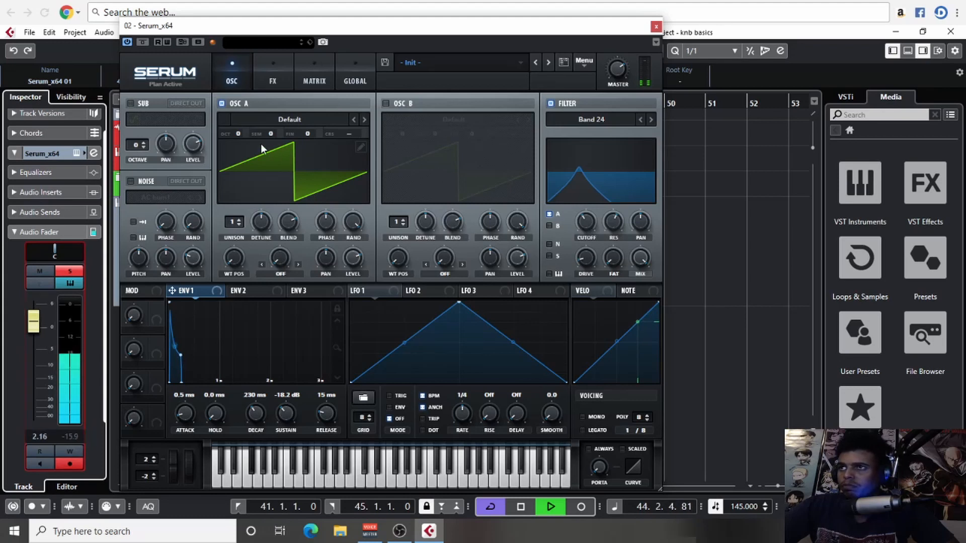
{"action": "key", "text": "space"}
{"action": "mouse_move", "coordinate": [582, 222]}
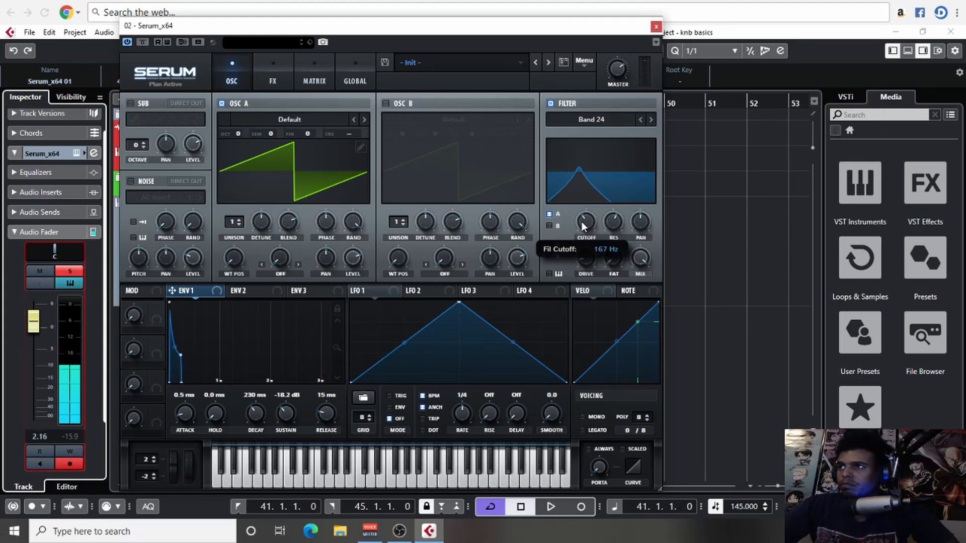
Try the Scout [SN] spectral wavetable in oscillator A and audition different wavetable positions during playback.
{"action": "left_click", "coordinate": [311, 117]}
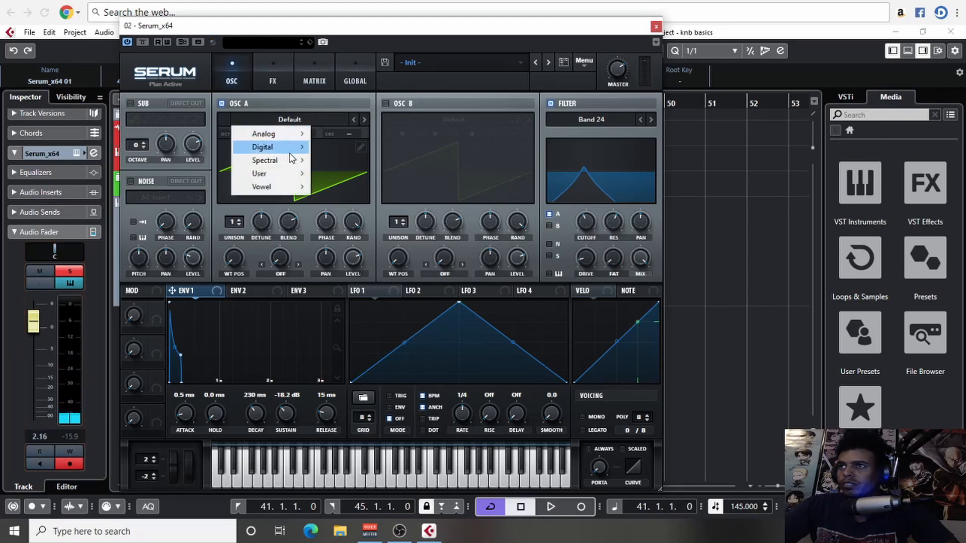
{"action": "mouse_move", "coordinate": [291, 154]}
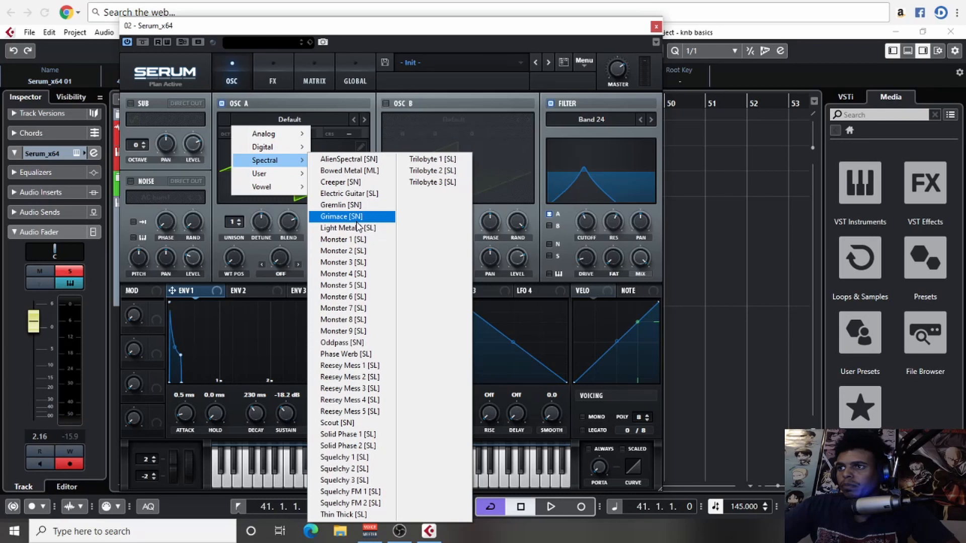
{"action": "left_click", "coordinate": [352, 422]}
{"action": "key", "text": "space"}
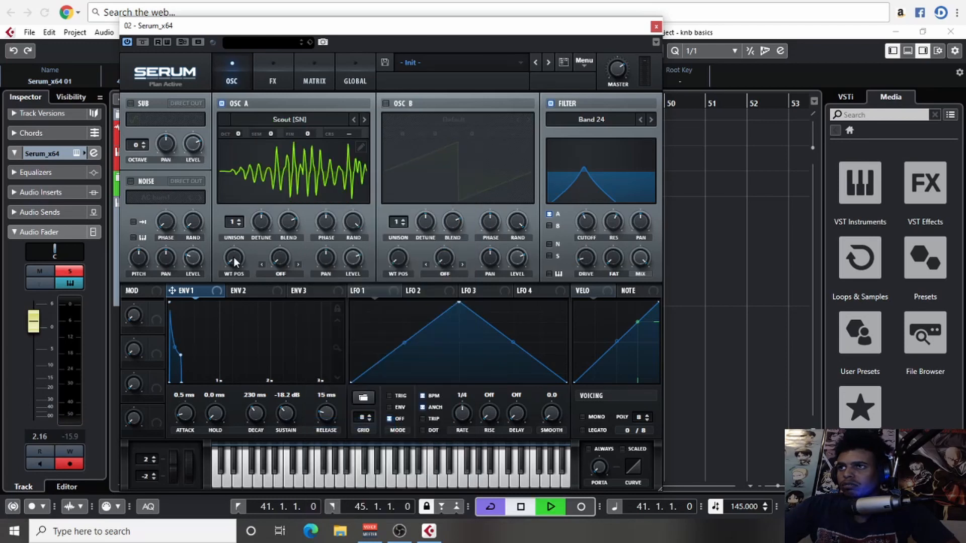
{"action": "left_click_drag", "start_coordinate": [234, 258], "coordinate": [249, 171]}
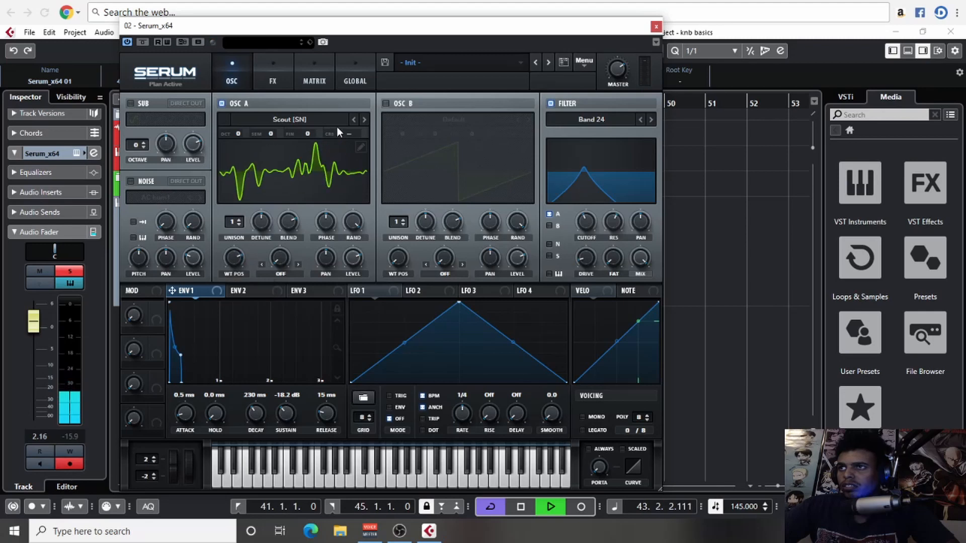
{"action": "left_click", "coordinate": [365, 119]}
{"action": "left_click_drag", "start_coordinate": [234, 259], "coordinate": [228, 302]}
{"action": "key", "text": "space"}
Step oscillator A's wavetable back to Phase Werb [SL] and start playback.
{"action": "left_click", "coordinate": [356, 119]}
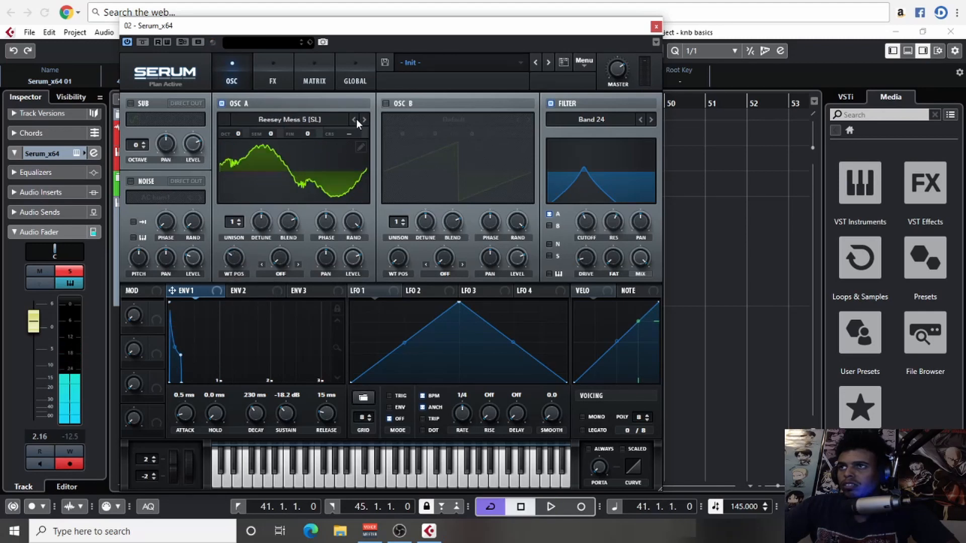
{"action": "left_click", "coordinate": [356, 118]}
{"action": "left_click", "coordinate": [355, 121]}
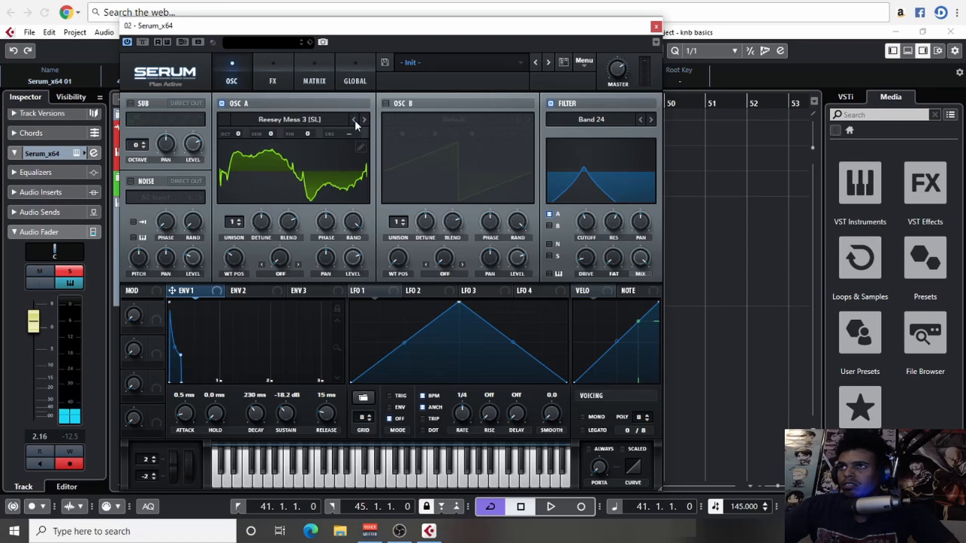
{"action": "left_click", "coordinate": [356, 120]}
{"action": "left_click", "coordinate": [355, 120]}
{"action": "left_click", "coordinate": [355, 121]}
{"action": "key", "text": "space"}
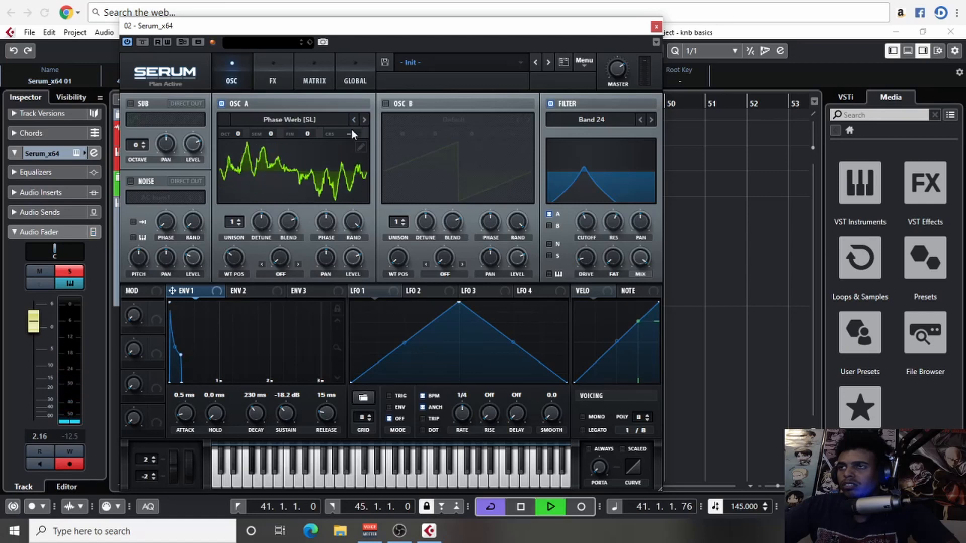
Audition Phase Werb's wavetable positions while raising the filter cutoff, and reset the wavetable position to 1.
{"action": "left_click_drag", "start_coordinate": [233, 258], "coordinate": [241, 191]}
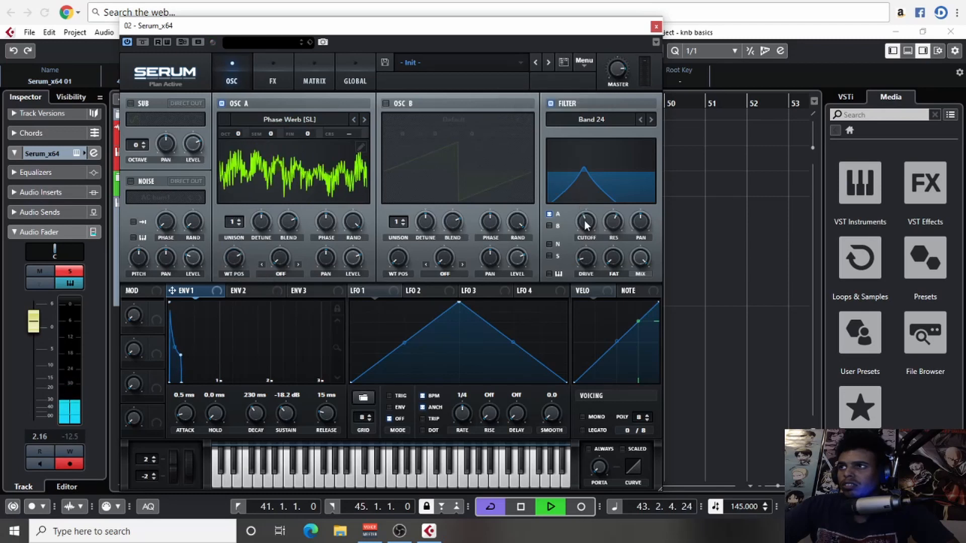
{"action": "left_click_drag", "start_coordinate": [584, 220], "coordinate": [582, 195]}
{"action": "mouse_move", "coordinate": [234, 257]}
{"action": "left_mouse_down"}
{"action": "mouse_move", "coordinate": [225, 240]}
{"action": "mouse_move", "coordinate": [222, 342]}
{"action": "mouse_move", "coordinate": [230, 235]}
{"action": "mouse_move", "coordinate": [217, 310]}
{"action": "mouse_move", "coordinate": [208, 283]}
{"action": "mouse_move", "coordinate": [232, 260]}
{"action": "left_mouse_up"}
{"action": "key", "text": "space"}
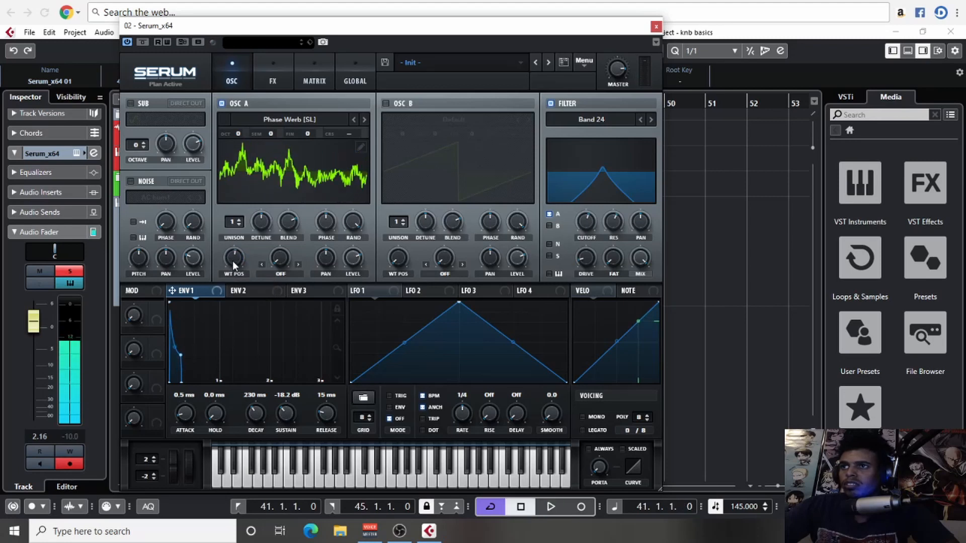
{"action": "double_click", "coordinate": [233, 260]}
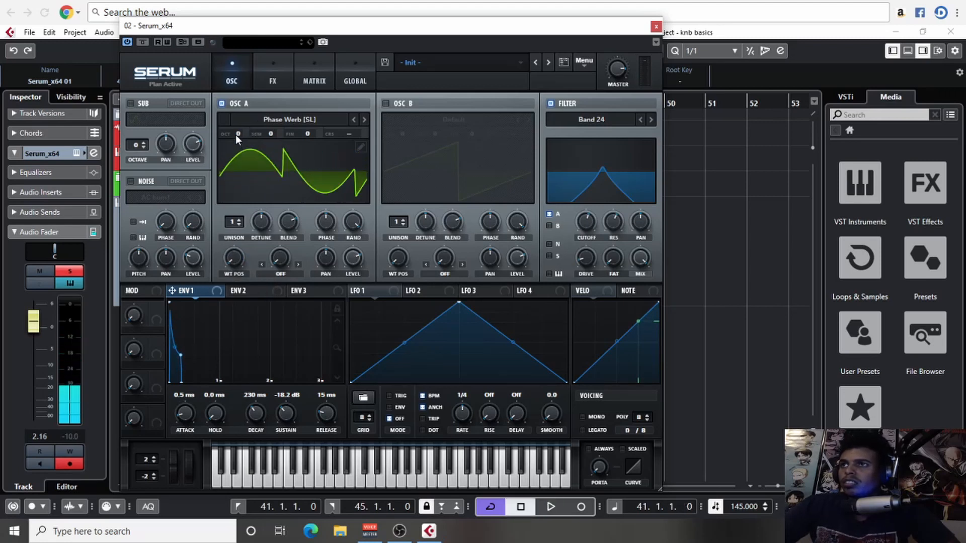
Lower oscillator A by one octave to -1 and raise the filter cutoff further while the loop plays.
{"action": "left_click_drag", "start_coordinate": [235, 135], "coordinate": [235, 142]}
{"action": "key", "text": "space"}
{"action": "mouse_move", "coordinate": [589, 223]}
{"action": "left_mouse_down"}
{"action": "mouse_move", "coordinate": [576, 245]}
{"action": "mouse_move", "coordinate": [571, 176]}
{"action": "mouse_move", "coordinate": [580, 214]}
{"action": "left_mouse_up"}
{"action": "key", "text": "space"}
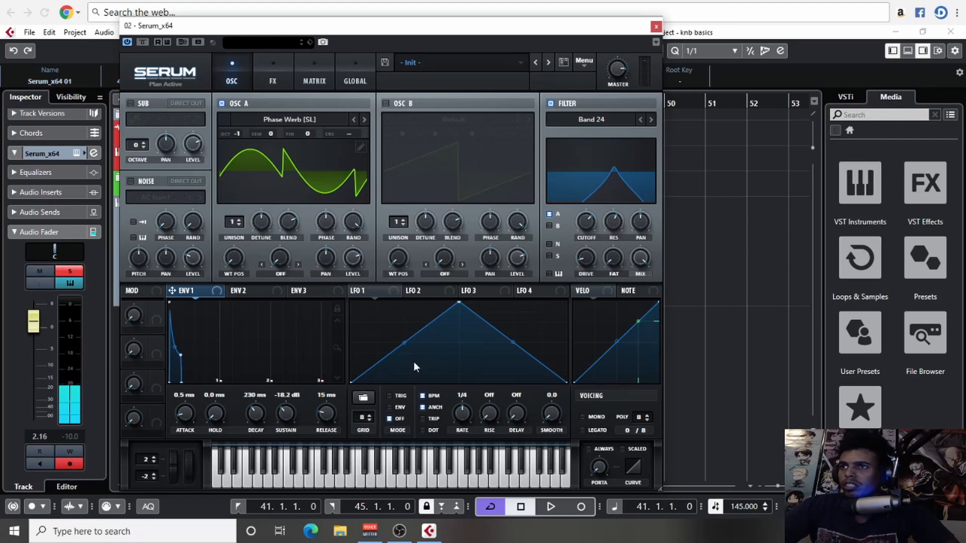
Add a modulation matrix routing from NoteOn Rand1 to Fil Cutoff with the amount at maximum.
{"action": "left_click", "coordinate": [298, 77]}
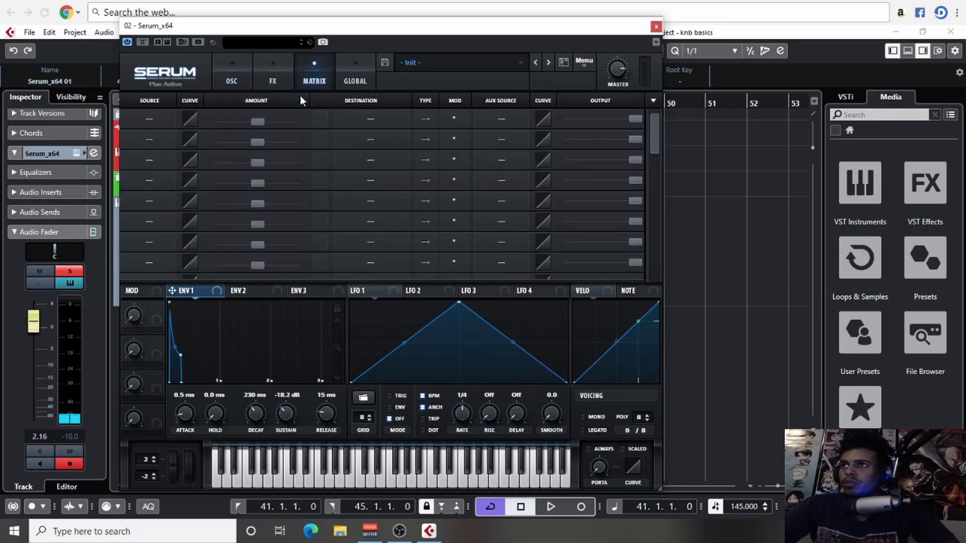
{"action": "left_click", "coordinate": [158, 119]}
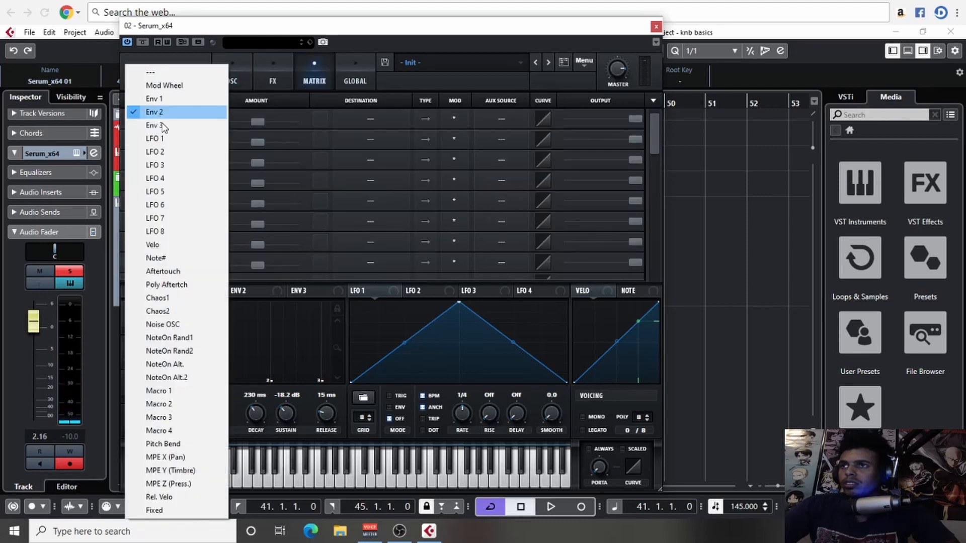
{"action": "left_click", "coordinate": [187, 341]}
{"action": "left_click", "coordinate": [366, 116]}
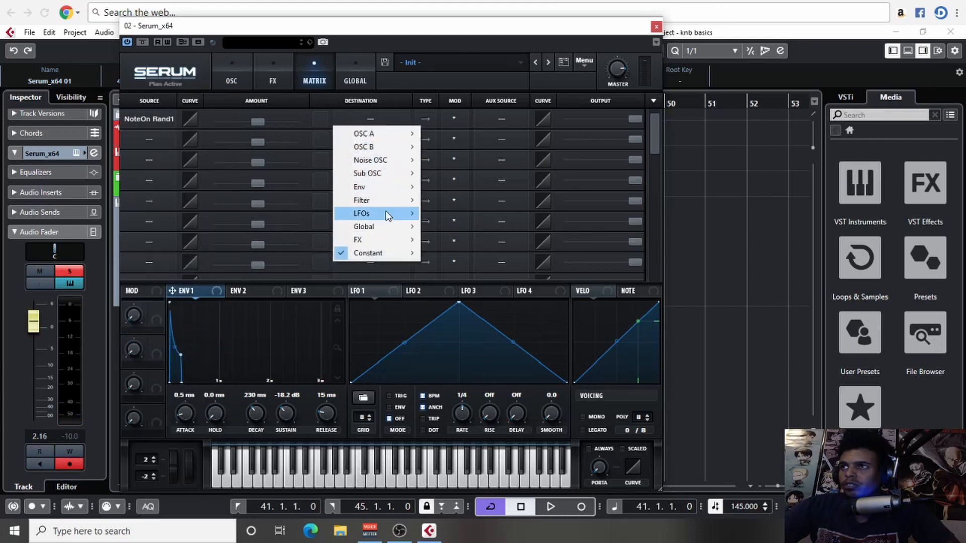
{"action": "mouse_move", "coordinate": [393, 200]}
{"action": "left_click", "coordinate": [448, 198]}
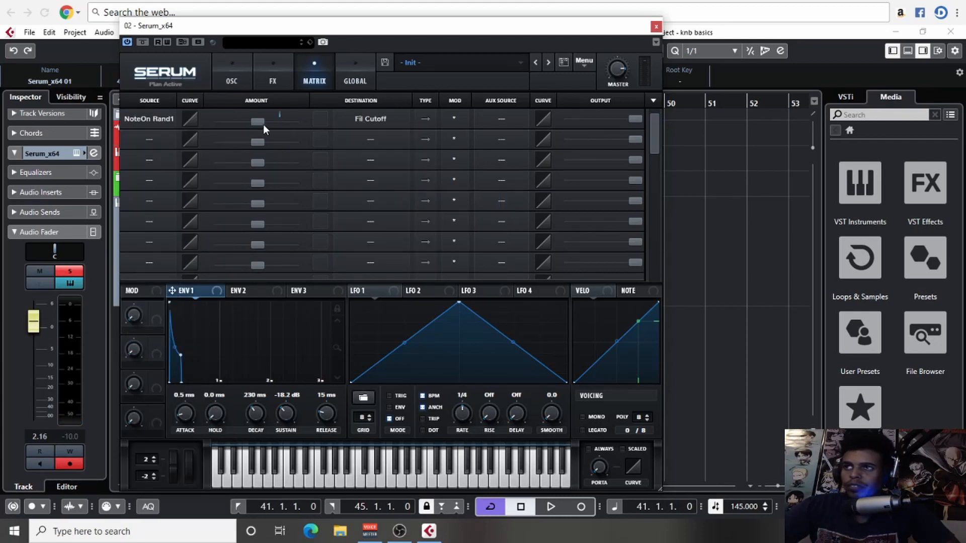
{"action": "left_click_drag", "start_coordinate": [264, 125], "coordinate": [302, 125]}
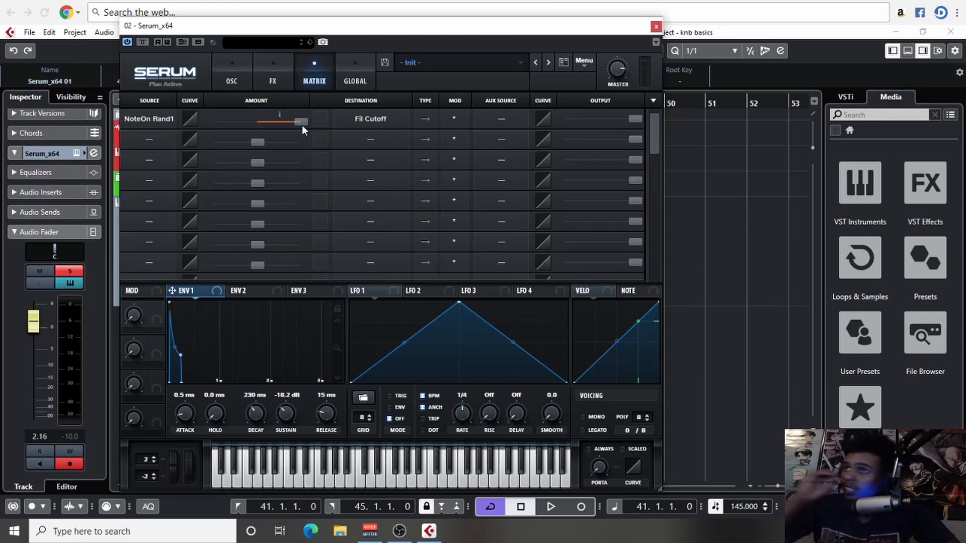
Play the loop, reduce the NoteOn Rand1 modulation amount on the filter cutoff, and switch the filter type to Band 12.
{"action": "left_click", "coordinate": [231, 76]}
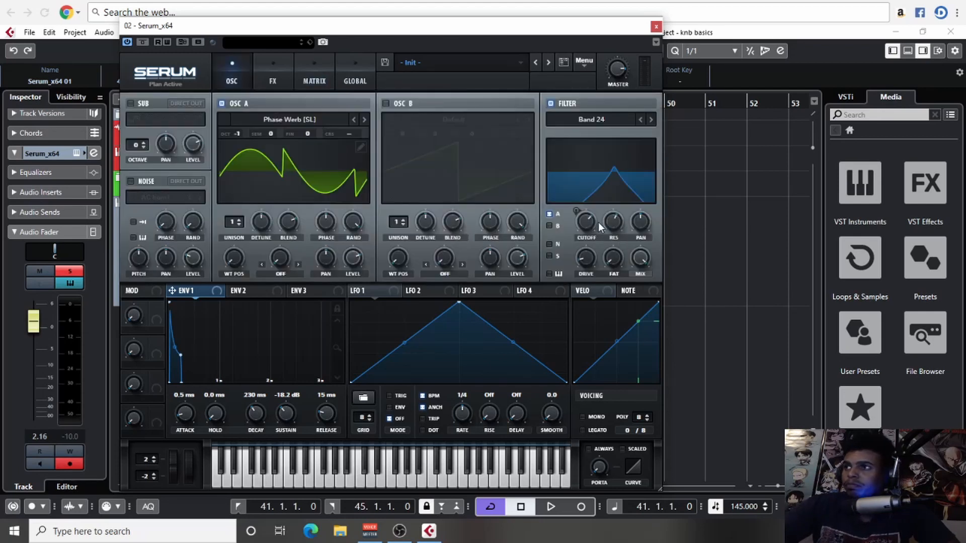
{"action": "key", "text": "space"}
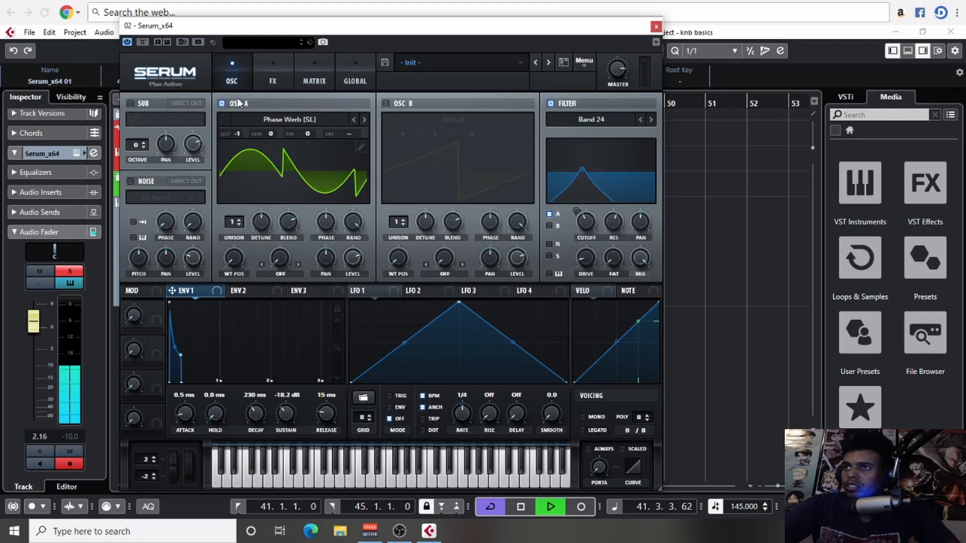
{"action": "left_click", "coordinate": [307, 75]}
{"action": "left_click_drag", "start_coordinate": [297, 122], "coordinate": [280, 128]}
{"action": "left_click", "coordinate": [234, 76]}
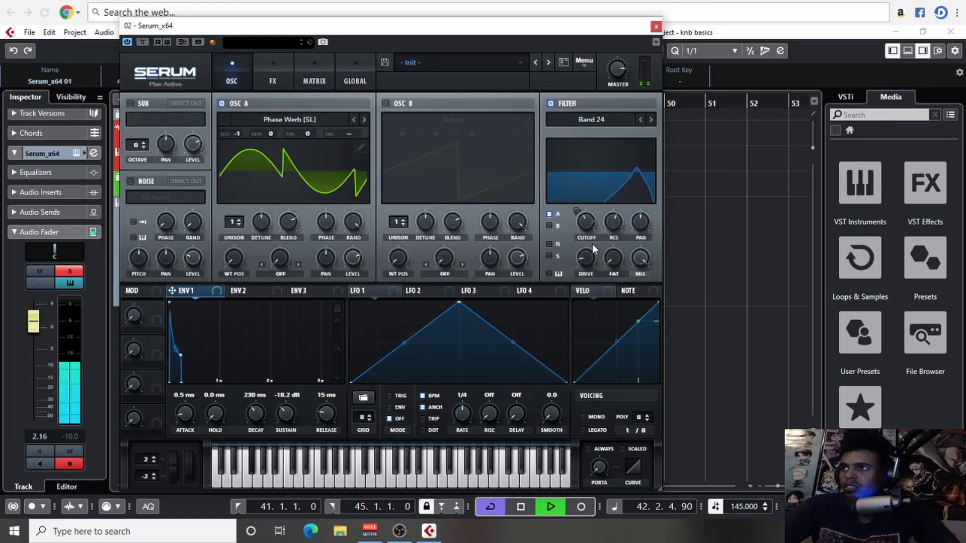
{"action": "left_click", "coordinate": [640, 119]}
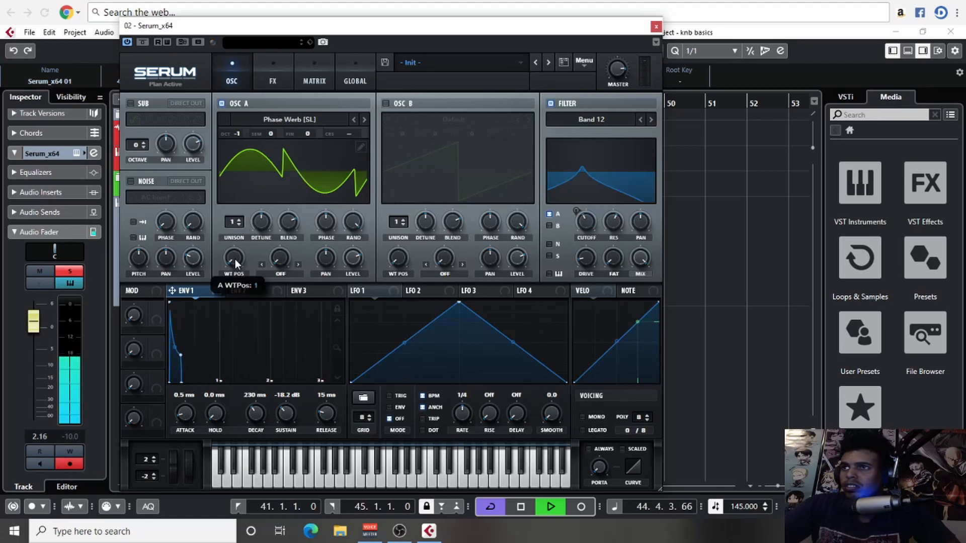
Raise oscillator A's wavetable position above 1 while the loop plays, and stop playback.
{"action": "left_click_drag", "start_coordinate": [234, 258], "coordinate": [234, 165]}
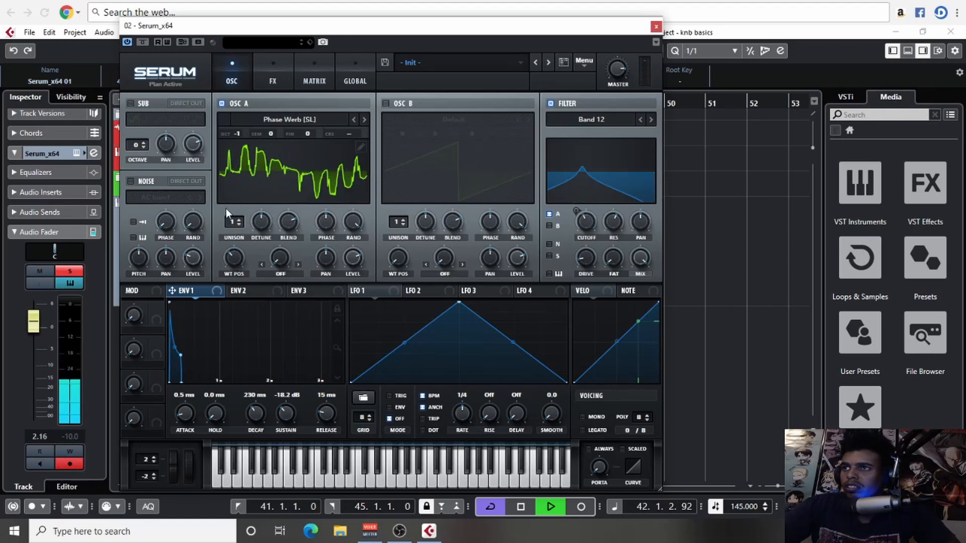
{"action": "left_click_drag", "start_coordinate": [238, 264], "coordinate": [233, 203]}
{"action": "mouse_move", "coordinate": [232, 257]}
{"action": "left_mouse_down"}
{"action": "mouse_move", "coordinate": [232, 223]}
{"action": "mouse_move", "coordinate": [225, 279]}
{"action": "mouse_move", "coordinate": [239, 257]}
{"action": "left_mouse_up"}
{"action": "key", "text": "space"}
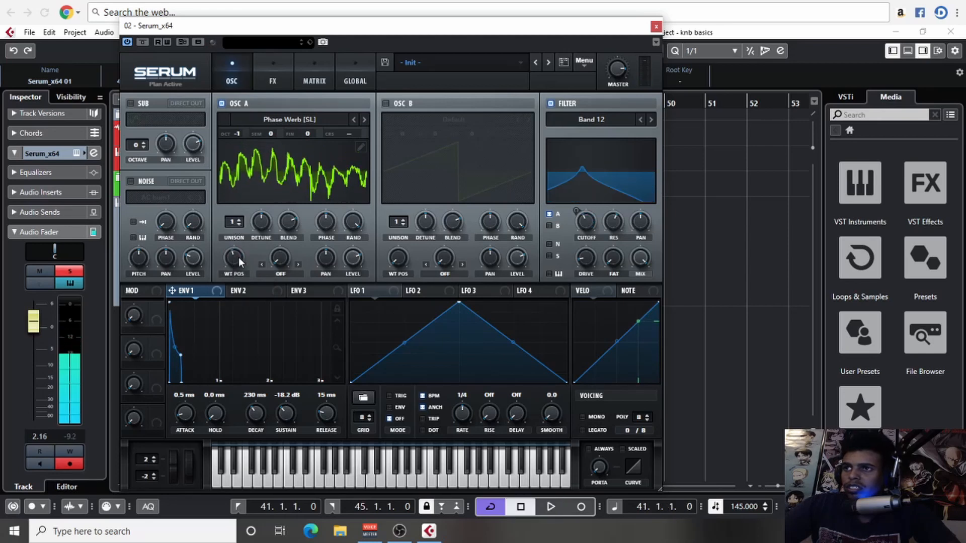
Try modulating oscillator A's wavetable position with LFO 1 at a 1/2 rate over the loop, and remove that modulator.
{"action": "left_click_drag", "start_coordinate": [379, 292], "coordinate": [239, 254]}
{"action": "left_click_drag", "start_coordinate": [235, 256], "coordinate": [233, 275]}
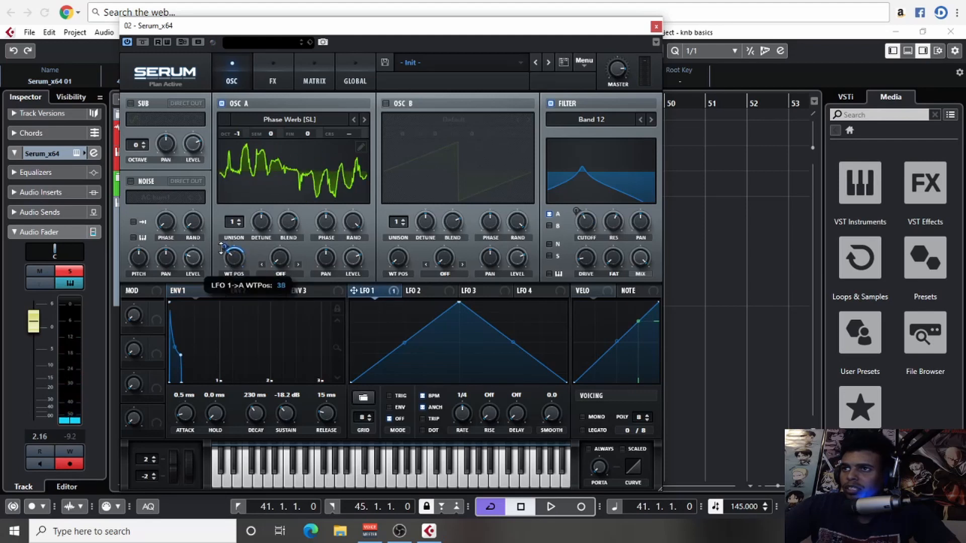
{"action": "key", "text": "space"}
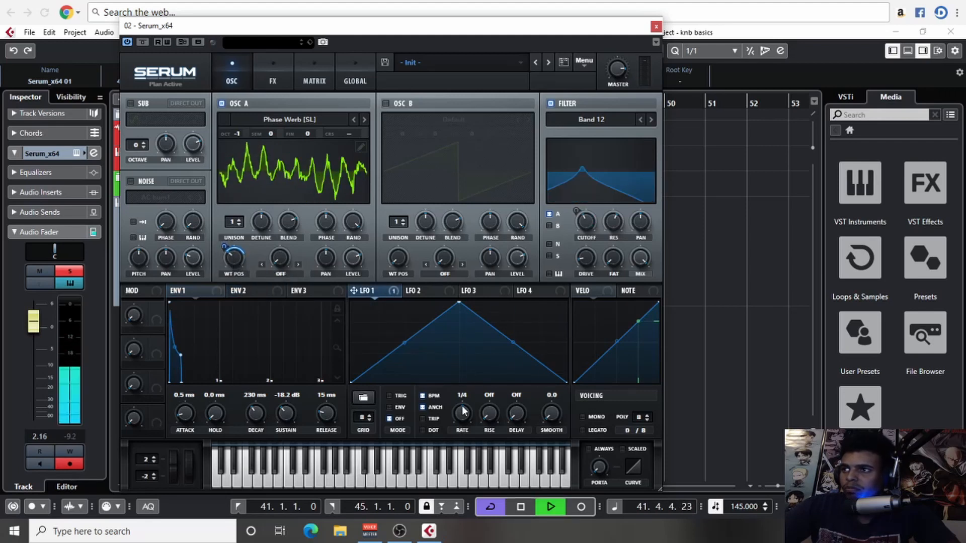
{"action": "left_click_drag", "start_coordinate": [461, 410], "coordinate": [463, 416]}
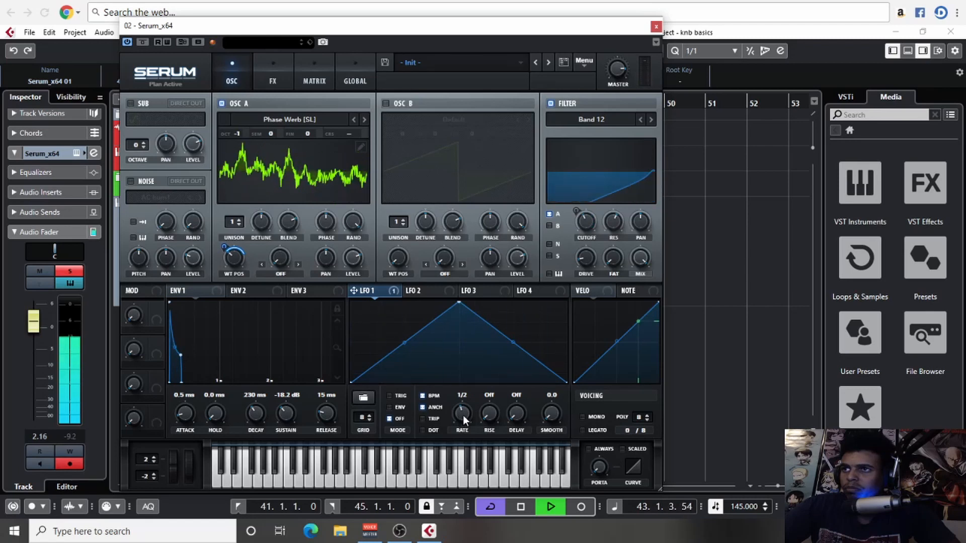
{"action": "key", "text": "space"}
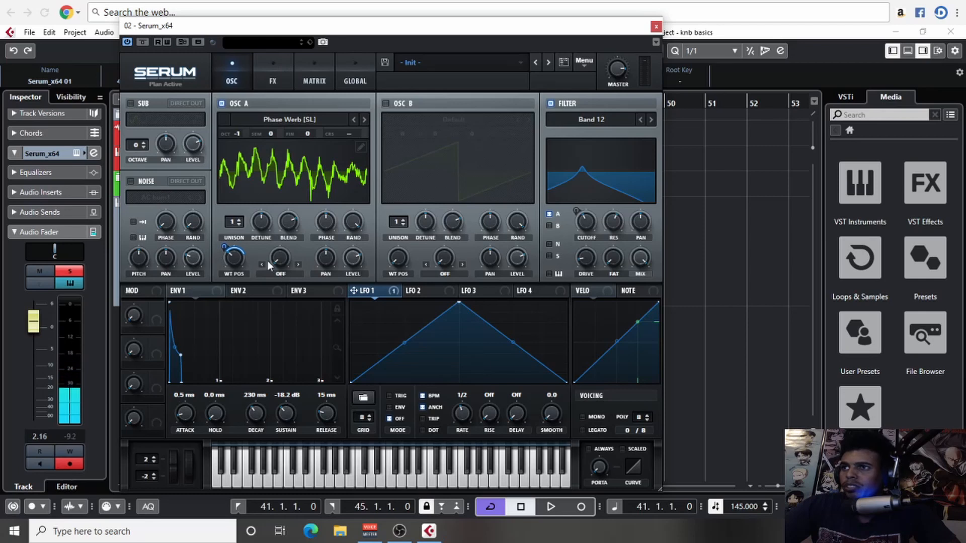
{"action": "right_click", "coordinate": [240, 257]}
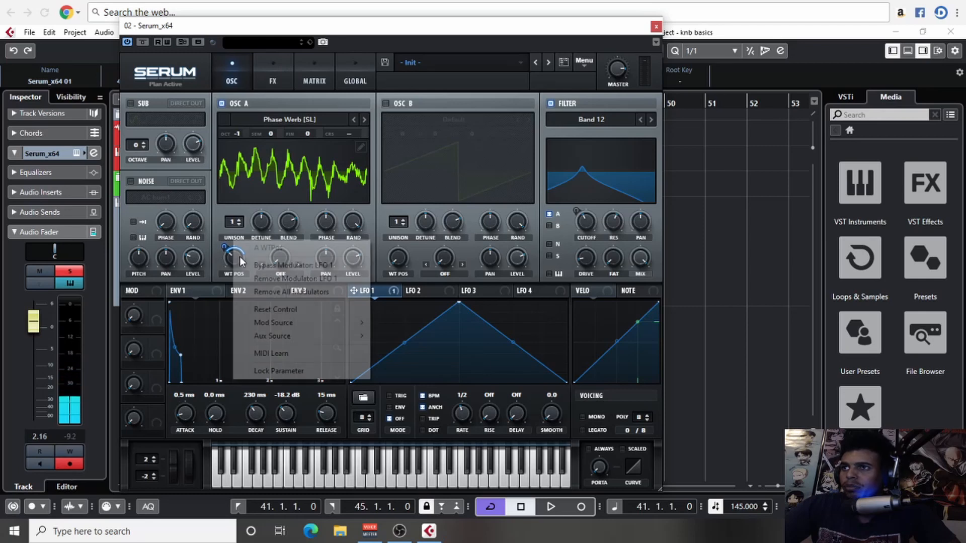
{"action": "left_click", "coordinate": [288, 279]}
Add a second modulation matrix routing from NoteOn Rand1 to A WTPos with a moderate positive amount.
{"action": "left_click", "coordinate": [315, 74]}
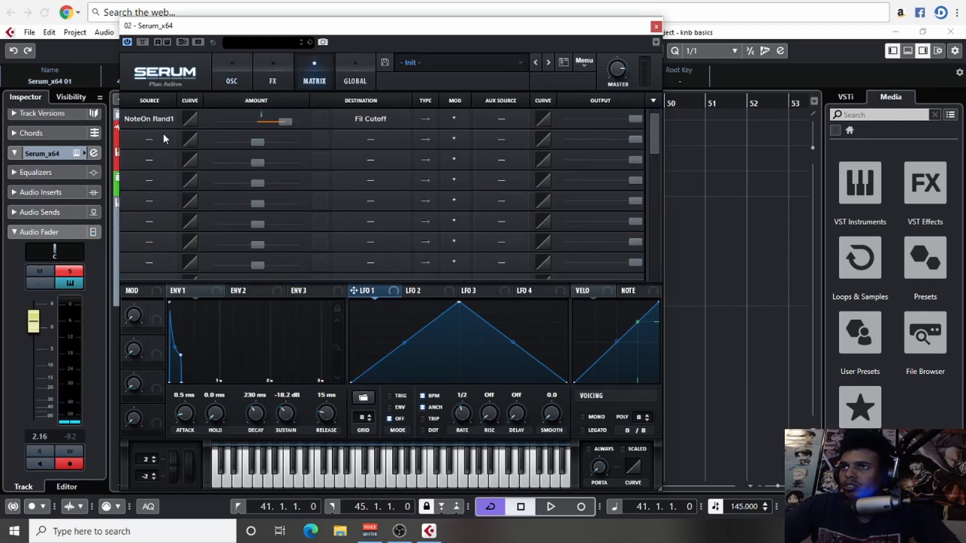
{"action": "left_click", "coordinate": [163, 139]}
{"action": "left_click", "coordinate": [168, 204]}
{"action": "left_click", "coordinate": [164, 143]}
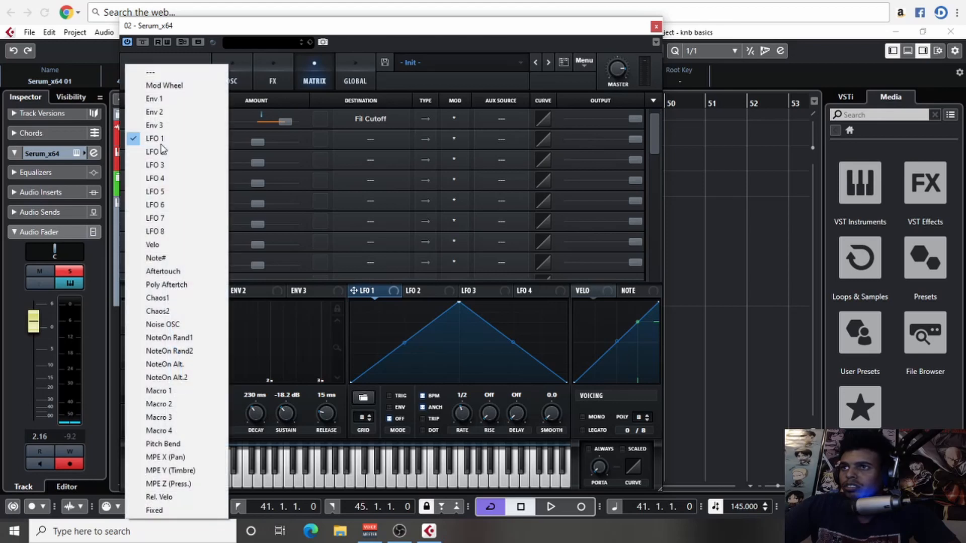
{"action": "left_click", "coordinate": [191, 342]}
{"action": "left_click", "coordinate": [376, 138]}
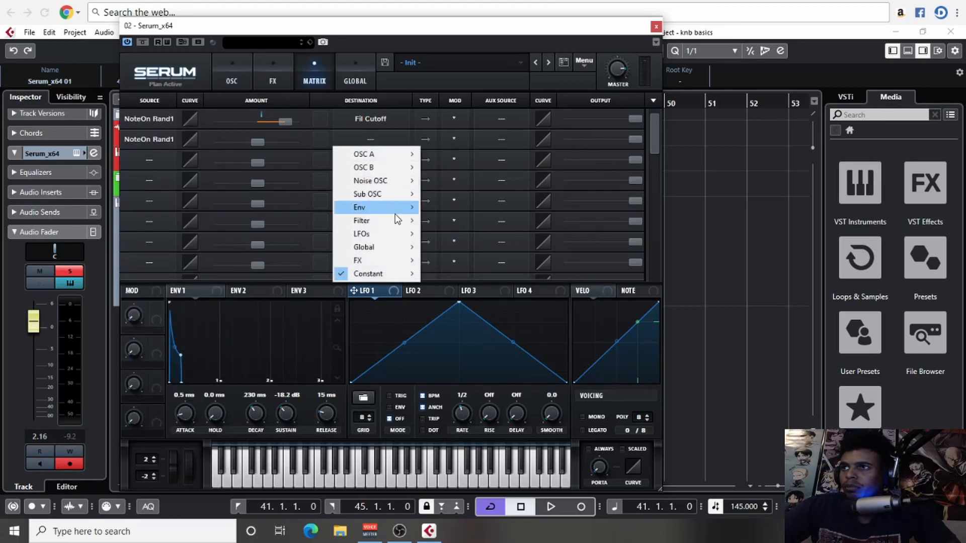
{"action": "mouse_move", "coordinate": [400, 209]}
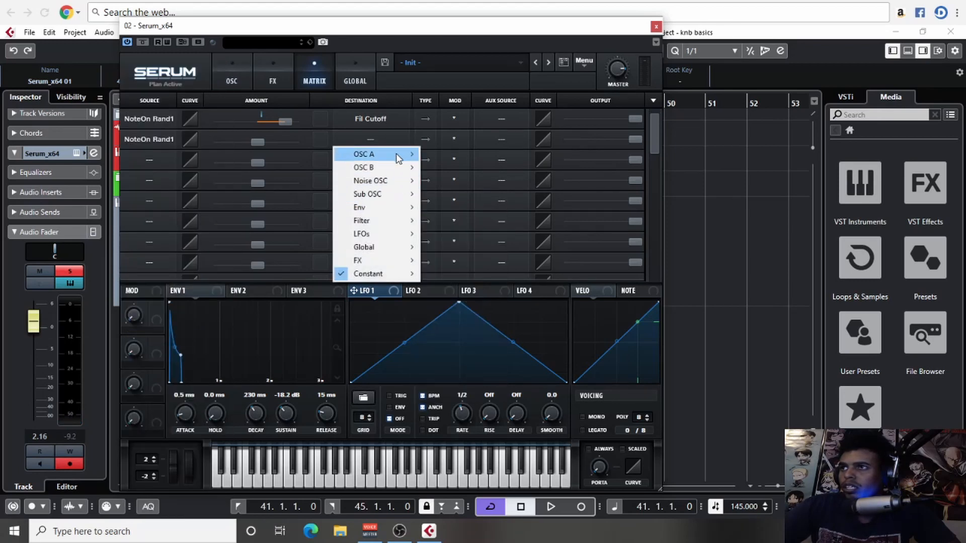
{"action": "mouse_move", "coordinate": [397, 155]}
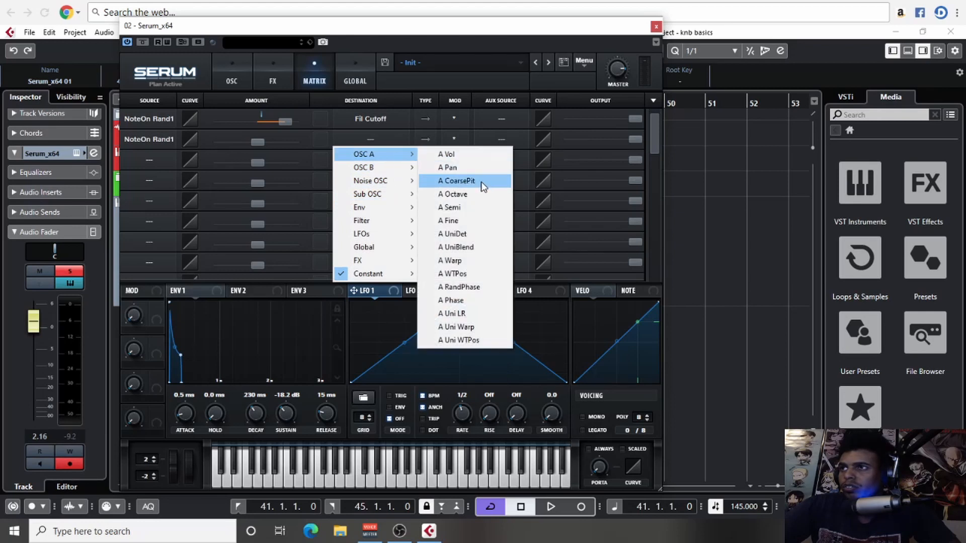
{"action": "left_click", "coordinate": [455, 274]}
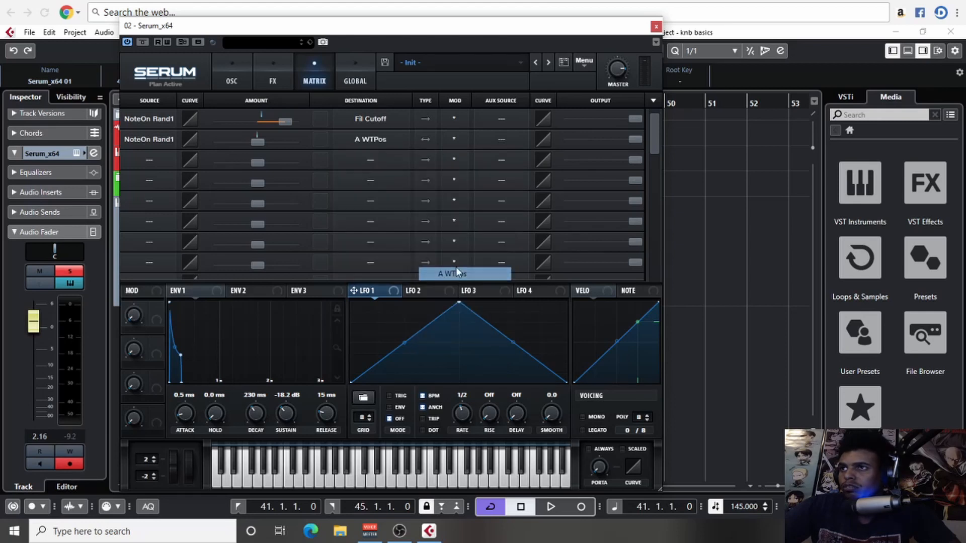
{"action": "mouse_move", "coordinate": [270, 149]}
{"action": "left_mouse_down"}
{"action": "mouse_move", "coordinate": [294, 143]}
{"action": "mouse_move", "coordinate": [285, 142]}
{"action": "left_mouse_up"}
Play the loop and fine-tune oscillator A's wavetable position and the filter cutoff under the random modulation.
{"action": "key", "text": "space"}
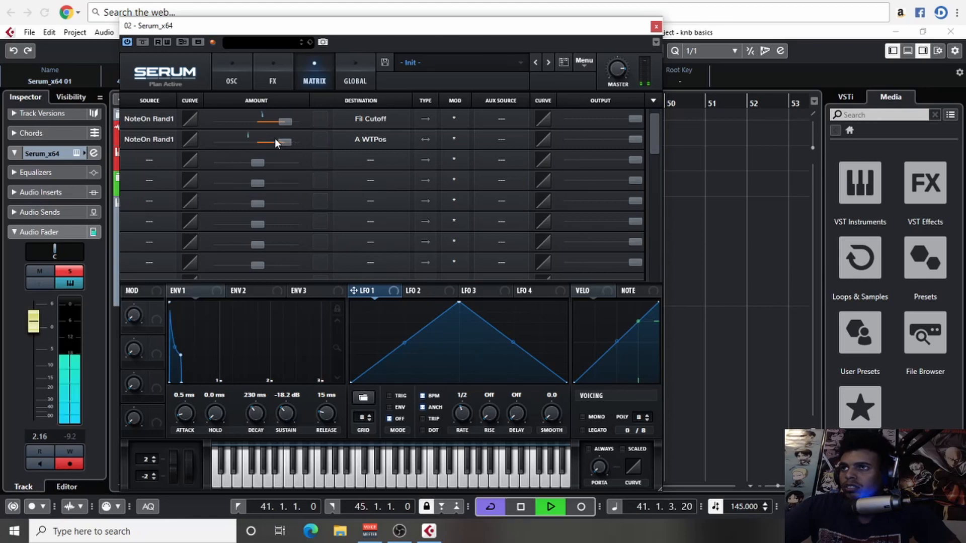
{"action": "left_click", "coordinate": [237, 80]}
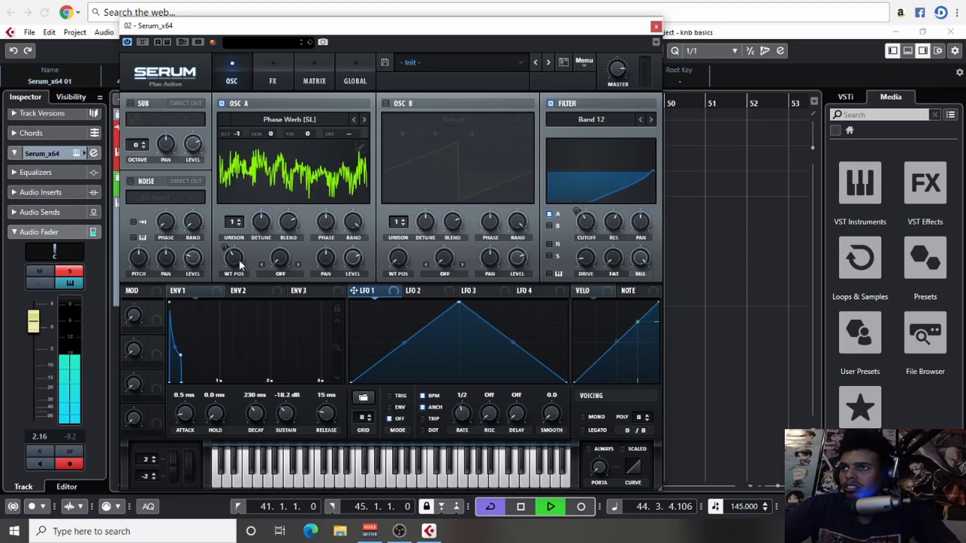
{"action": "left_click_drag", "start_coordinate": [239, 261], "coordinate": [242, 249]}
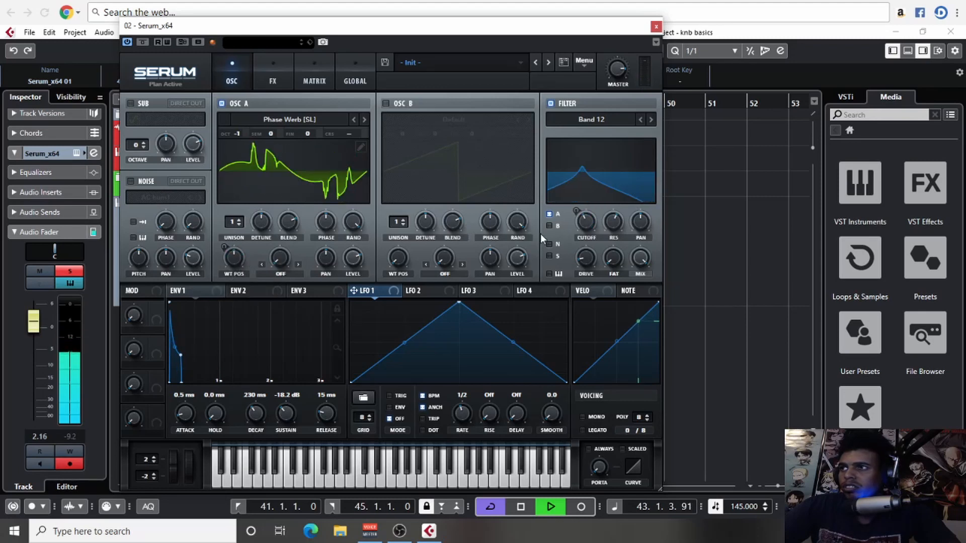
{"action": "left_click_drag", "start_coordinate": [588, 227], "coordinate": [578, 238]}
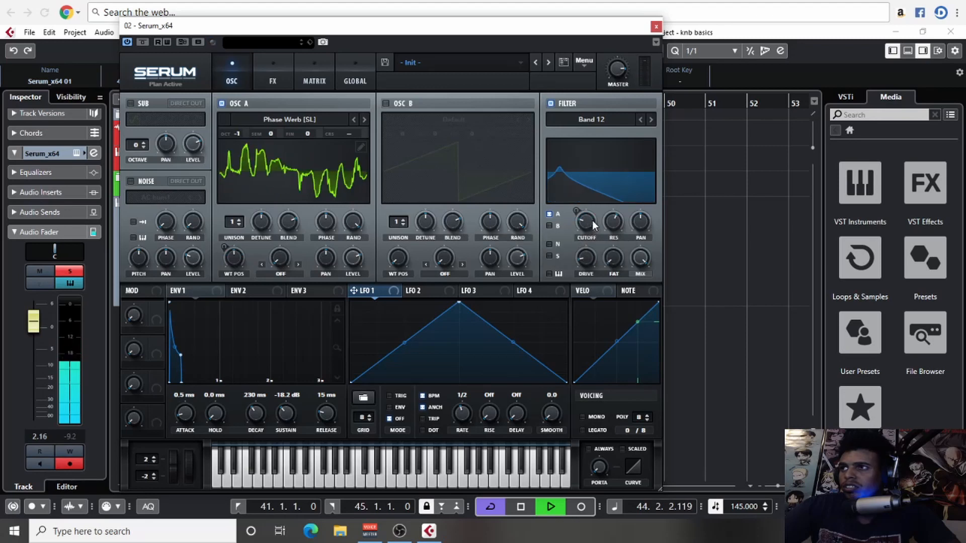
{"action": "left_click", "coordinate": [312, 75]}
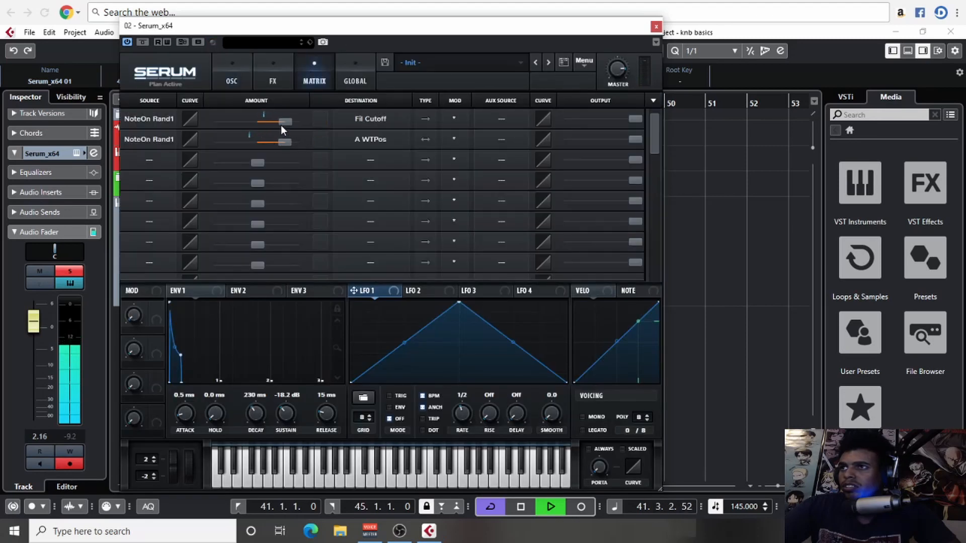
{"action": "left_click", "coordinate": [240, 78]}
{"action": "left_click_drag", "start_coordinate": [593, 227], "coordinate": [590, 209]}
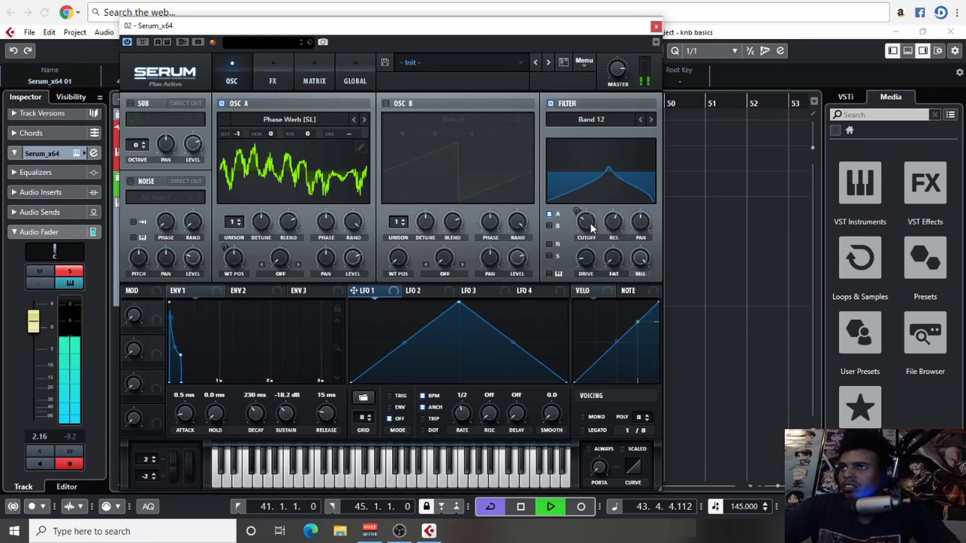
Audition oscillator A at octave -2 while setting the filter cutoff to 110 Hz, return it to octave -1, and stop playback.
{"action": "left_click_drag", "start_coordinate": [228, 128], "coordinate": [239, 162]}
{"action": "left_click_drag", "start_coordinate": [589, 224], "coordinate": [588, 216]}
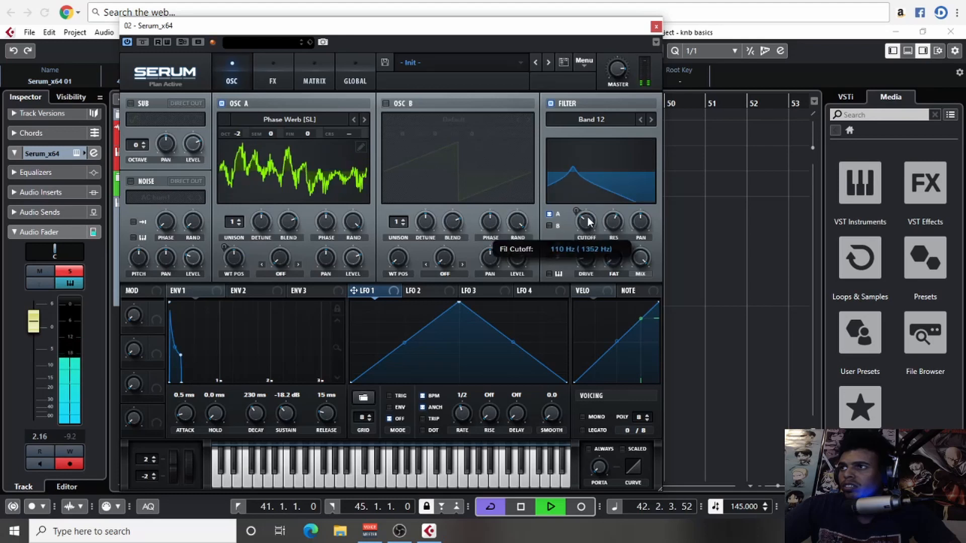
{"action": "left_click_drag", "start_coordinate": [240, 134], "coordinate": [247, 129]}
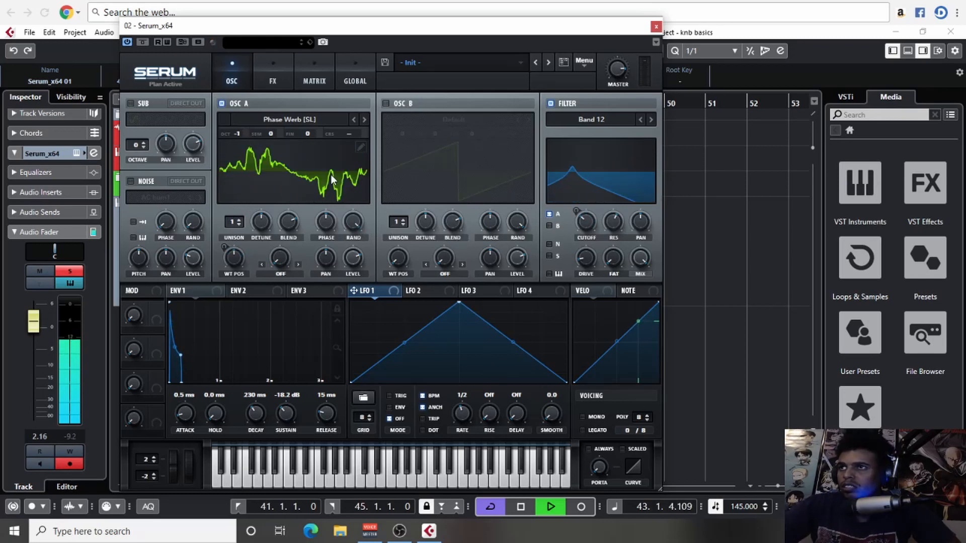
{"action": "key", "text": "space"}
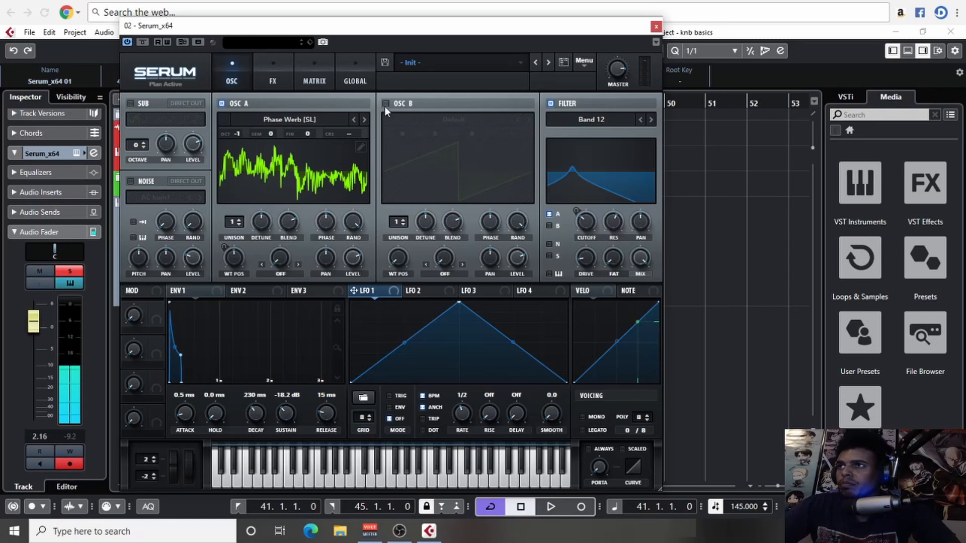
Enable oscillator B with the Digital wavetable Evolution and audition it at wavetable position 256.
{"action": "left_click", "coordinate": [385, 104]}
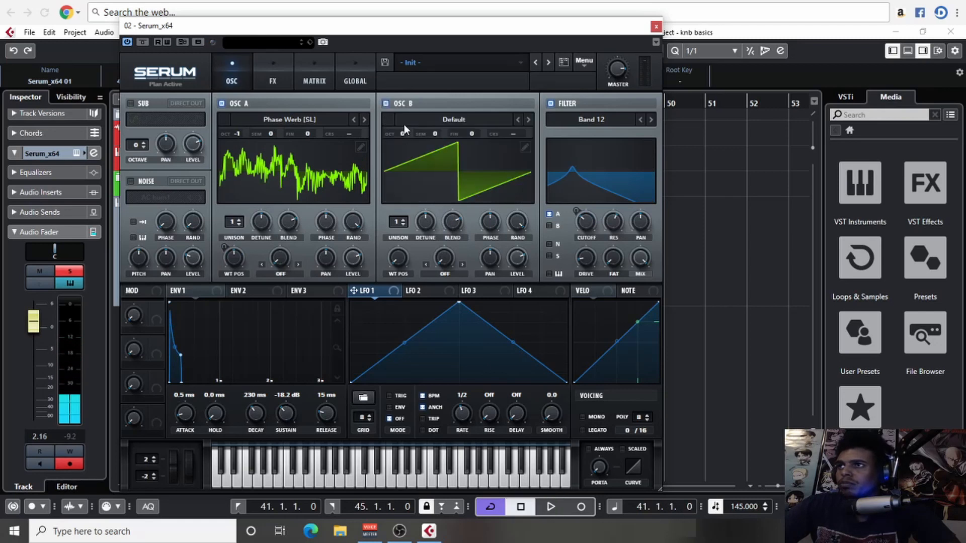
{"action": "left_click", "coordinate": [453, 118]}
{"action": "mouse_move", "coordinate": [440, 148]}
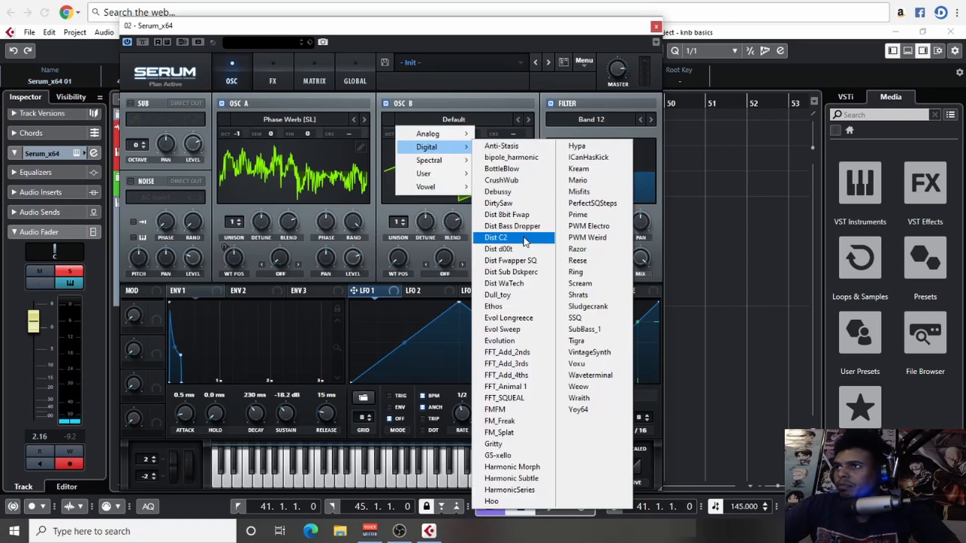
{"action": "left_click", "coordinate": [526, 341]}
{"action": "left_click_drag", "start_coordinate": [403, 257], "coordinate": [427, 85]}
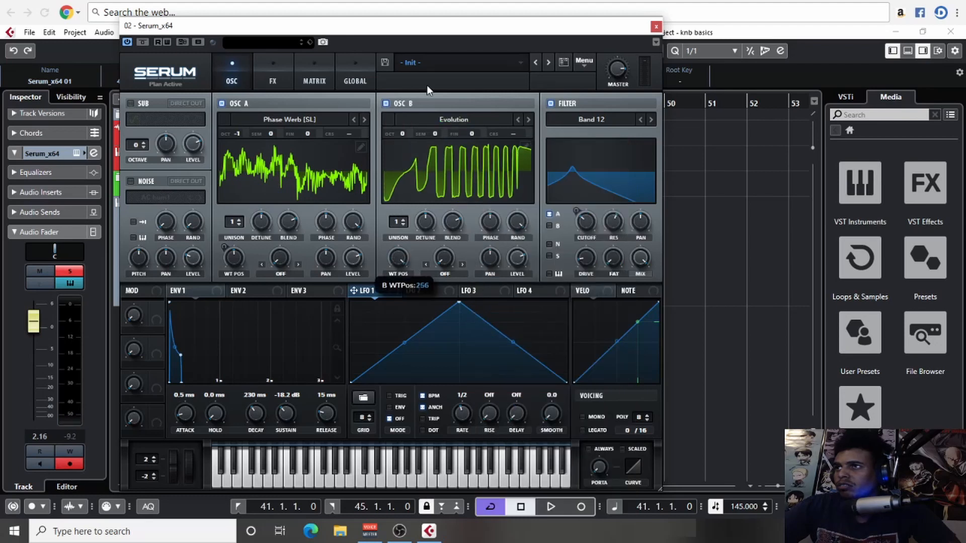
{"action": "key", "text": "space"}
{"action": "key", "text": "space"}
Turn off oscillator A to hear oscillator B alone, and lower oscillator B to octave -1 over the loop.
{"action": "left_click", "coordinate": [221, 103]}
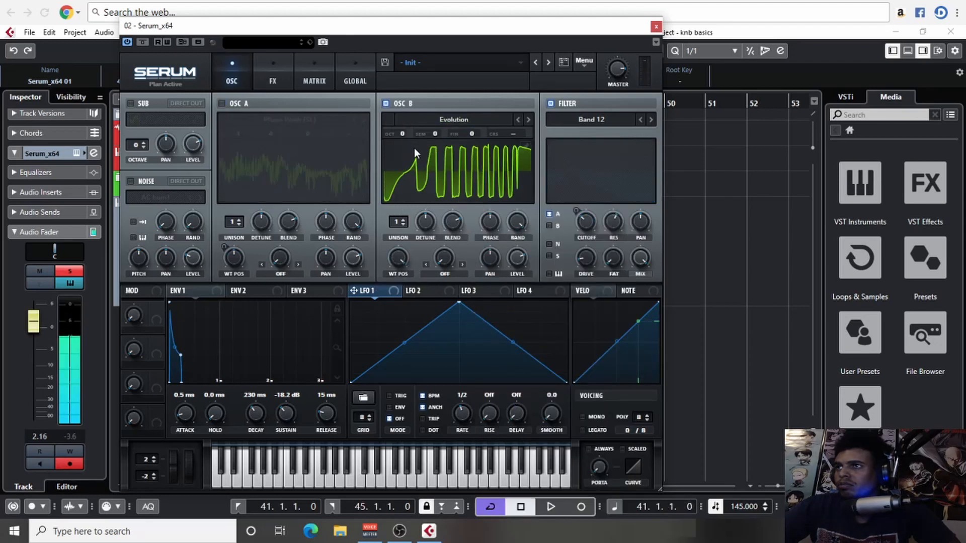
{"action": "left_click_drag", "start_coordinate": [406, 135], "coordinate": [406, 170]}
{"action": "key", "text": "space"}
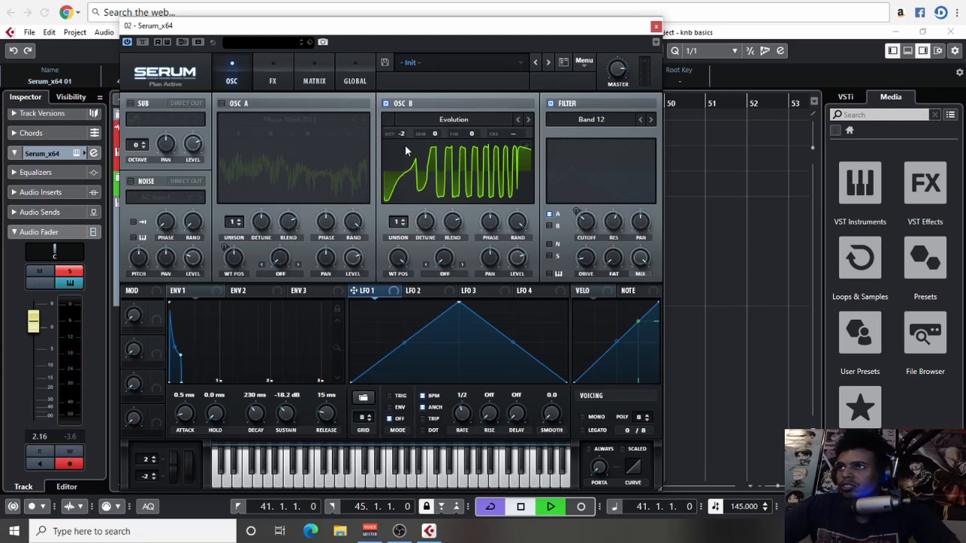
{"action": "left_click_drag", "start_coordinate": [404, 137], "coordinate": [407, 127]}
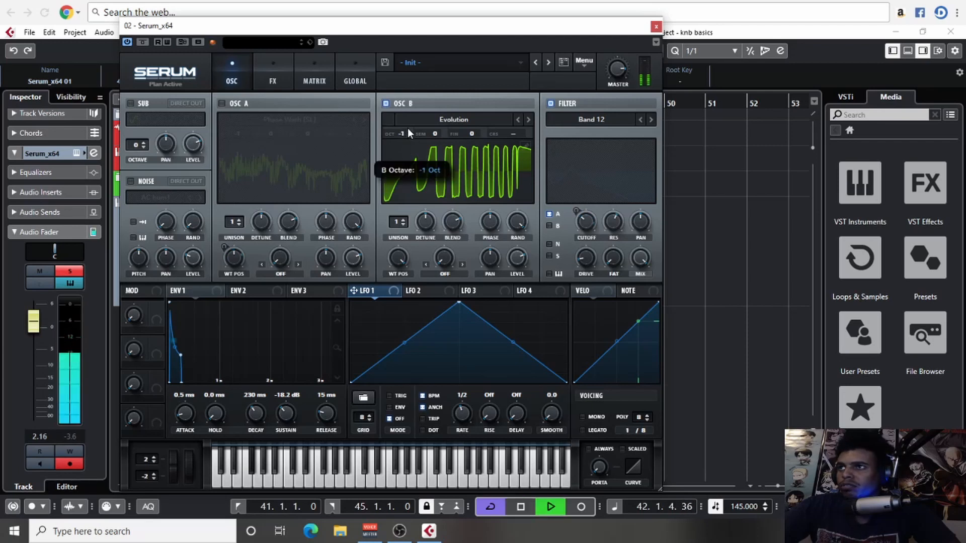
{"action": "key", "text": "space"}
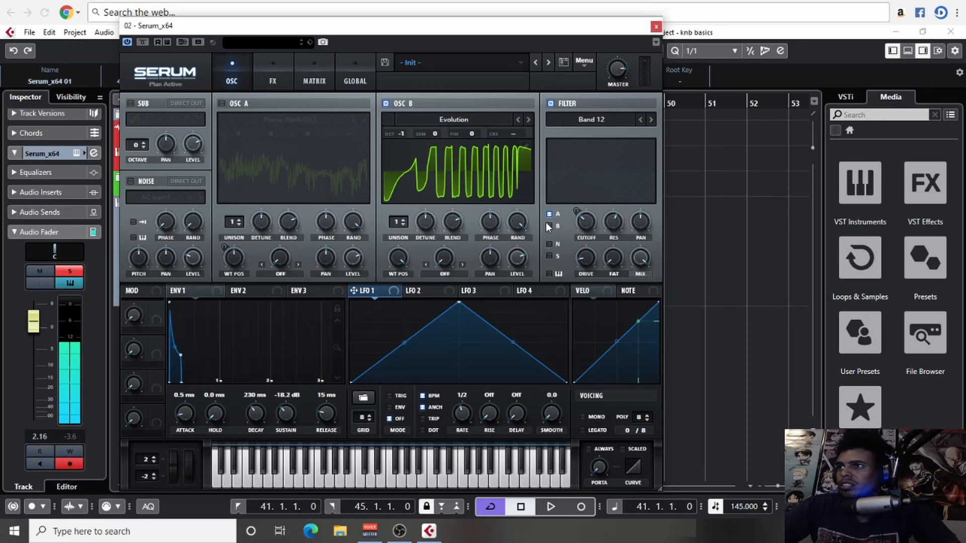
Route oscillator B through the filter, and turn oscillator A back on to play both over the loop.
{"action": "left_click", "coordinate": [550, 225]}
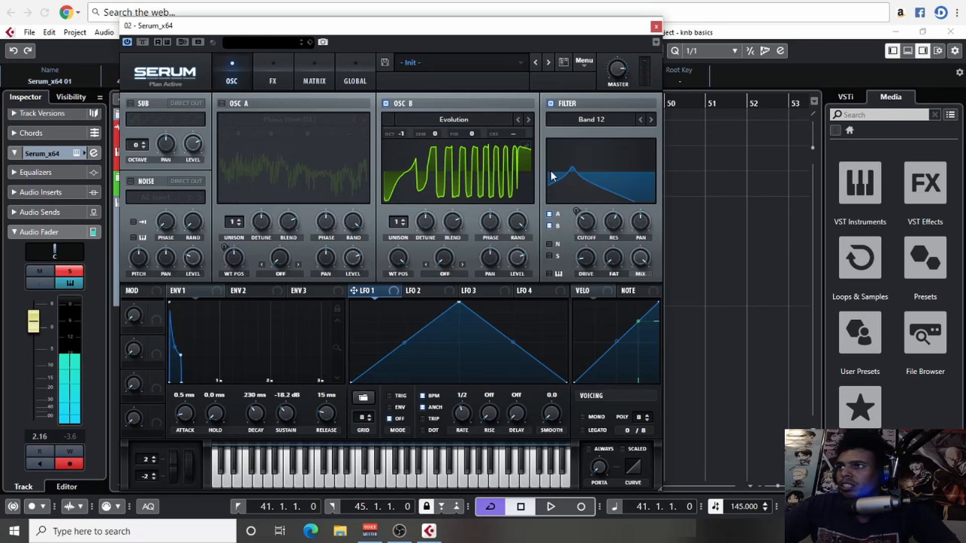
{"action": "left_click", "coordinate": [222, 104]}
{"action": "key", "text": "space"}
Set oscillator B's wavetable position to 1, and assign LFO 1 to modulate it across the full range.
{"action": "left_click_drag", "start_coordinate": [408, 256], "coordinate": [382, 315]}
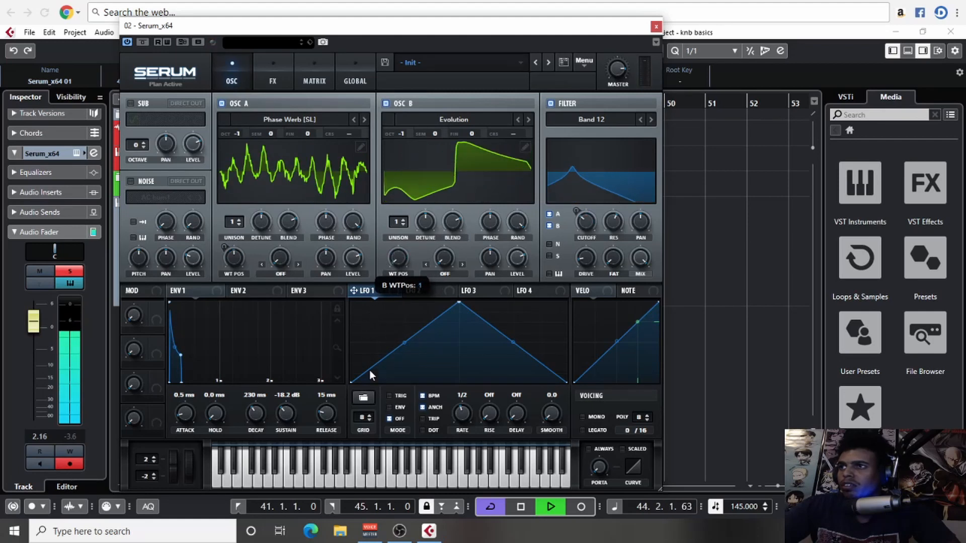
{"action": "key", "text": "space"}
{"action": "left_click_drag", "start_coordinate": [400, 267], "coordinate": [400, 264]}
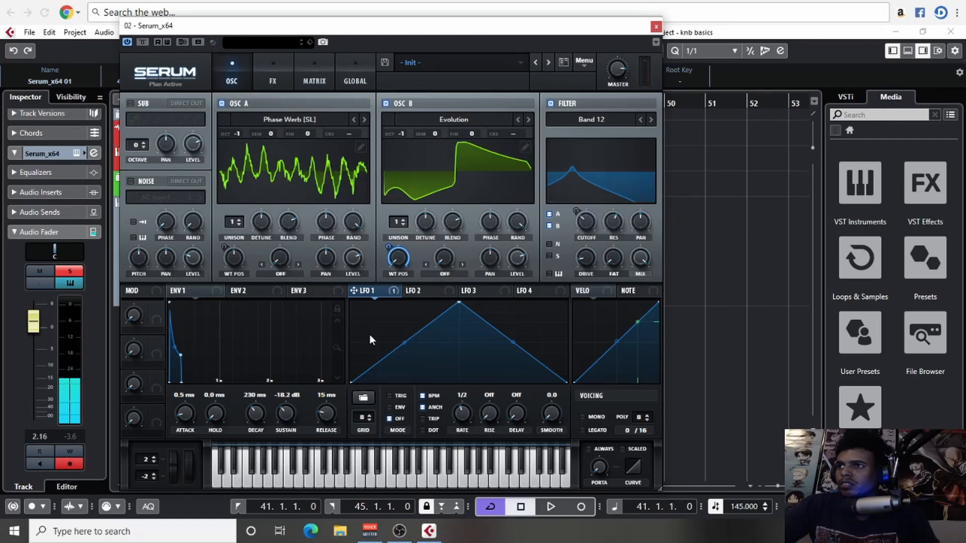
Redraw LFO 1 as an eight-step pattern of varied heights with a lowered last step, and set its rate to bar.
{"action": "mouse_move", "coordinate": [368, 305]}
{"action": "left_mouse_down"}
{"action": "mouse_move", "coordinate": [387, 321]}
{"action": "mouse_move", "coordinate": [376, 334]}
{"action": "mouse_move", "coordinate": [366, 322]}
{"action": "mouse_move", "coordinate": [401, 362]}
{"action": "mouse_move", "coordinate": [423, 325]}
{"action": "mouse_move", "coordinate": [450, 362]}
{"action": "mouse_move", "coordinate": [495, 371]}
{"action": "mouse_move", "coordinate": [541, 327]}
{"action": "left_mouse_up"}
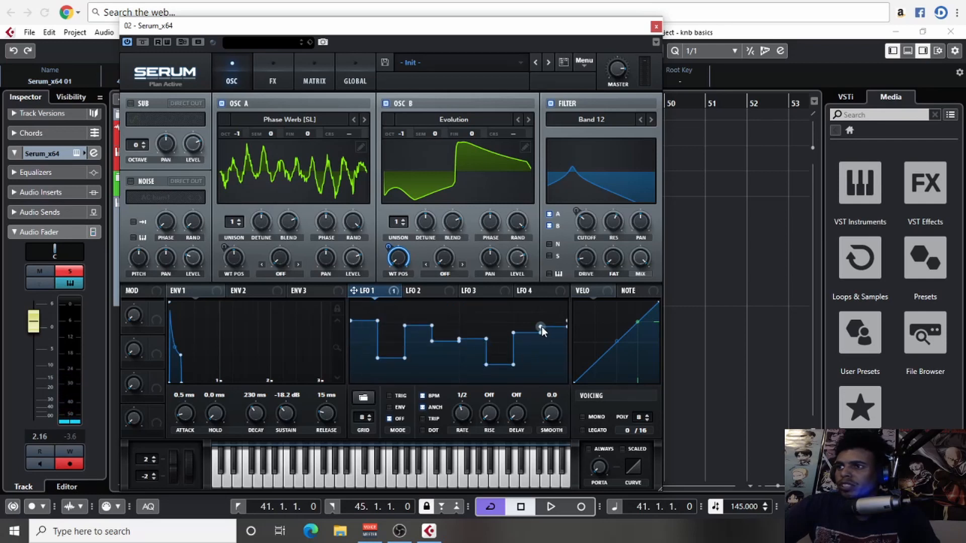
{"action": "left_click_drag", "start_coordinate": [461, 414], "coordinate": [459, 423]}
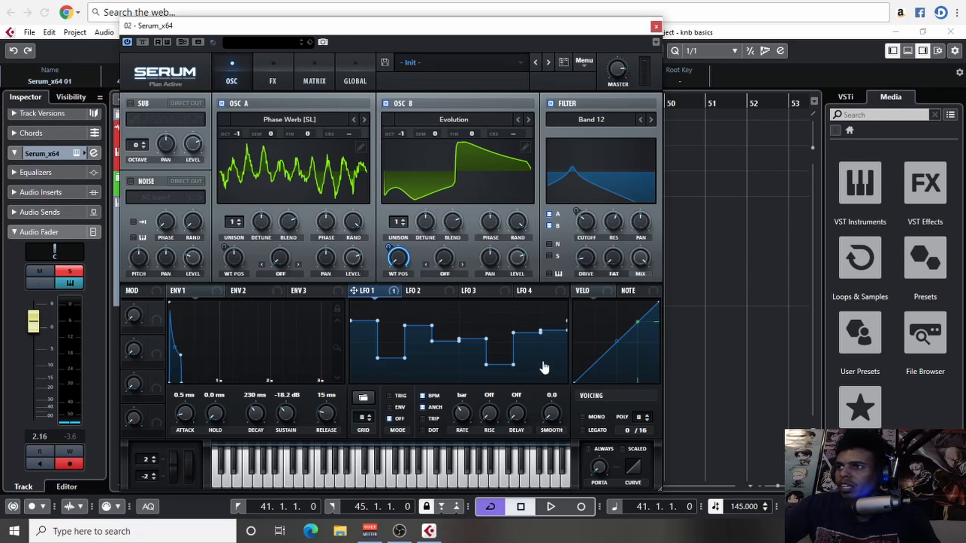
{"action": "left_click", "coordinate": [558, 354], "text": "shift"}
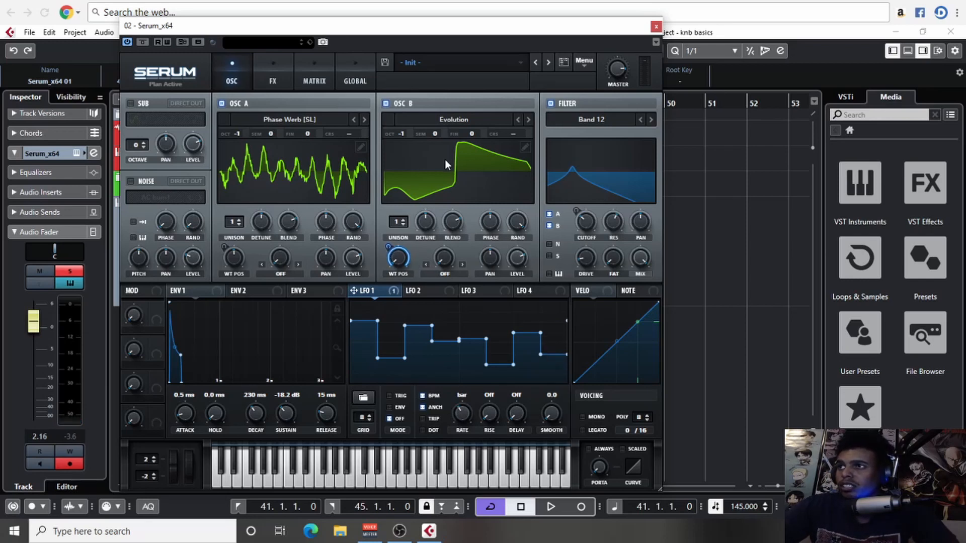
Audition the loop, assign LFO 2 to modulate oscillator B's pan, and set LFO 2's rate to bar.
{"action": "key", "text": "space"}
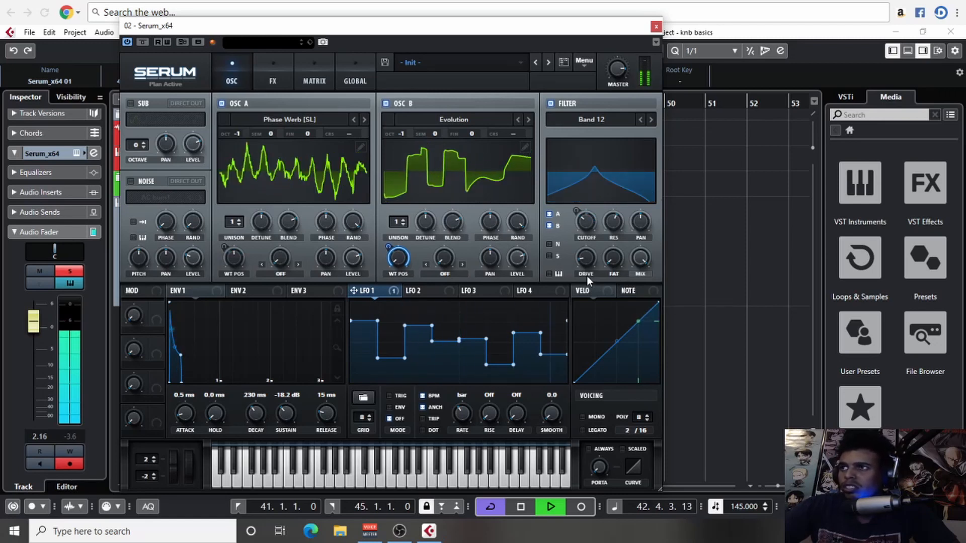
{"action": "key", "text": "space"}
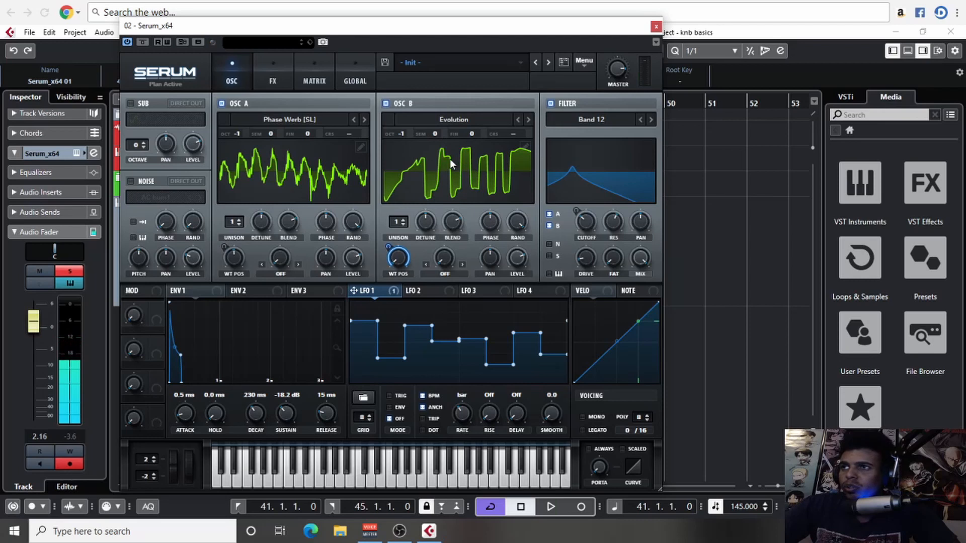
{"action": "left_click", "coordinate": [433, 292]}
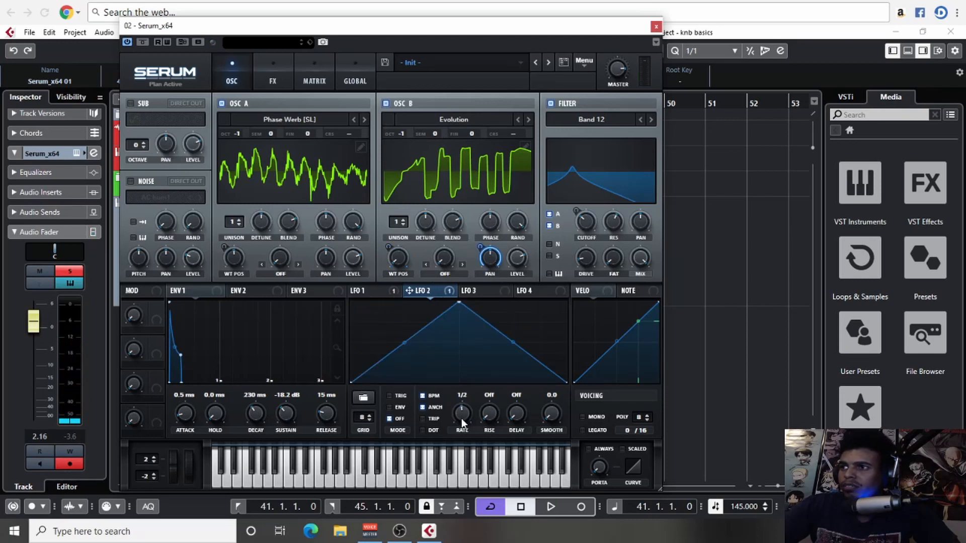
{"action": "left_click_drag", "start_coordinate": [461, 419], "coordinate": [459, 428]}
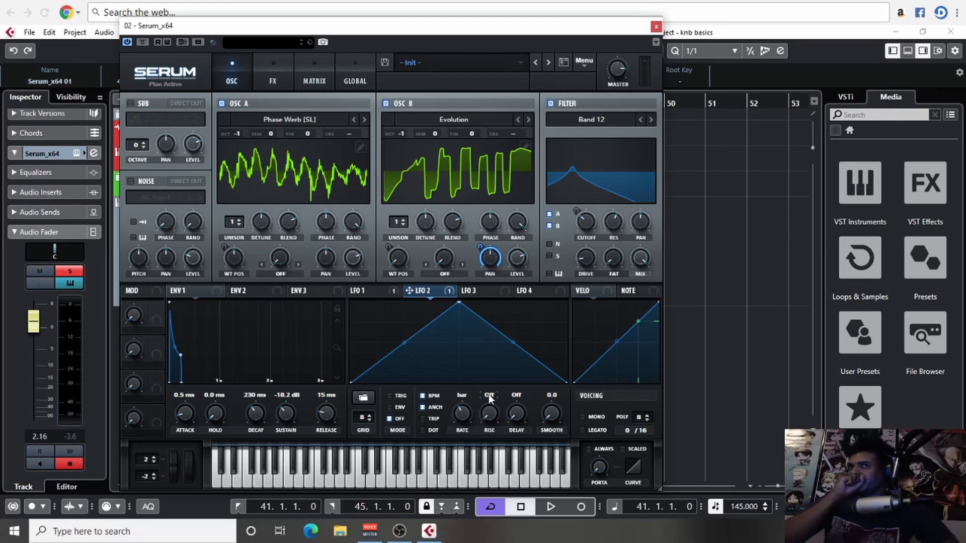
Play the loop and set the Serum track's channel volume to 0.
{"action": "key", "text": "space"}
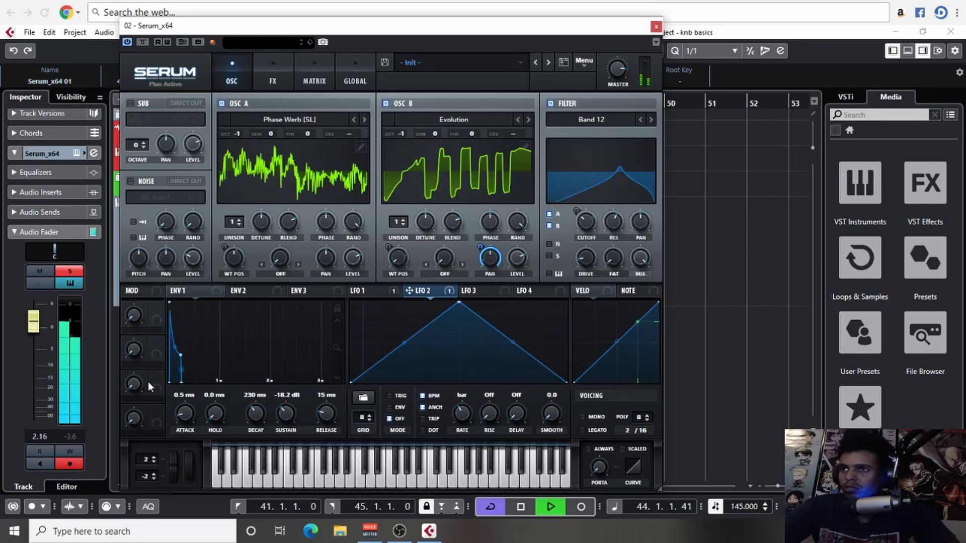
{"action": "left_click_drag", "start_coordinate": [34, 321], "coordinate": [40, 351]}
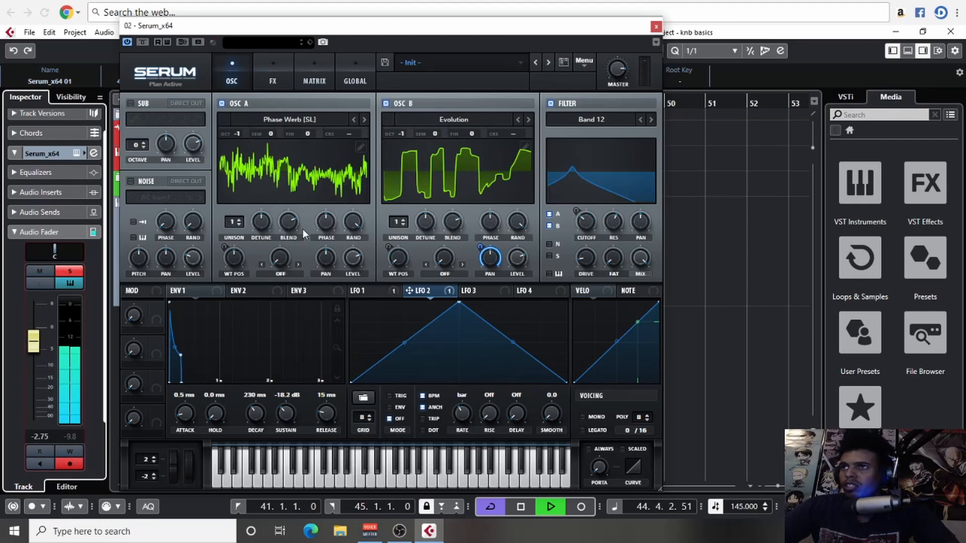
{"action": "left_click", "coordinate": [39, 435]}
{"action": "type", "text": "0"}
{"action": "key", "text": "Return"}
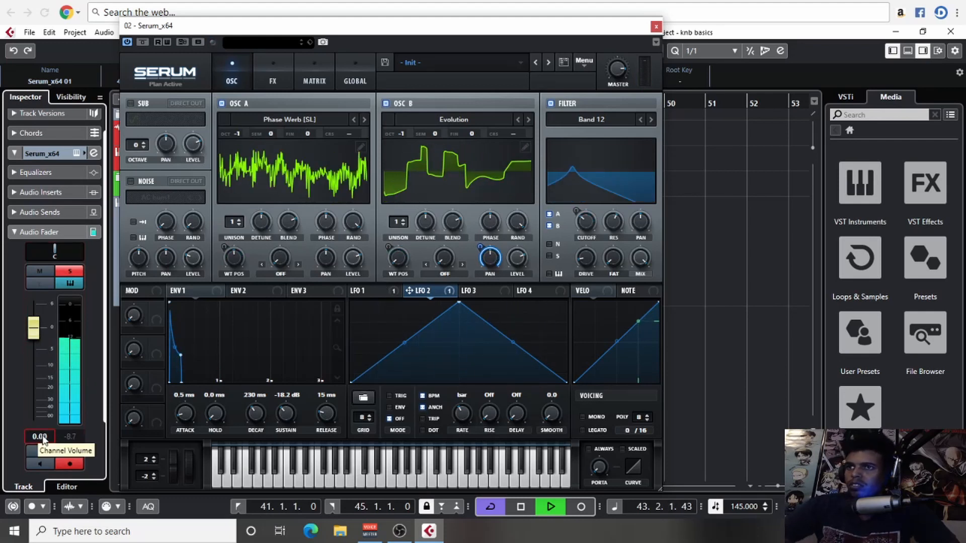
{"action": "key", "text": "space"}
Add a Brickwall Limiter in insert slot 4 of the Serum track, and move its window clear of Serum's.
{"action": "left_click", "coordinate": [47, 190]}
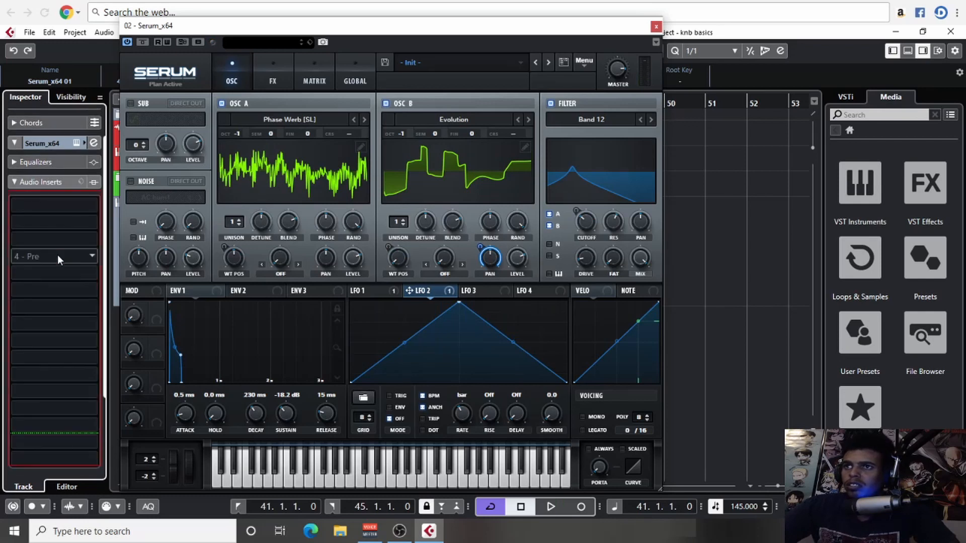
{"action": "left_click", "coordinate": [57, 255]}
{"action": "type", "text": "br"}
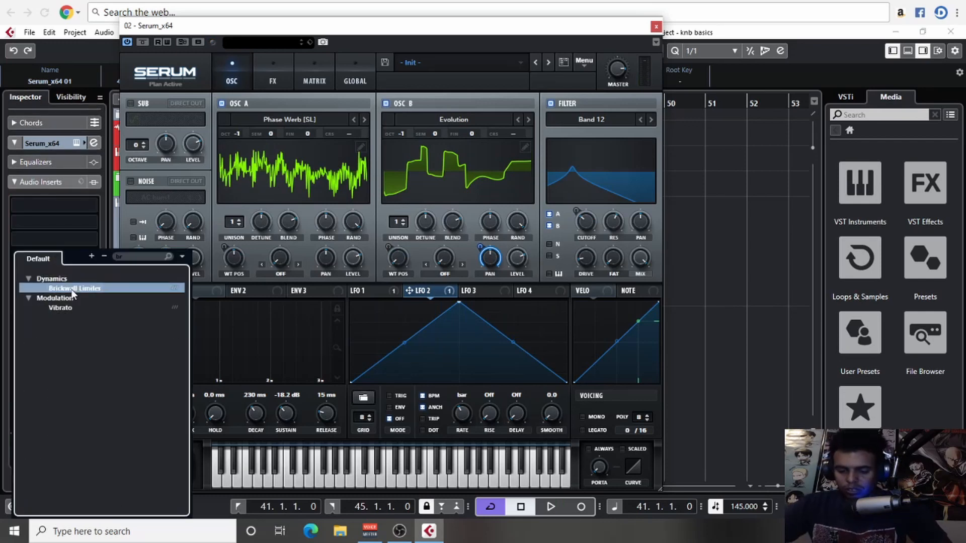
{"action": "left_click", "coordinate": [73, 285]}
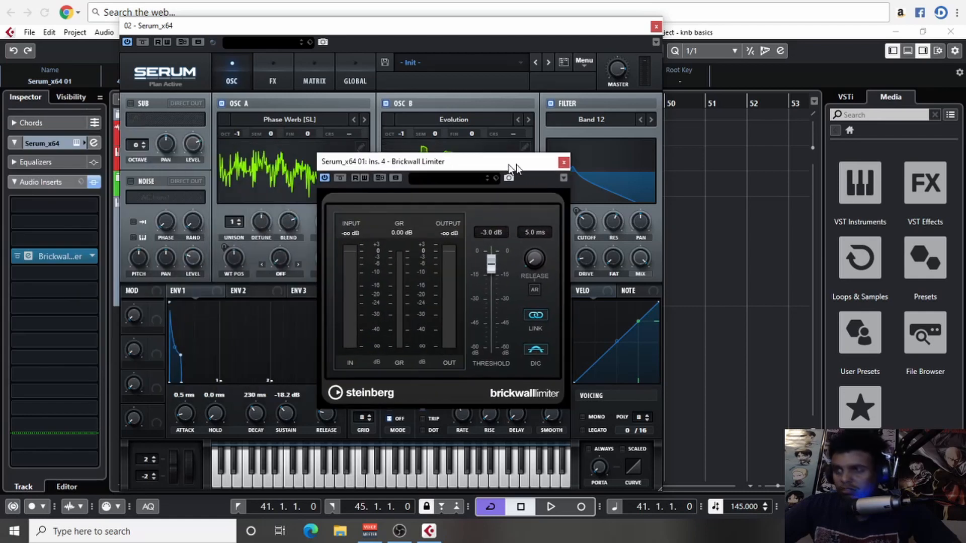
{"action": "left_click_drag", "start_coordinate": [516, 165], "coordinate": [692, 171]}
Set the limiter's threshold to -15 dB, enable automatic release, and close the limiter.
{"action": "left_click", "coordinate": [669, 243]}
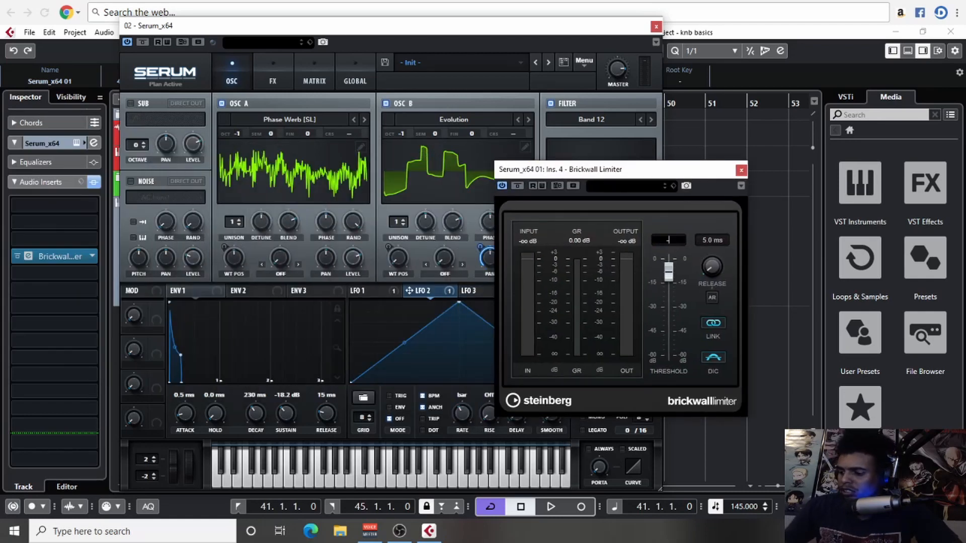
{"action": "type", "text": "-15"}
{"action": "key", "text": "Return"}
{"action": "left_click", "coordinate": [712, 298]}
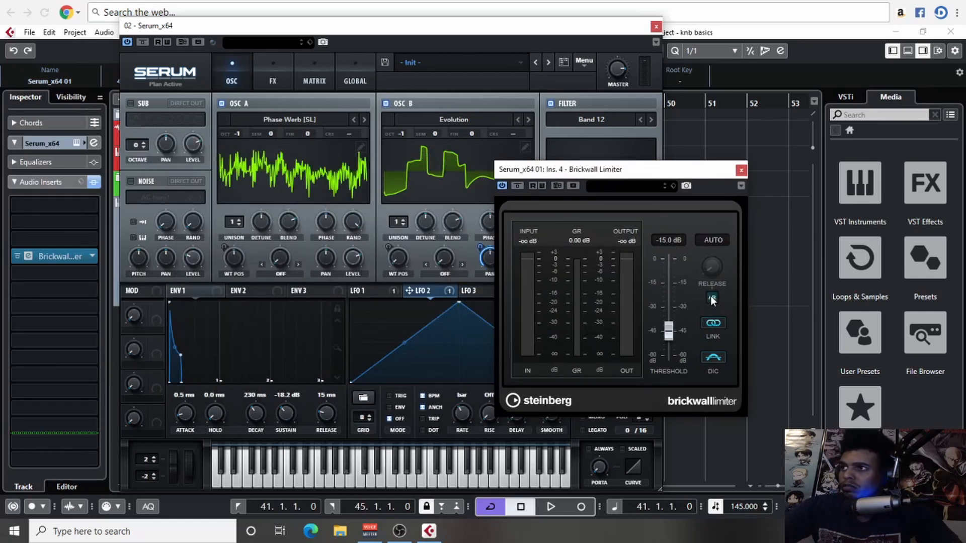
{"action": "left_click", "coordinate": [740, 170]}
Clear the solo state on all tracks, and play the loop with Serum in the full mix.
{"action": "key", "text": "space"}
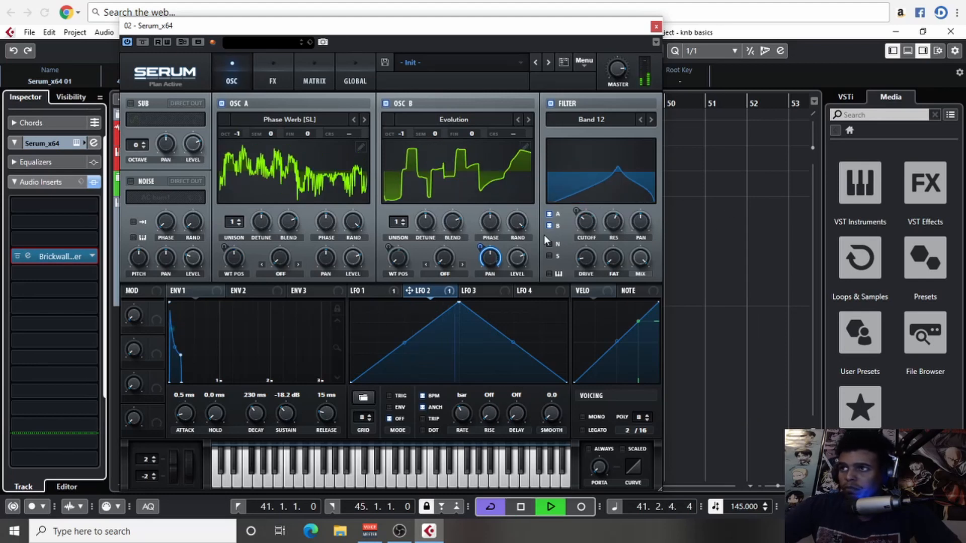
{"action": "left_click_drag", "start_coordinate": [291, 26], "coordinate": [489, 19]}
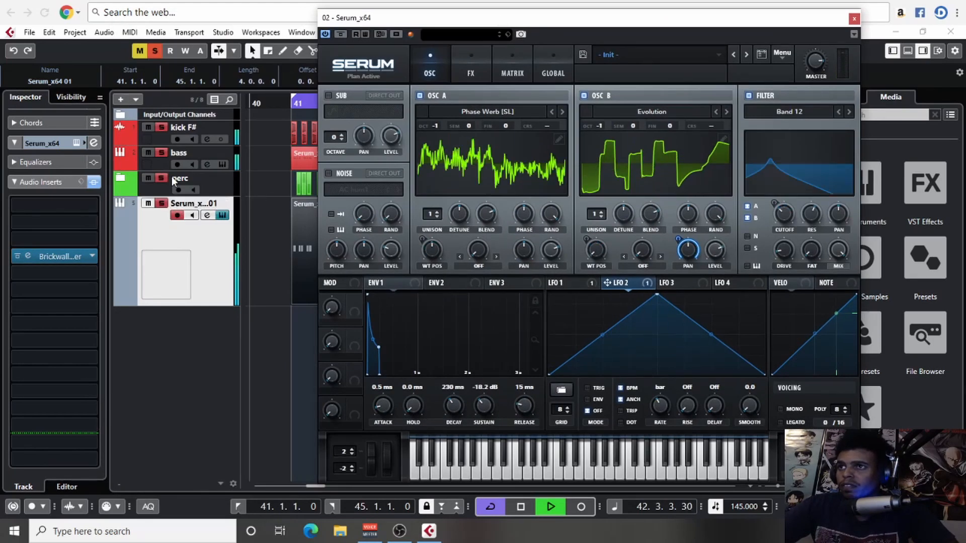
{"action": "key", "text": "space"}
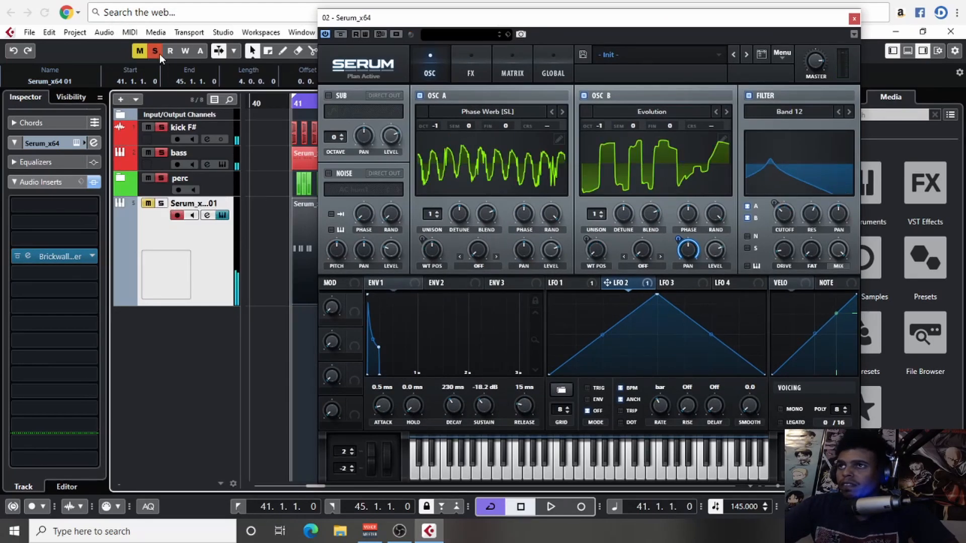
{"action": "left_click", "coordinate": [156, 53]}
{"action": "left_click_drag", "start_coordinate": [506, 23], "coordinate": [275, 19]}
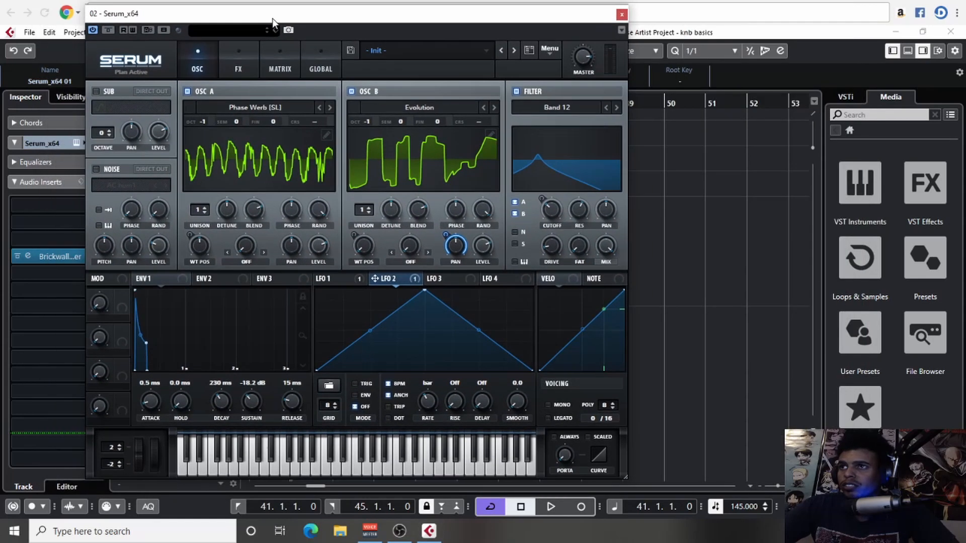
{"action": "key", "text": "space"}
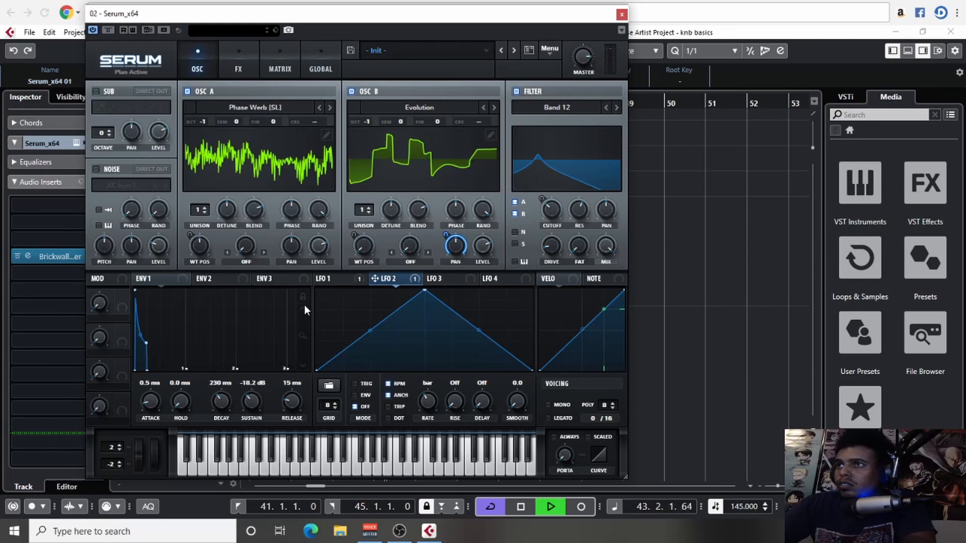
Set oscillator B's unison to 4 voices.
{"action": "left_click", "coordinate": [236, 69]}
{"action": "left_click", "coordinate": [207, 53]}
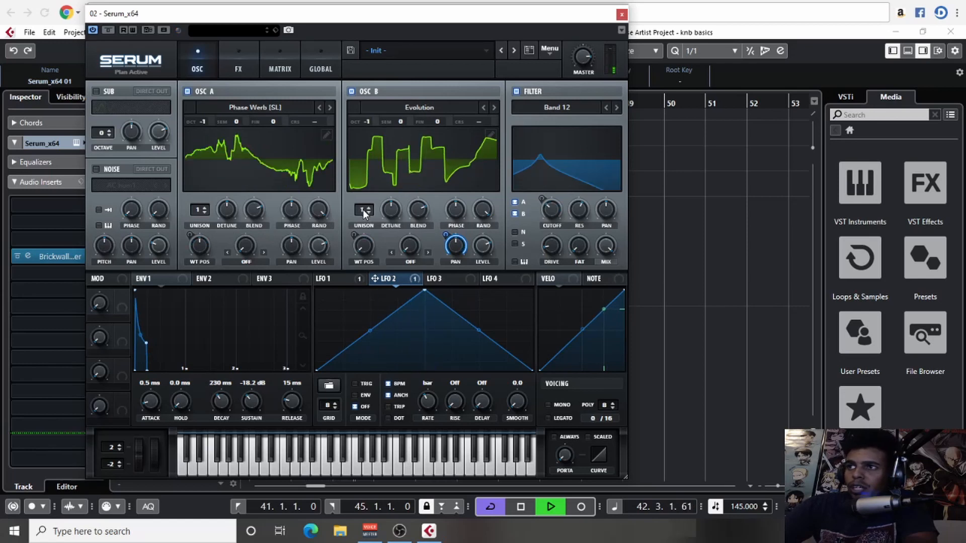
{"action": "left_click_drag", "start_coordinate": [363, 209], "coordinate": [364, 195]}
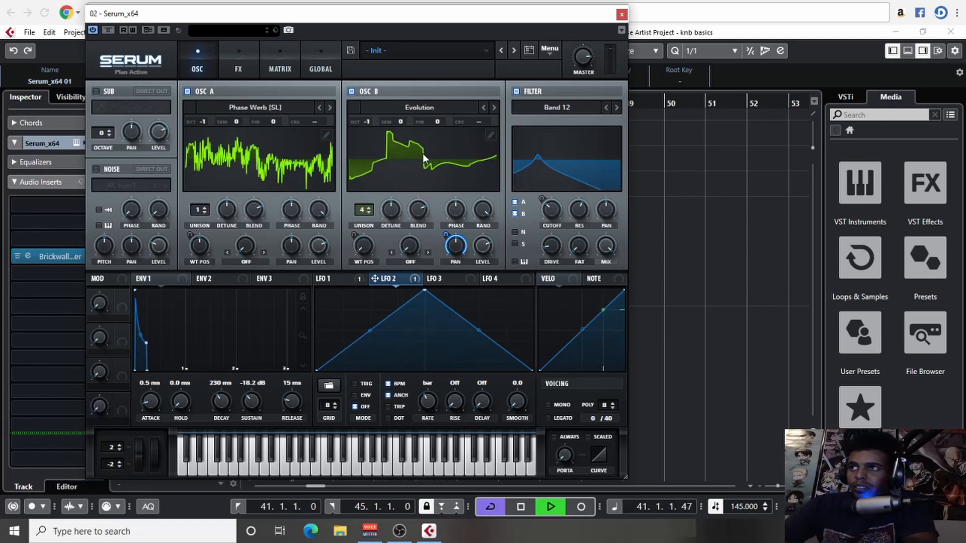
Enable the filter effect with the Formant-I type, and adjust its formant and cutoff by ear.
{"action": "left_click", "coordinate": [237, 71]}
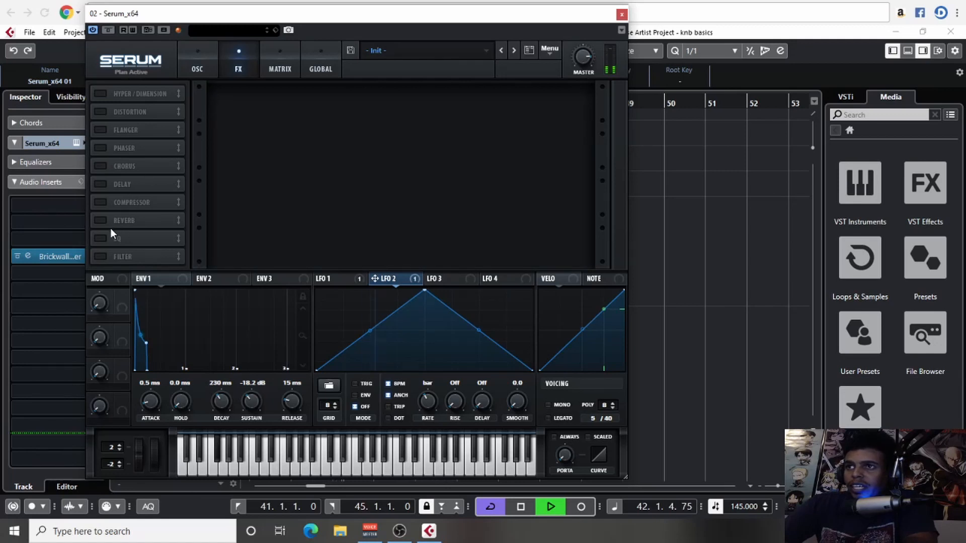
{"action": "left_click", "coordinate": [104, 256]}
{"action": "left_click", "coordinate": [292, 105]}
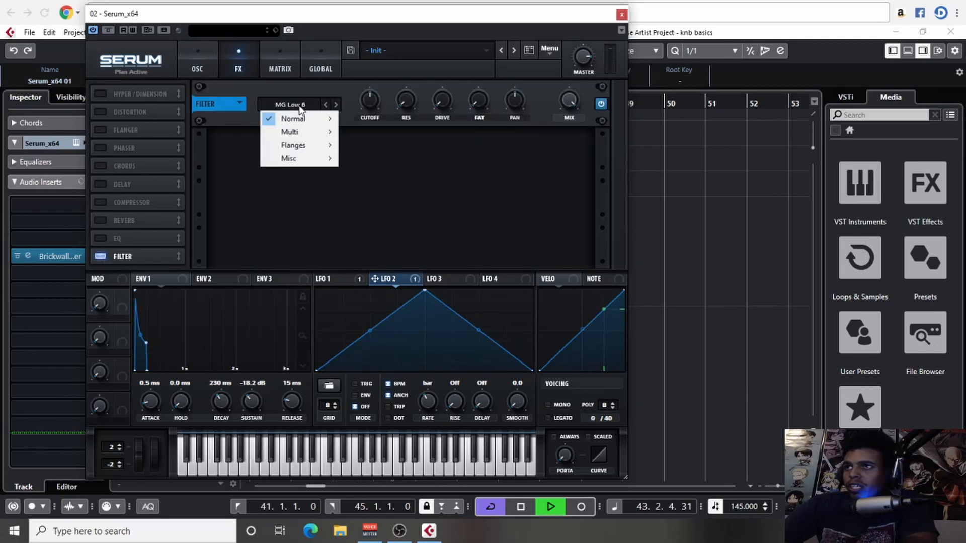
{"action": "mouse_move", "coordinate": [305, 160]}
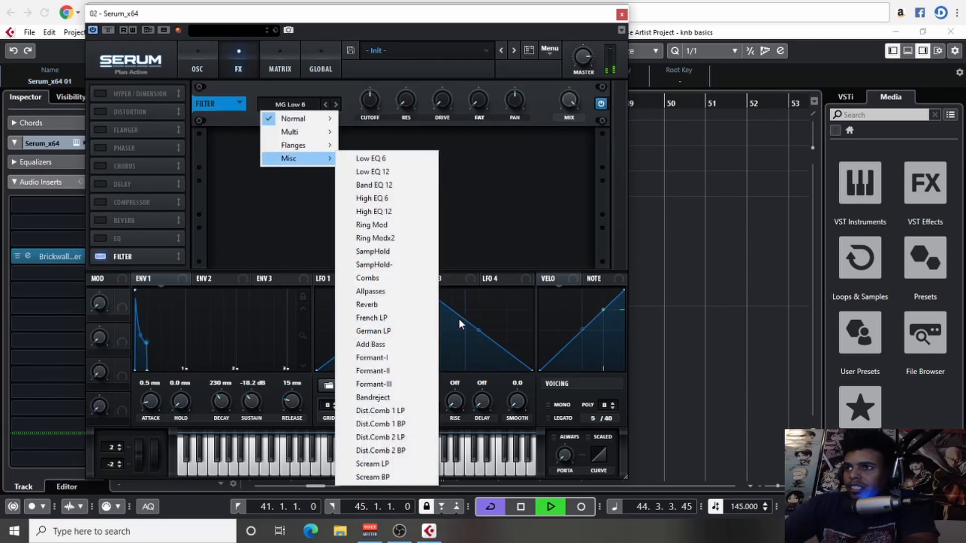
{"action": "left_click", "coordinate": [403, 357]}
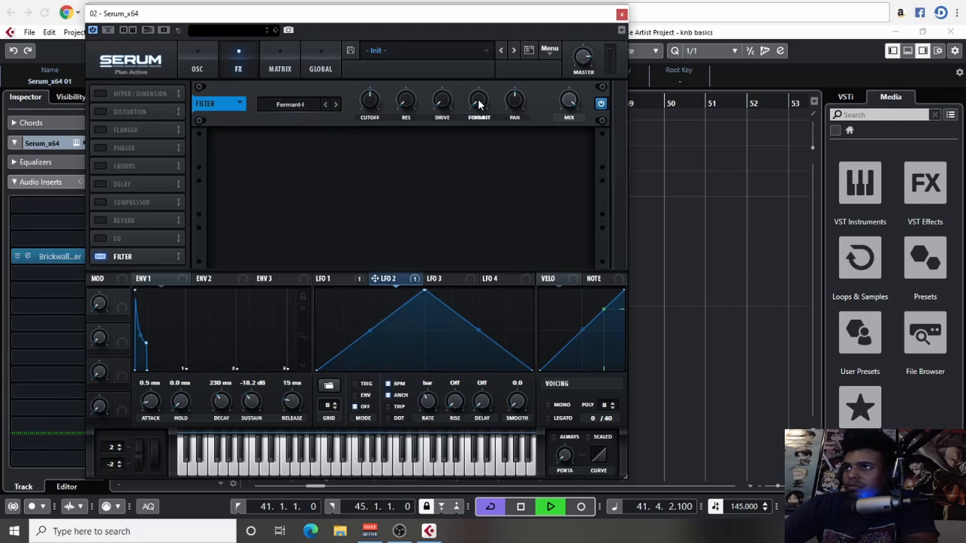
{"action": "mouse_move", "coordinate": [479, 103]}
{"action": "left_mouse_down"}
{"action": "mouse_move", "coordinate": [487, 20]}
{"action": "mouse_move", "coordinate": [476, 38]}
{"action": "mouse_move", "coordinate": [484, 106]}
{"action": "mouse_move", "coordinate": [485, 32]}
{"action": "mouse_move", "coordinate": [484, 97]}
{"action": "left_mouse_up"}
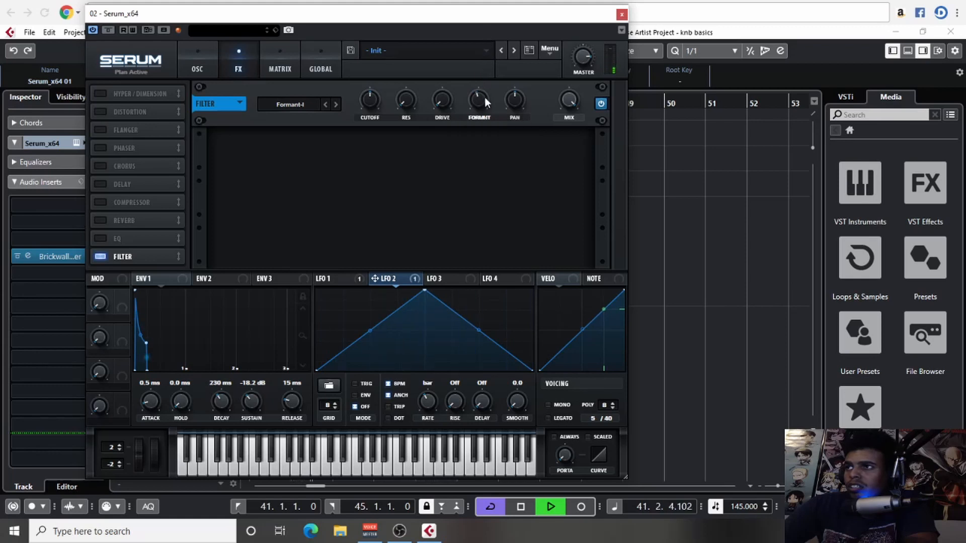
{"action": "left_click_drag", "start_coordinate": [370, 100], "coordinate": [367, 120]}
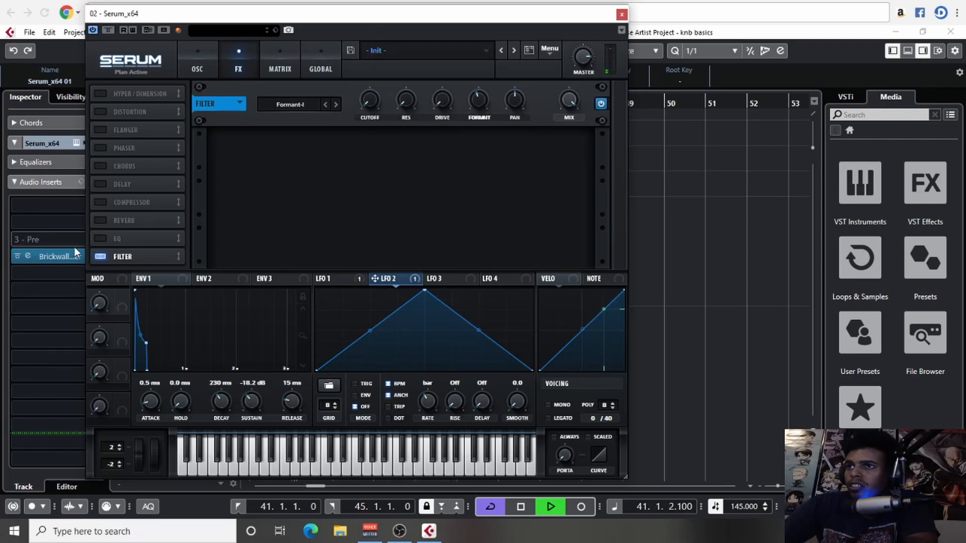
Assign Macro 1 to the effect filter's cutoff and formant, and rename the macro "formant".
{"action": "left_click_drag", "start_coordinate": [121, 297], "coordinate": [370, 100]}
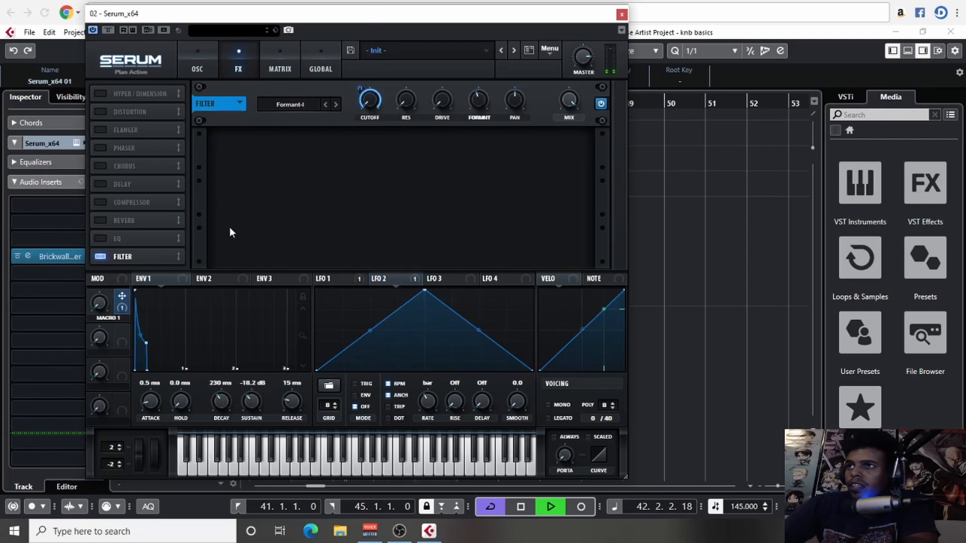
{"action": "left_click_drag", "start_coordinate": [122, 297], "coordinate": [478, 100]}
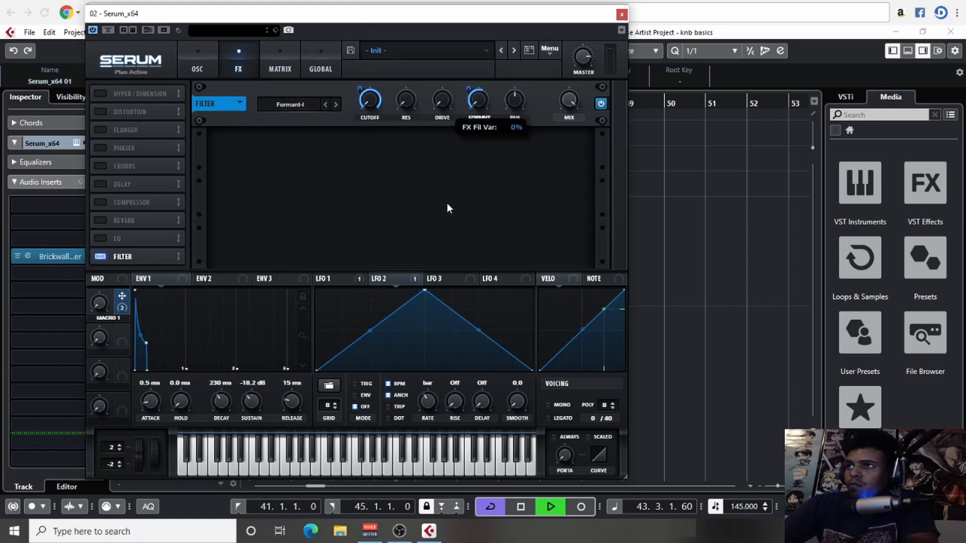
{"action": "double_click", "coordinate": [108, 318]}
{"action": "type", "text": "for"}
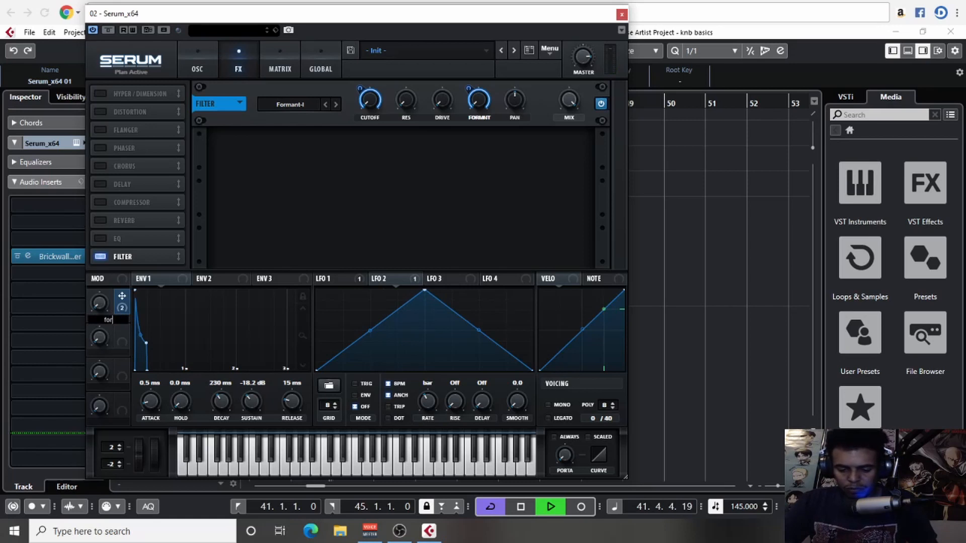
{"action": "type", "text": "mant"}
{"action": "key", "text": "Return"}
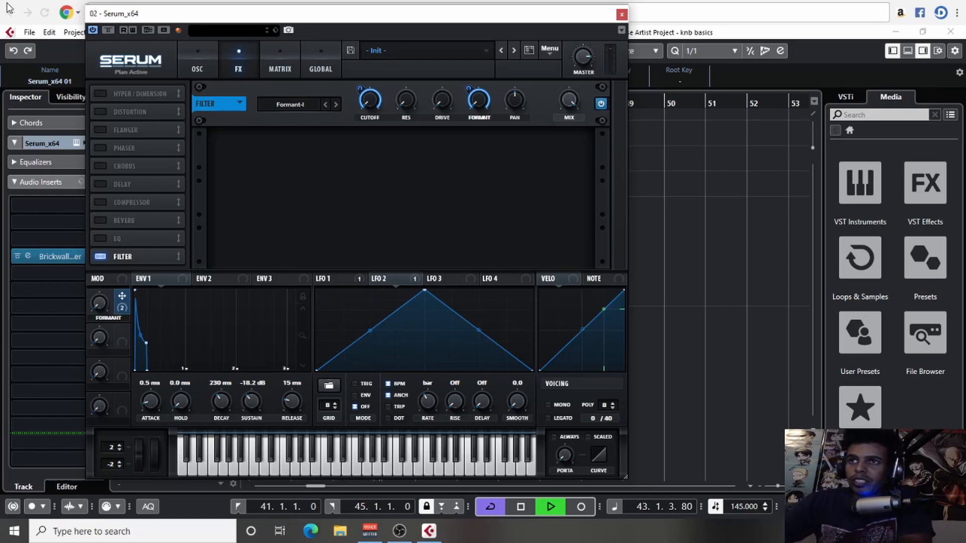
Assign the formant macro to the effect filter's mix as well, and sweep the macro to hear it.
{"action": "mouse_move", "coordinate": [104, 301]}
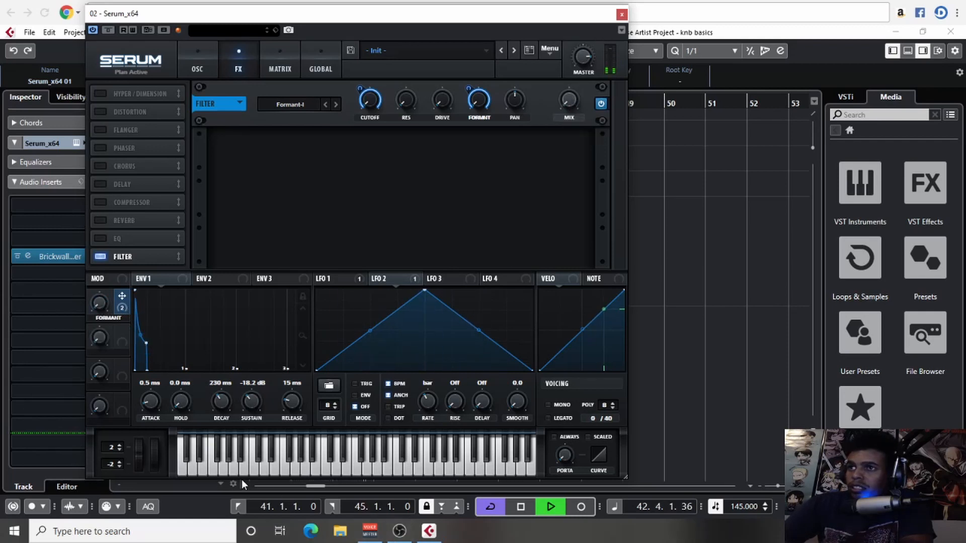
{"action": "left_click_drag", "start_coordinate": [122, 305], "coordinate": [570, 96]}
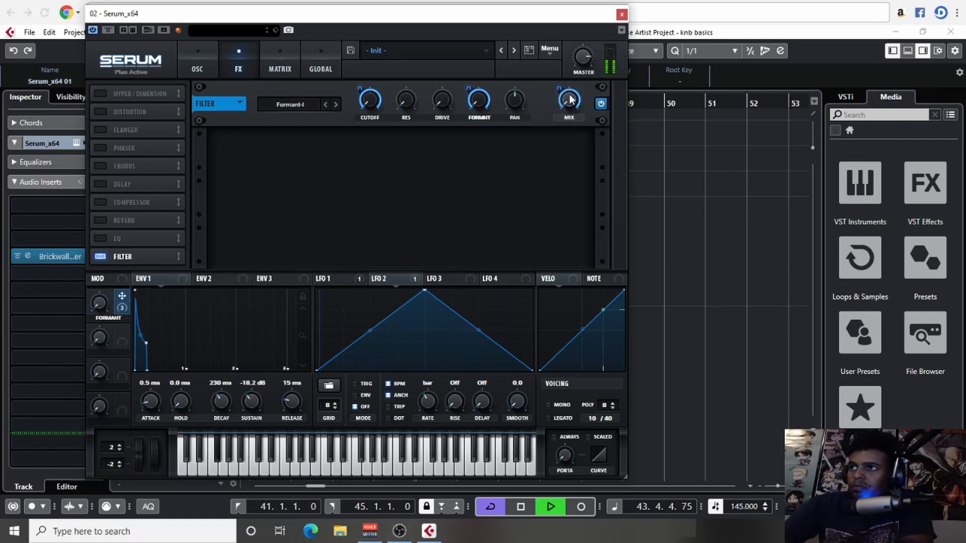
{"action": "left_click_drag", "start_coordinate": [103, 298], "coordinate": [98, 327]}
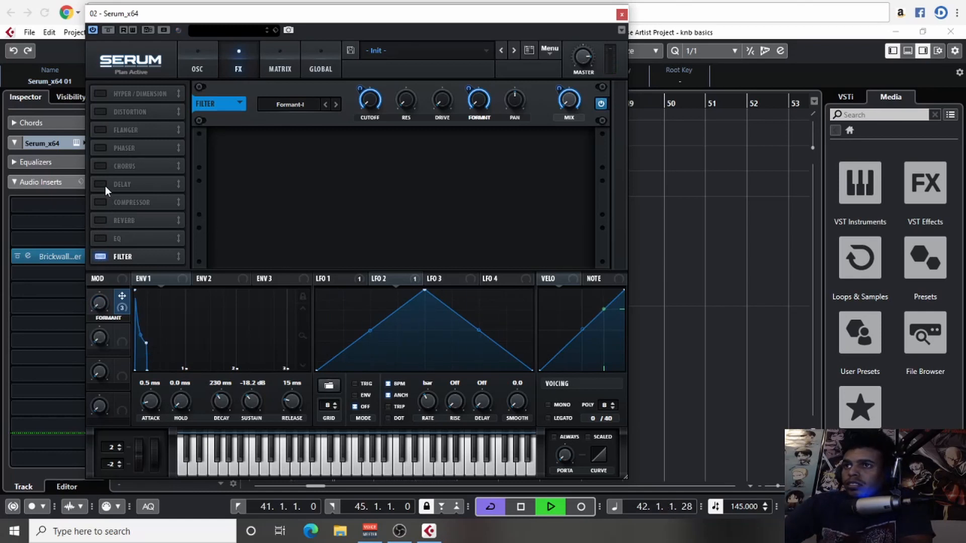
Enable Tube distortion and adjust its drive, and enable the reverb effect.
{"action": "left_click", "coordinate": [101, 113]}
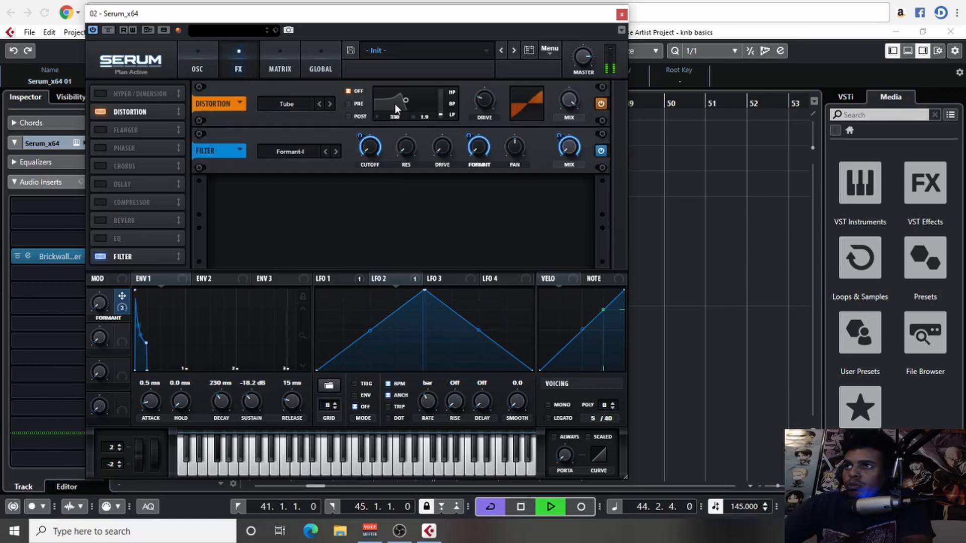
{"action": "mouse_move", "coordinate": [496, 103]}
{"action": "left_mouse_down"}
{"action": "mouse_move", "coordinate": [488, 66]}
{"action": "mouse_move", "coordinate": [484, 101]}
{"action": "left_mouse_up"}
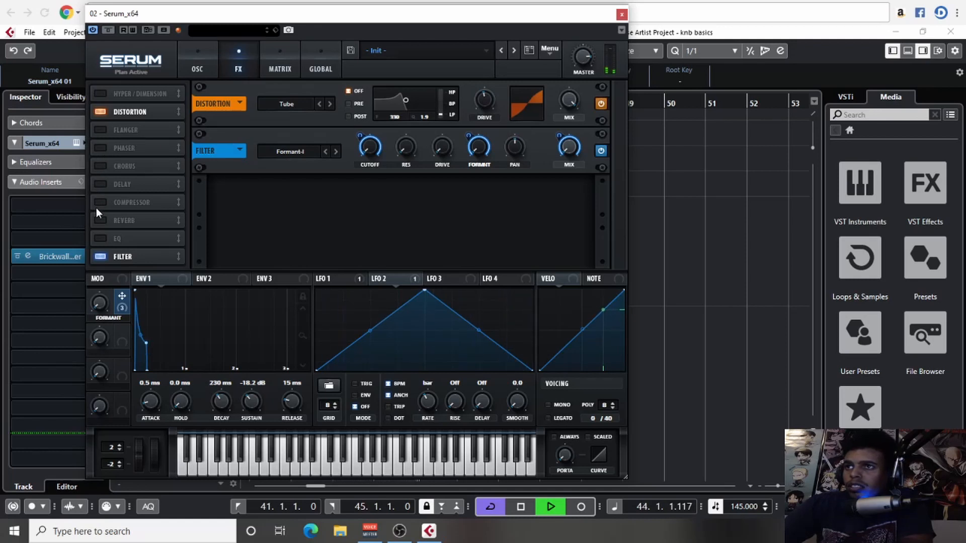
{"action": "left_click", "coordinate": [100, 220]}
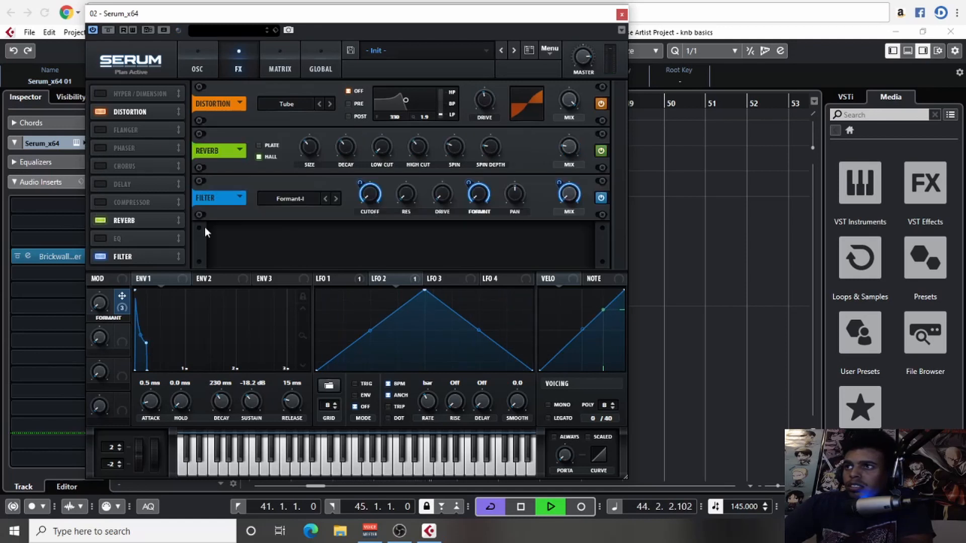
Switch the reverb to Plate, and enable a BPM-synced, linked ping-pong delay at dotted 1/8 with its filter at 1027 and 2.2.
{"action": "left_click", "coordinate": [259, 145]}
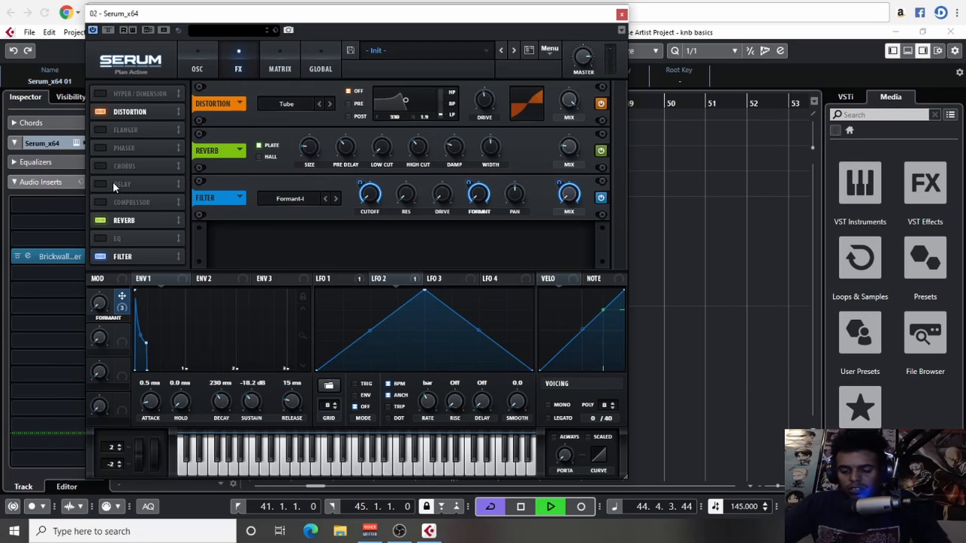
{"action": "key", "text": "space"}
{"action": "left_click", "coordinate": [101, 187]}
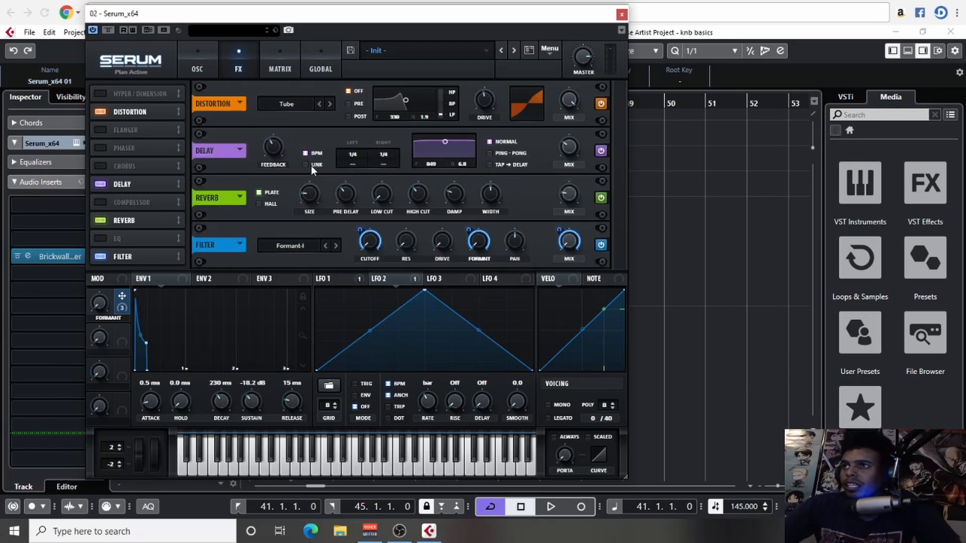
{"action": "left_click", "coordinate": [348, 164]}
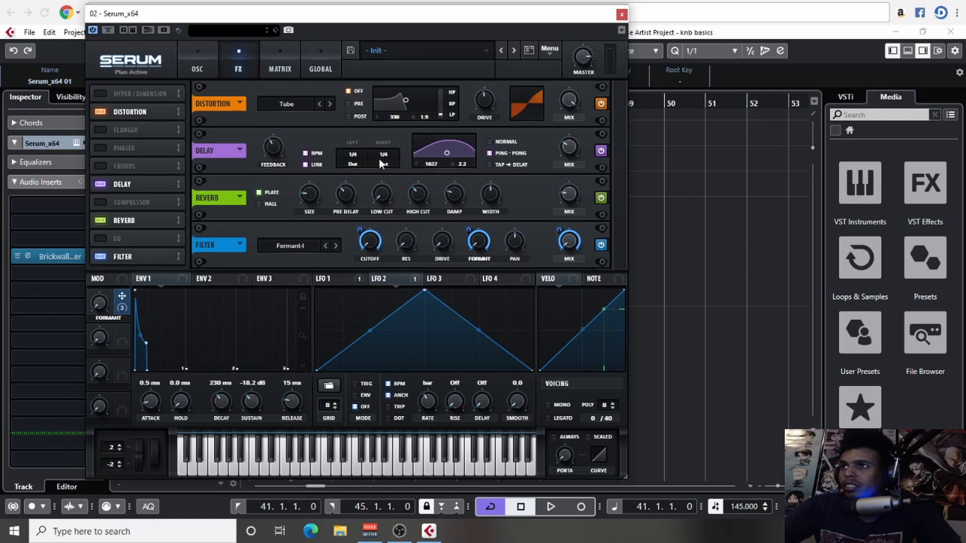
{"action": "mouse_move", "coordinate": [389, 159]}
{"action": "key", "text": "space"}
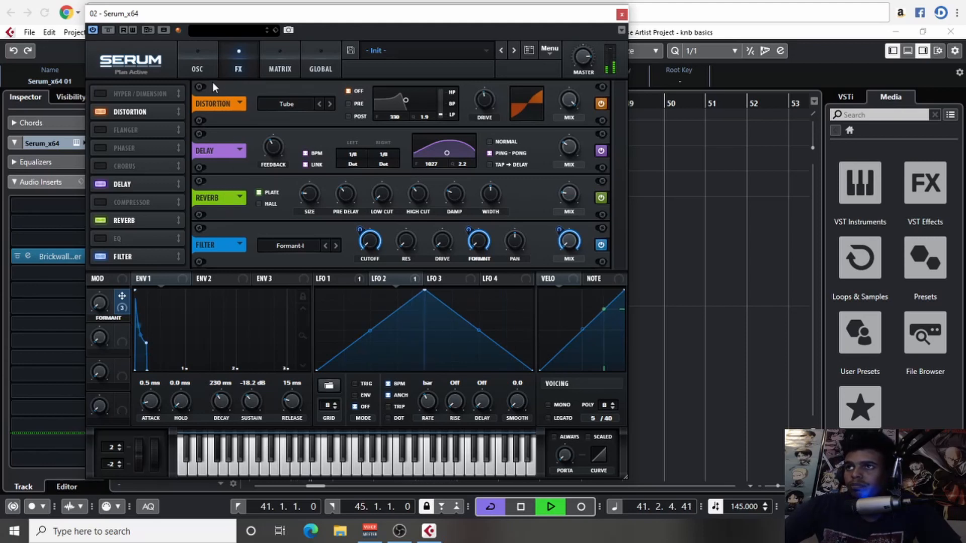
Audition oscillator B at octave -2 during playback, and set it back to -1.
{"action": "left_click", "coordinate": [207, 68]}
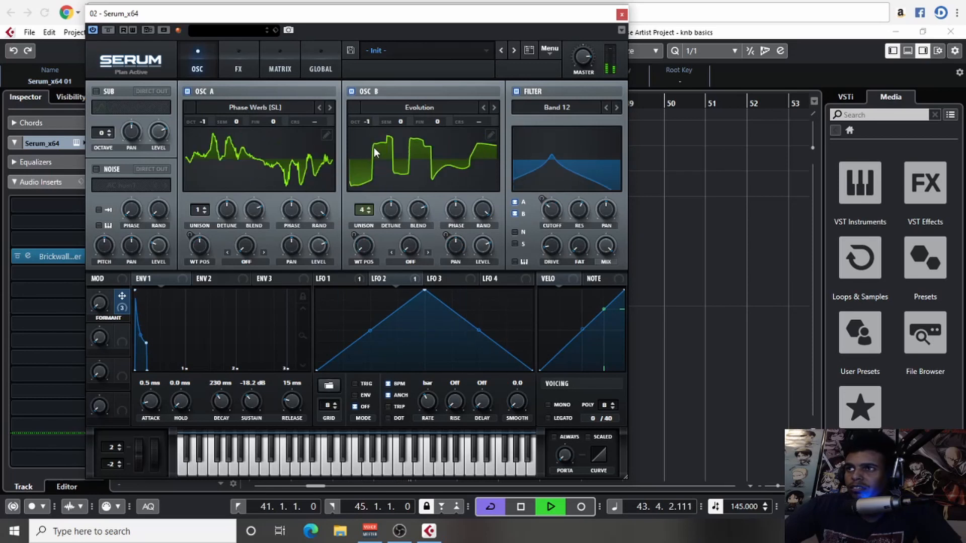
{"action": "left_click_drag", "start_coordinate": [370, 121], "coordinate": [370, 135]}
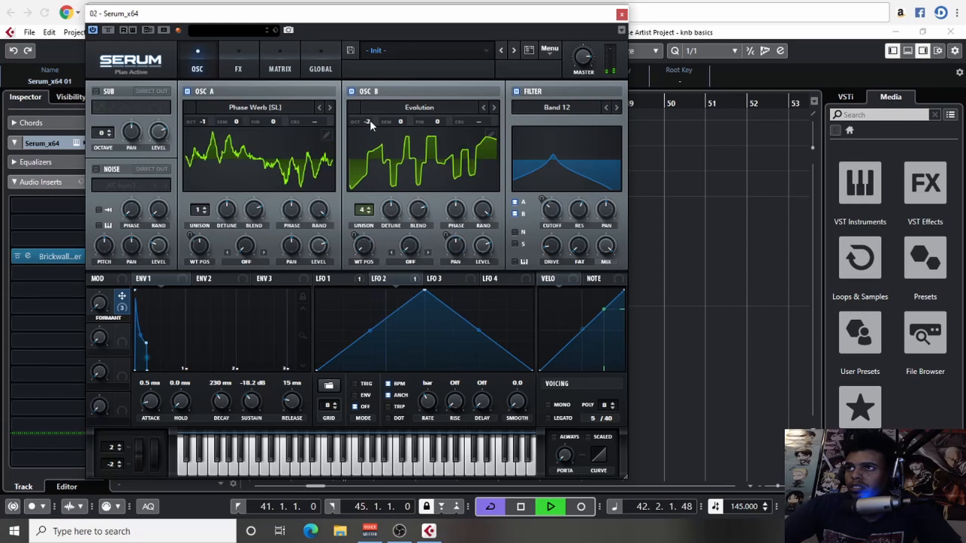
{"action": "mouse_move", "coordinate": [208, 121]}
{"action": "left_mouse_down"}
{"action": "mouse_move", "coordinate": [207, 135]}
{"action": "mouse_move", "coordinate": [212, 111]}
{"action": "left_mouse_up"}
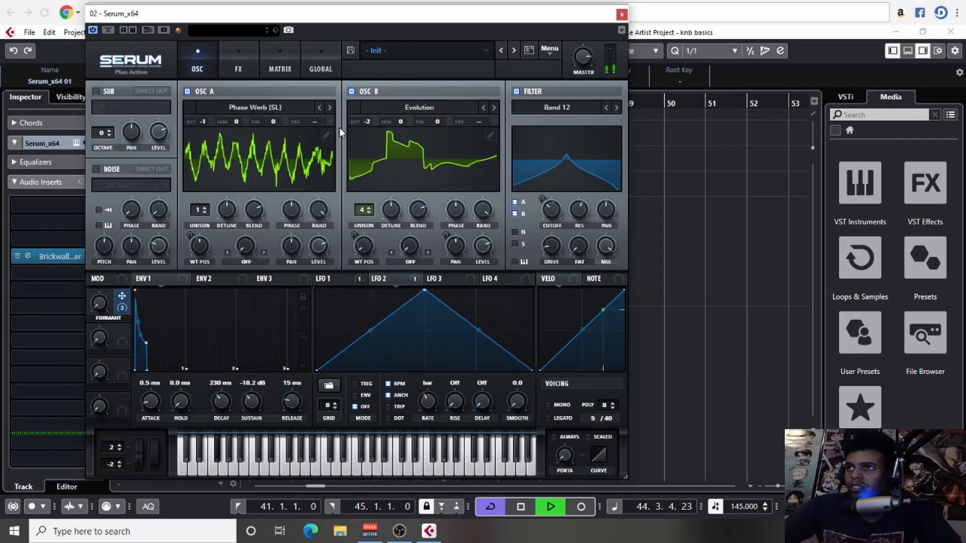
{"action": "left_click_drag", "start_coordinate": [370, 121], "coordinate": [372, 116]}
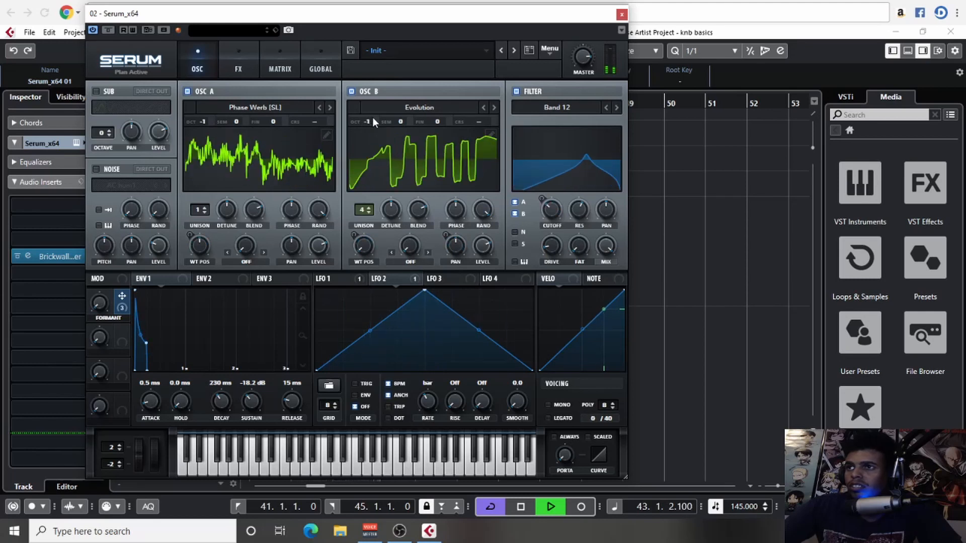
{"action": "key", "text": "space"}
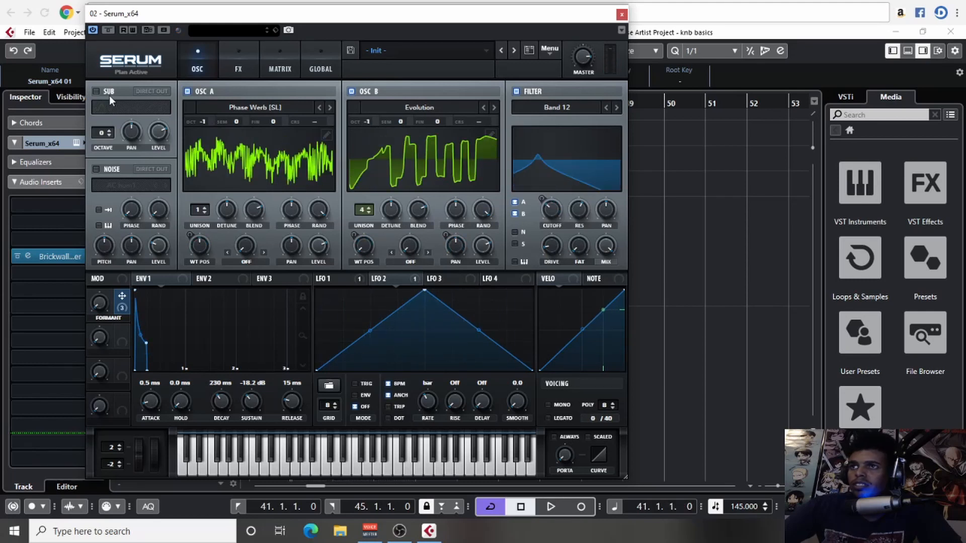
Enable the sub oscillator, set oscillator A's warp mode to FM Sub Osc, and play the loop.
{"action": "left_click", "coordinate": [96, 92]}
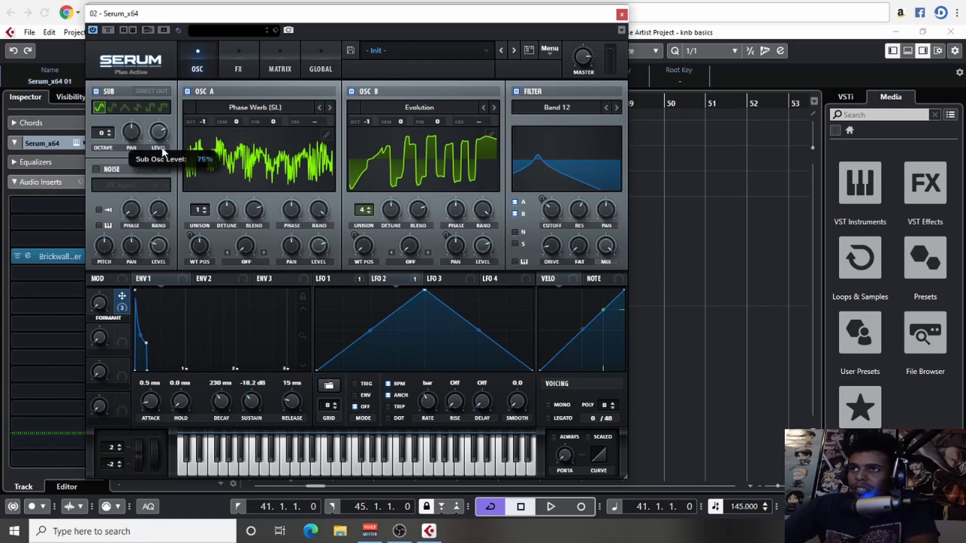
{"action": "left_click", "coordinate": [251, 261]}
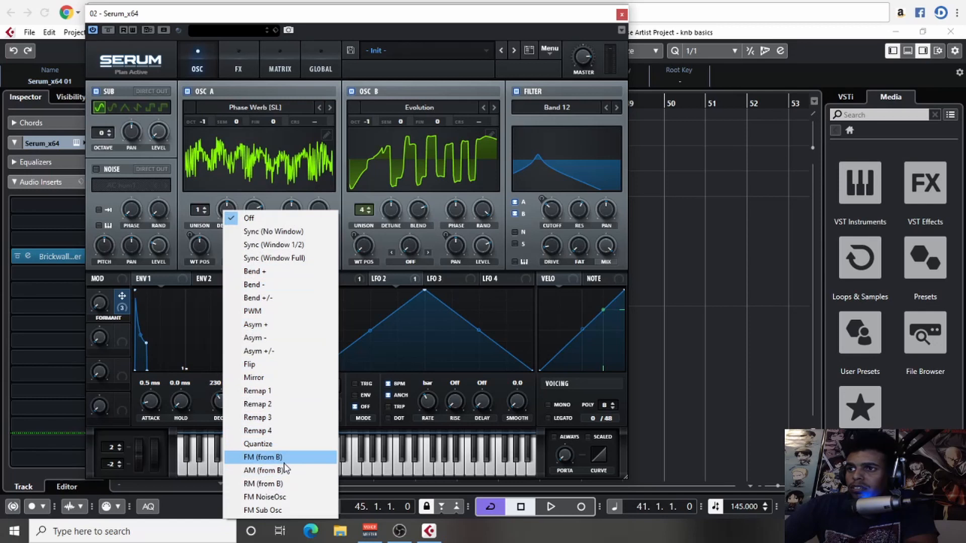
{"action": "left_click", "coordinate": [282, 510]}
{"action": "key", "text": "space"}
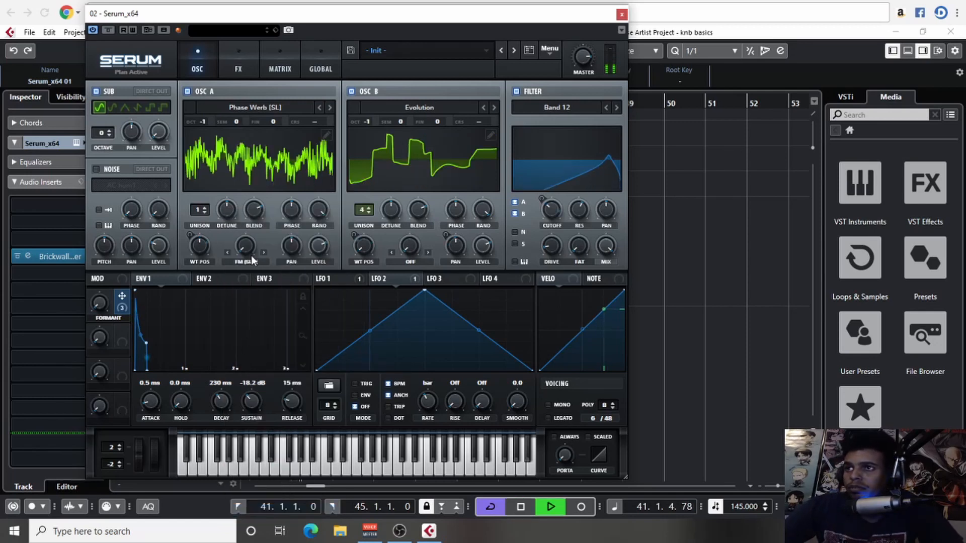
Adjust oscillator A's FM amount by ear, and turn the sub oscillator's level down with its octave at -1.
{"action": "left_click_drag", "start_coordinate": [248, 198], "coordinate": [248, 195]}
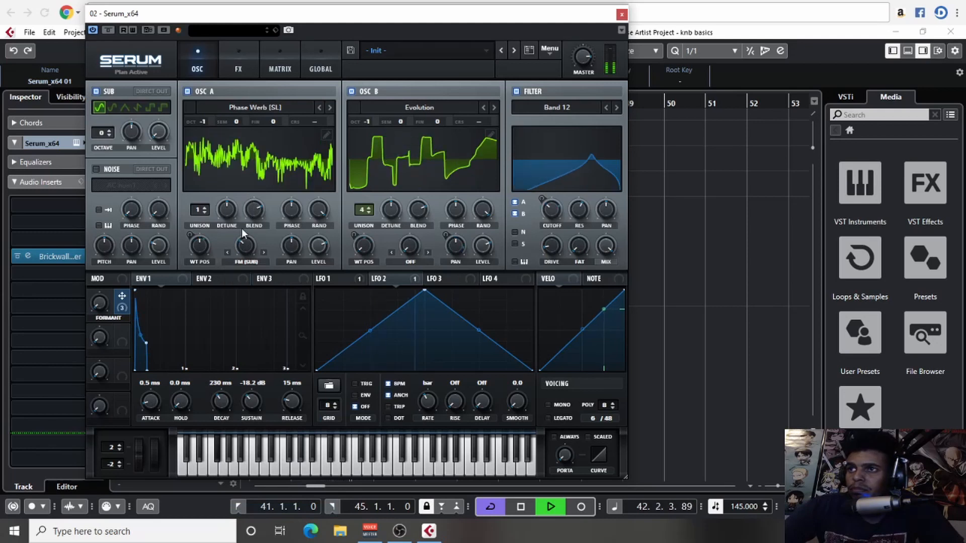
{"action": "left_click_drag", "start_coordinate": [248, 248], "coordinate": [232, 302]}
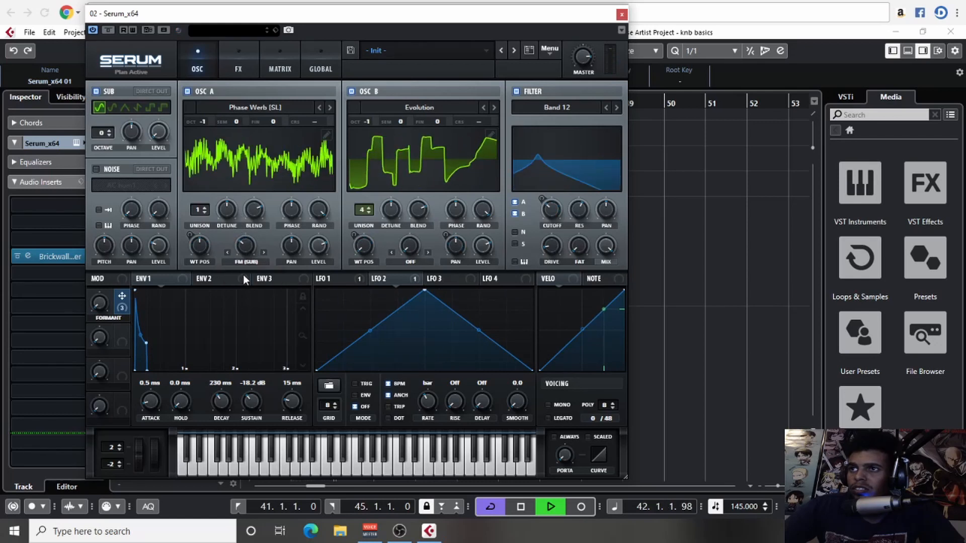
{"action": "left_click_drag", "start_coordinate": [249, 247], "coordinate": [249, 241]}
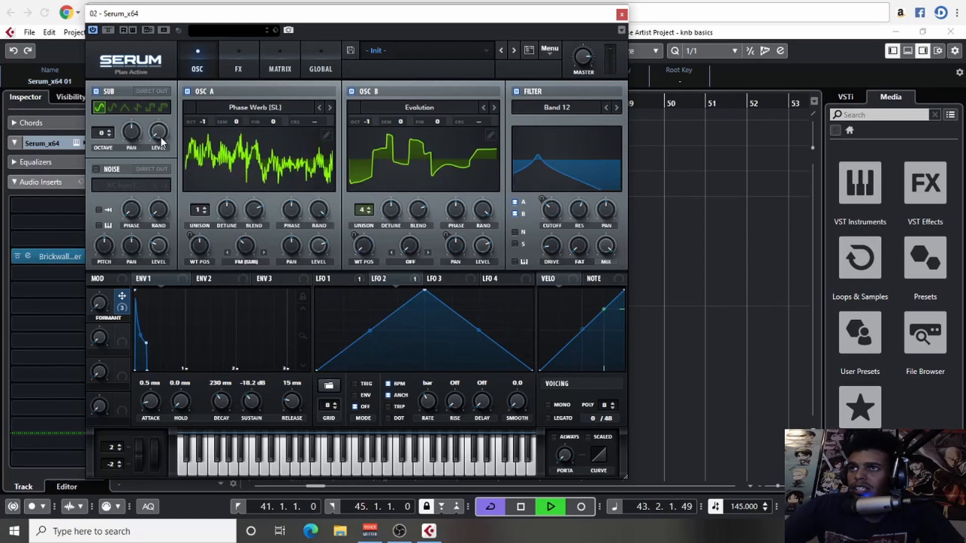
{"action": "left_click_drag", "start_coordinate": [106, 132], "coordinate": [109, 139]}
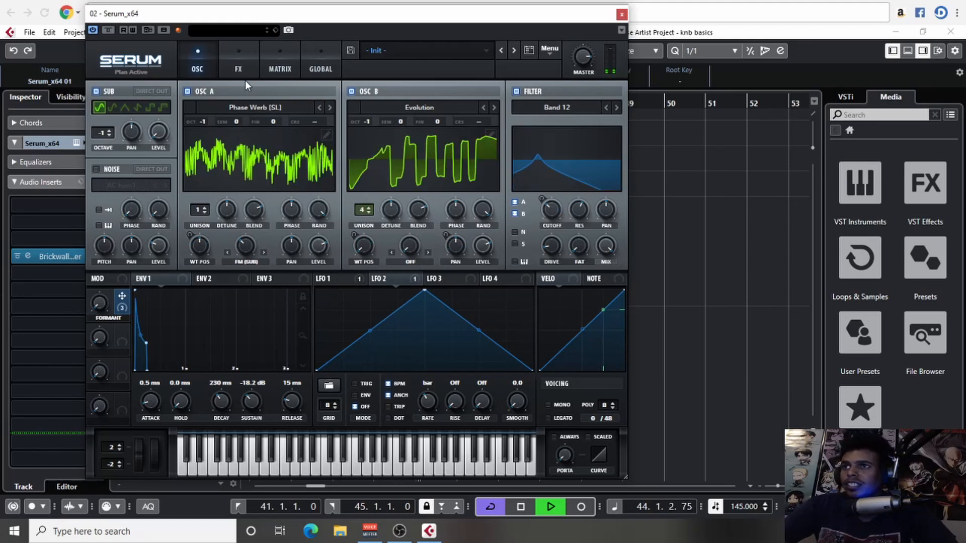
{"action": "key", "text": "space"}
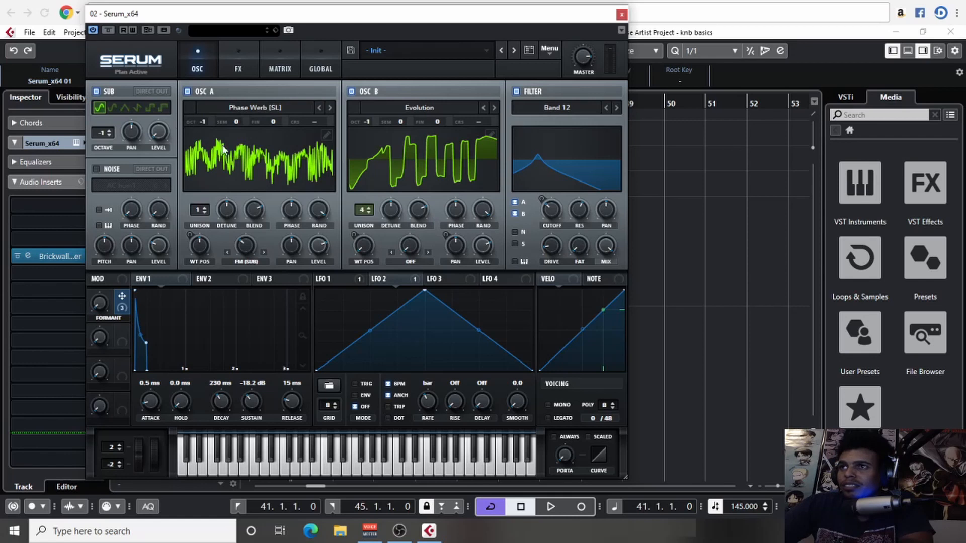
Deactivate all solo states, close the Serum window, and play the loop with all tracks.
{"action": "left_click_drag", "start_coordinate": [370, 33], "coordinate": [503, 47]}
{"action": "left_click", "coordinate": [152, 50]}
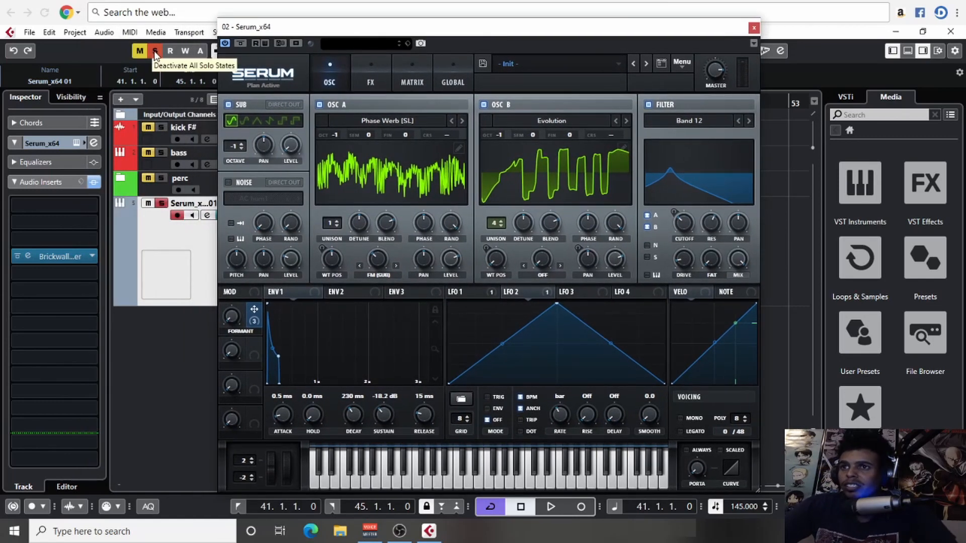
{"action": "left_click", "coordinate": [753, 28]}
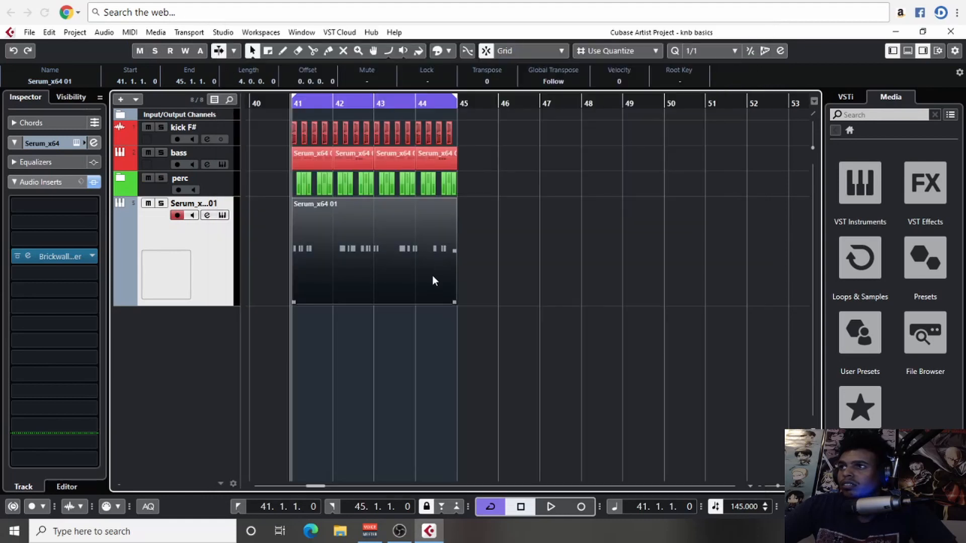
{"action": "key", "text": "space"}
{"action": "scroll", "coordinate": [559, 339], "scroll_direction": "up", "scroll_amount": 3}
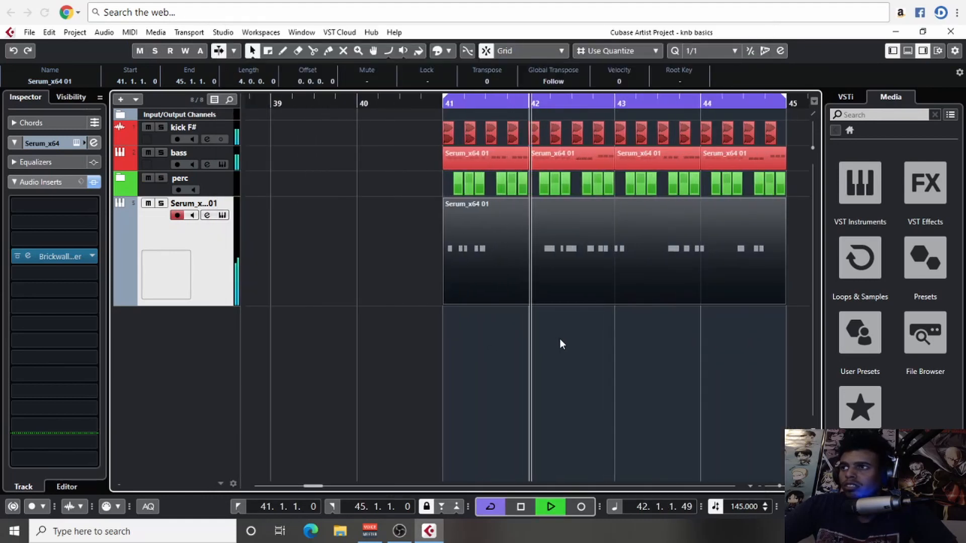
{"action": "left_click_drag", "start_coordinate": [560, 339], "coordinate": [451, 348]}
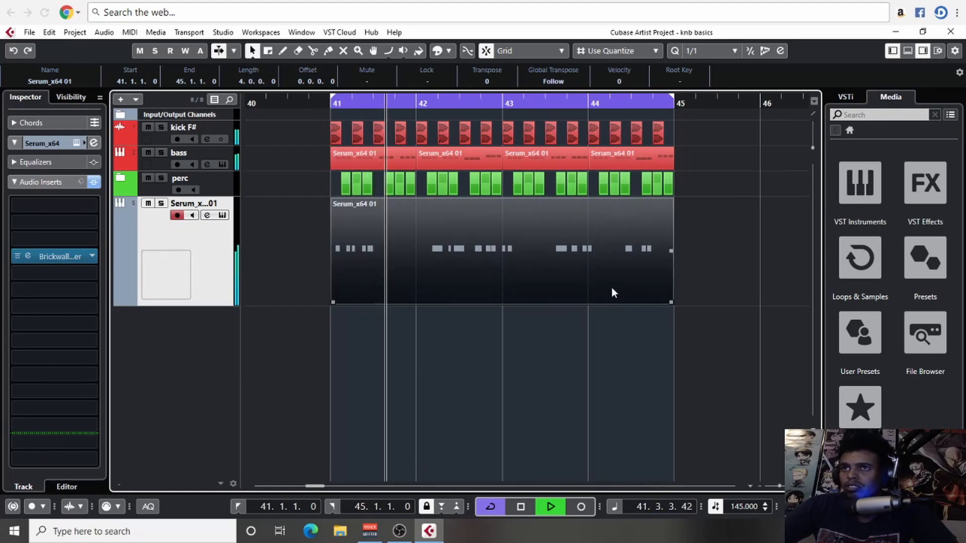
Set the project's quantize value to 1/16 and stop playback.
{"action": "key", "text": "h"}
{"action": "key", "text": "h"}
{"action": "key", "text": "h"}
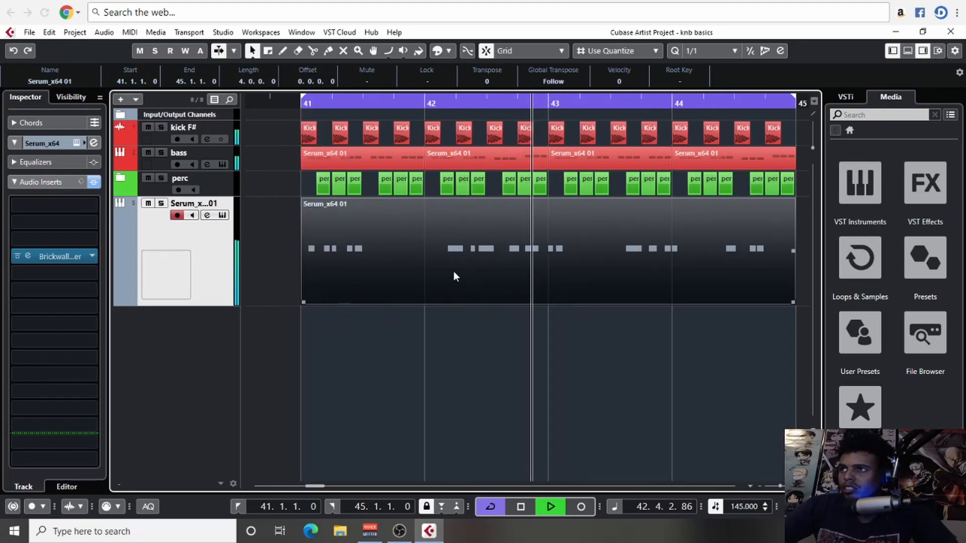
{"action": "key", "text": "g"}
{"action": "key", "text": "g"}
{"action": "scroll", "coordinate": [563, 215], "scroll_direction": "left", "scroll_amount": 1}
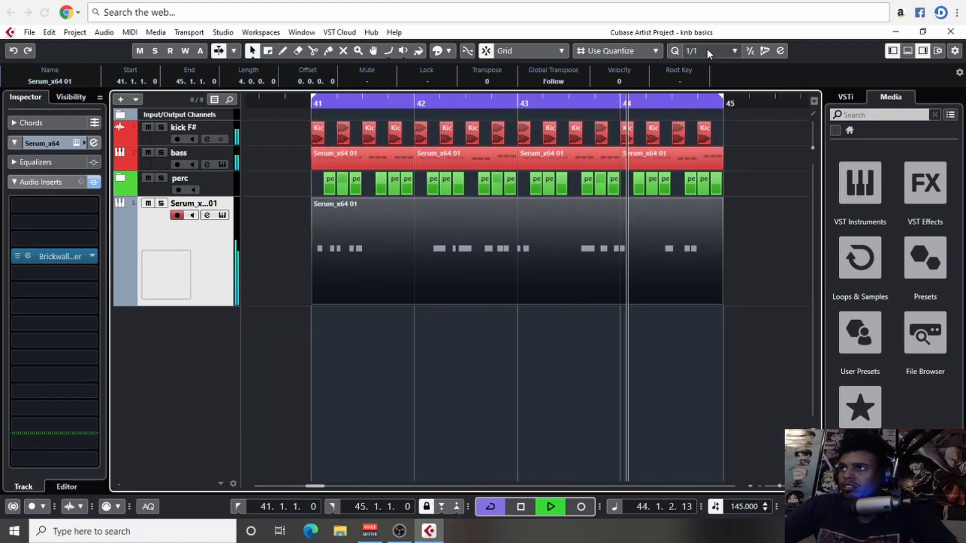
{"action": "scroll", "coordinate": [710, 49], "scroll_direction": "down", "scroll_amount": 4}
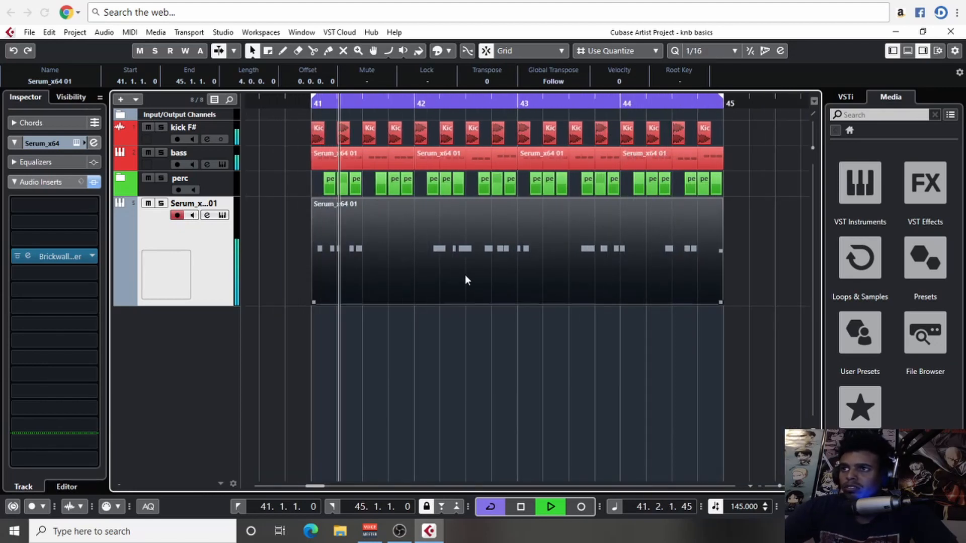
{"action": "key", "text": "space"}
Open the Serum part for note editing, and add F#1 notes at 41.1.1, 42.1.1 and 42.1.2.
{"action": "double_click", "coordinate": [353, 258]}
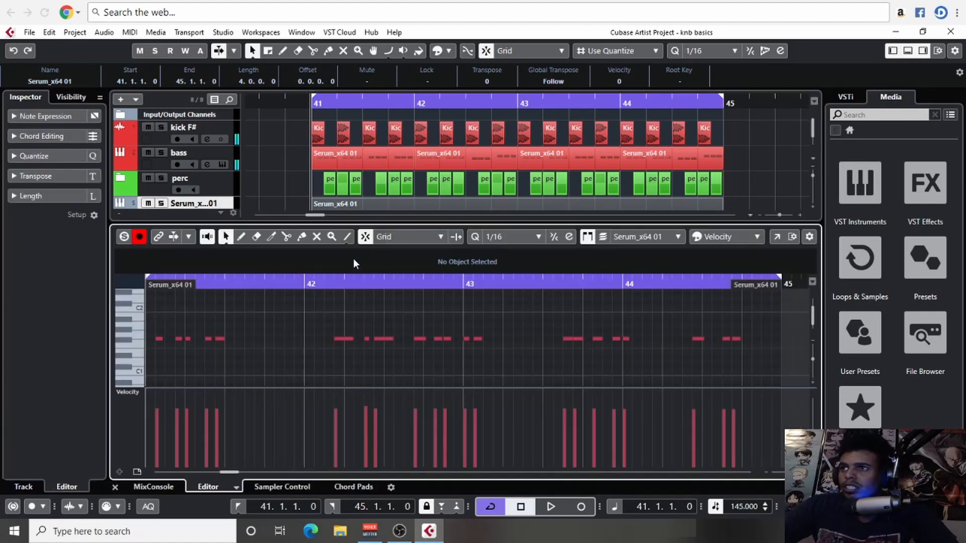
{"action": "key", "text": "h"}
{"action": "key", "text": "h"}
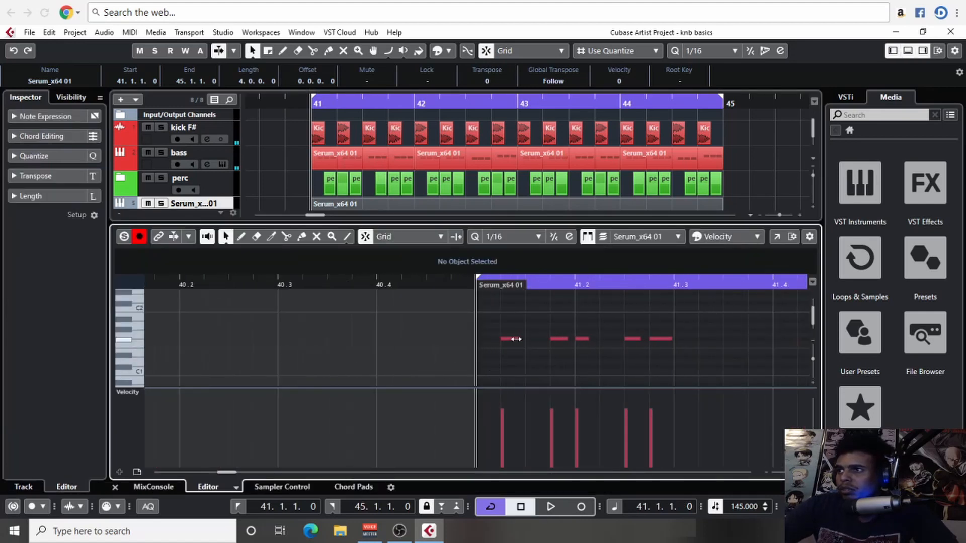
{"action": "left_click", "coordinate": [516, 339]}
{"action": "left_click_drag", "start_coordinate": [548, 374], "coordinate": [391, 354]}
{"action": "key", "text": "space"}
{"action": "key", "text": "g"}
{"action": "key", "text": "g"}
{"action": "left_click_drag", "start_coordinate": [651, 299], "coordinate": [561, 333]}
{"action": "key", "text": "space"}
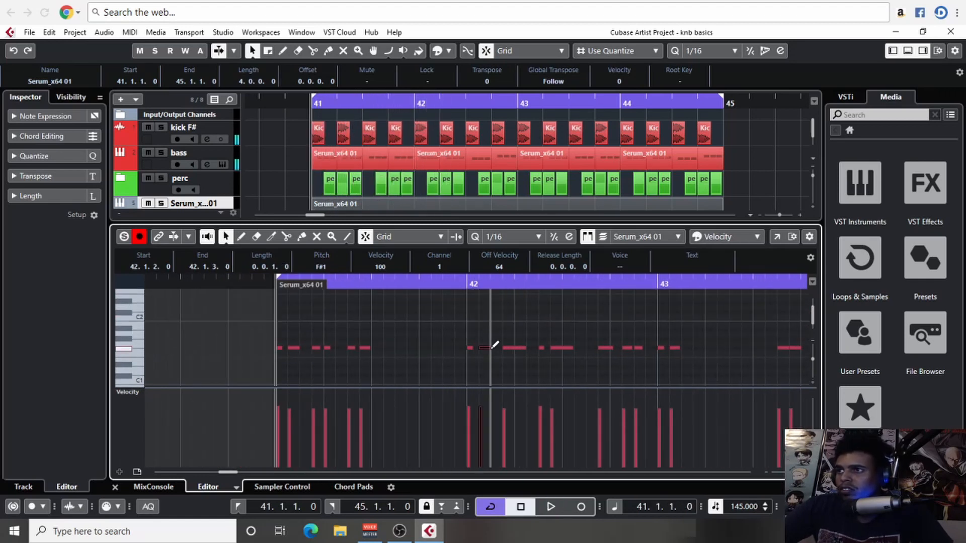
Delete the two notes at the start of bar 43, and close the note editor.
{"action": "key", "text": "g"}
{"action": "key", "text": "g"}
{"action": "key", "text": "g"}
{"action": "left_click_drag", "start_coordinate": [631, 328], "coordinate": [520, 330]}
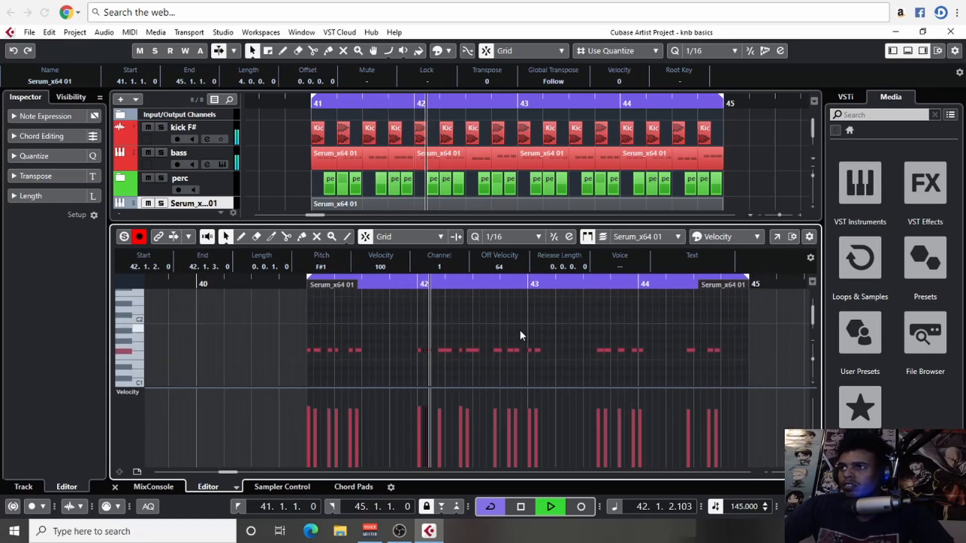
{"action": "right_click", "coordinate": [566, 358]}
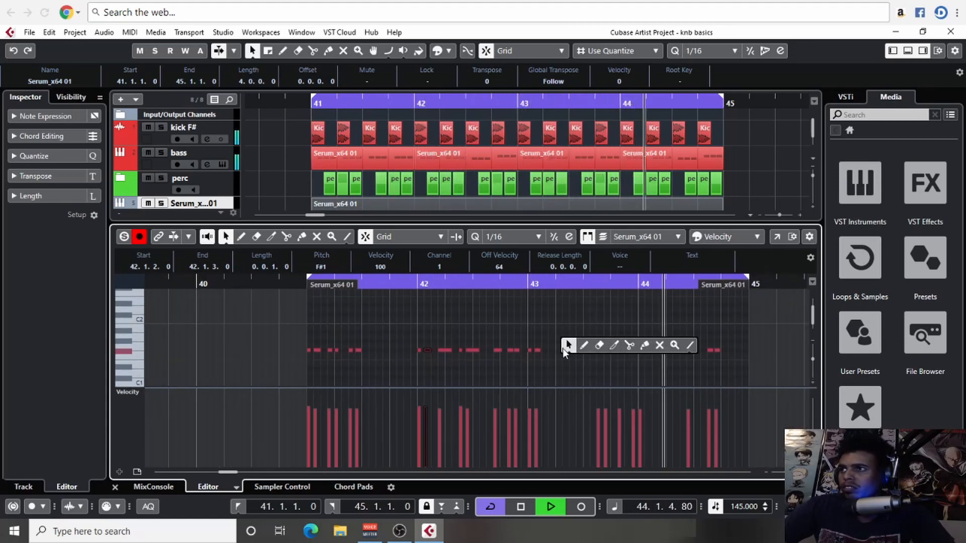
{"action": "left_click_drag", "start_coordinate": [556, 340], "coordinate": [522, 355]}
{"action": "key", "text": "Delete"}
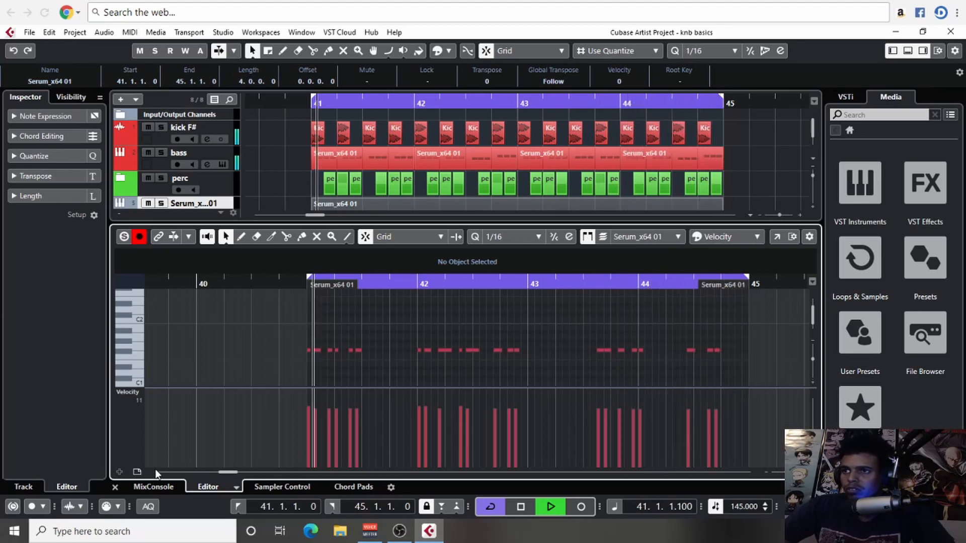
{"action": "left_click", "coordinate": [115, 487]}
{"action": "left_click", "coordinate": [446, 378]}
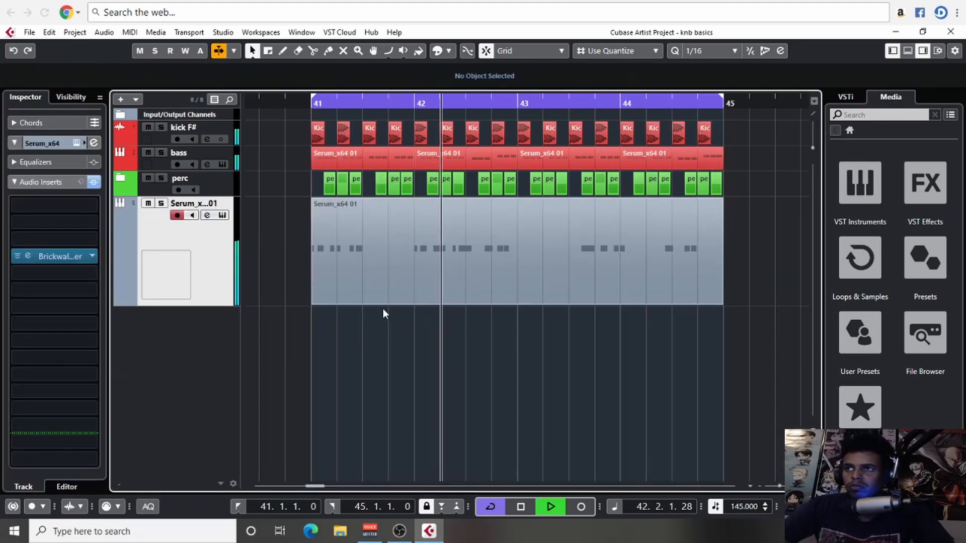
Insert FabFilter Pro-Q 3 in the Serum track's first audio insert slot.
{"action": "left_click", "coordinate": [51, 211]}
{"action": "type", "text": "eq"}
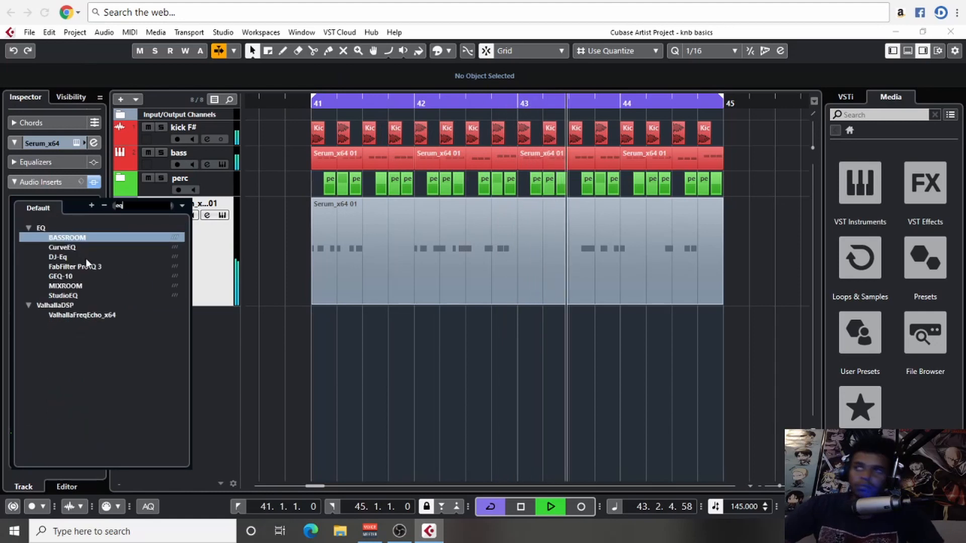
{"action": "left_click", "coordinate": [95, 266]}
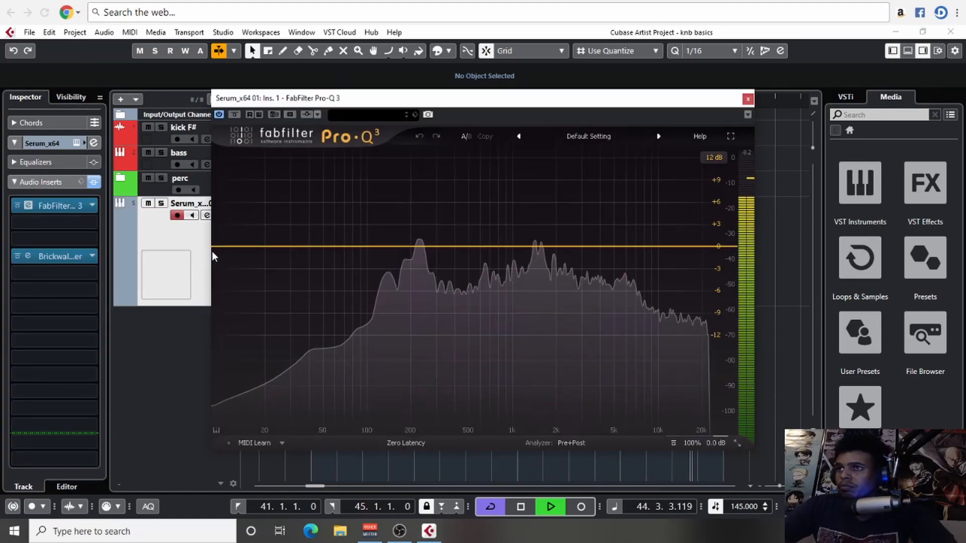
Add a 12 dB/oct low cut at about 210 Hz and a bell cut of about 3.8 dB at 13 kHz with Q about 4.5.
{"action": "left_click_drag", "start_coordinate": [217, 248], "coordinate": [413, 256]}
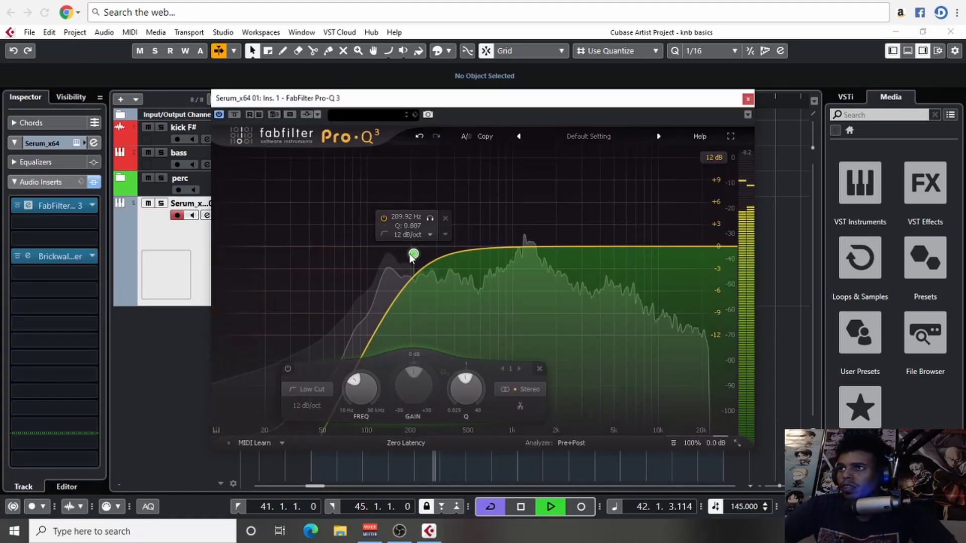
{"action": "left_click", "coordinate": [677, 247]}
{"action": "scroll", "coordinate": [676, 248], "scroll_direction": "up", "scroll_amount": 5}
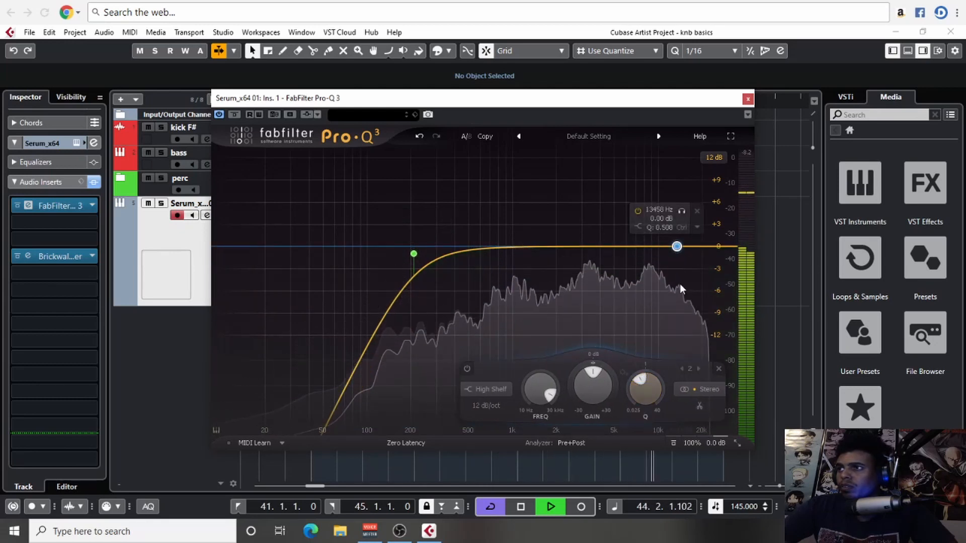
{"action": "left_click_drag", "start_coordinate": [677, 247], "coordinate": [675, 260]}
{"action": "left_click", "coordinate": [485, 389]}
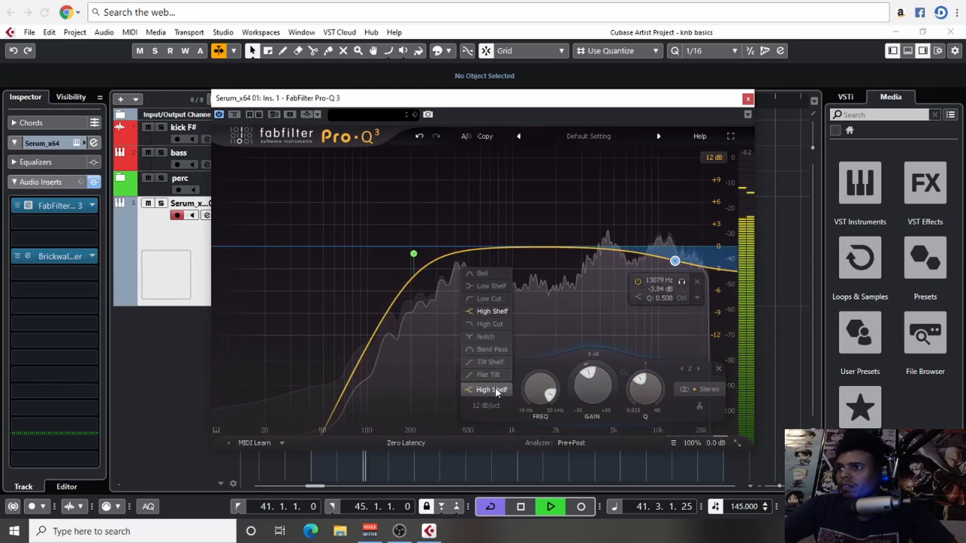
{"action": "left_click", "coordinate": [488, 273]}
{"action": "left_click_drag", "start_coordinate": [648, 383], "coordinate": [664, 375]}
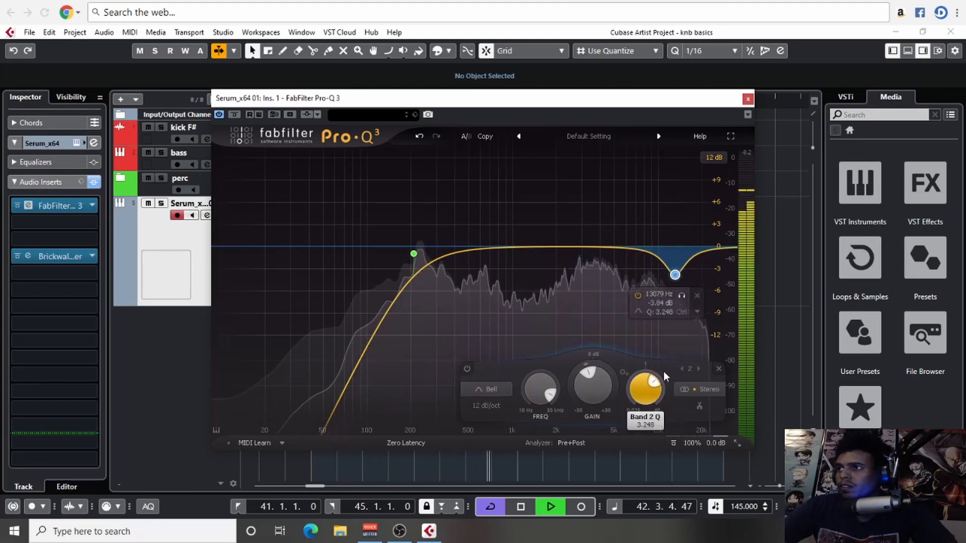
Add a bell cut of about 7.5 dB near 3.7 kHz with Q about 4.9, and close the Pro-Q 3 window.
{"action": "left_click", "coordinate": [585, 247]}
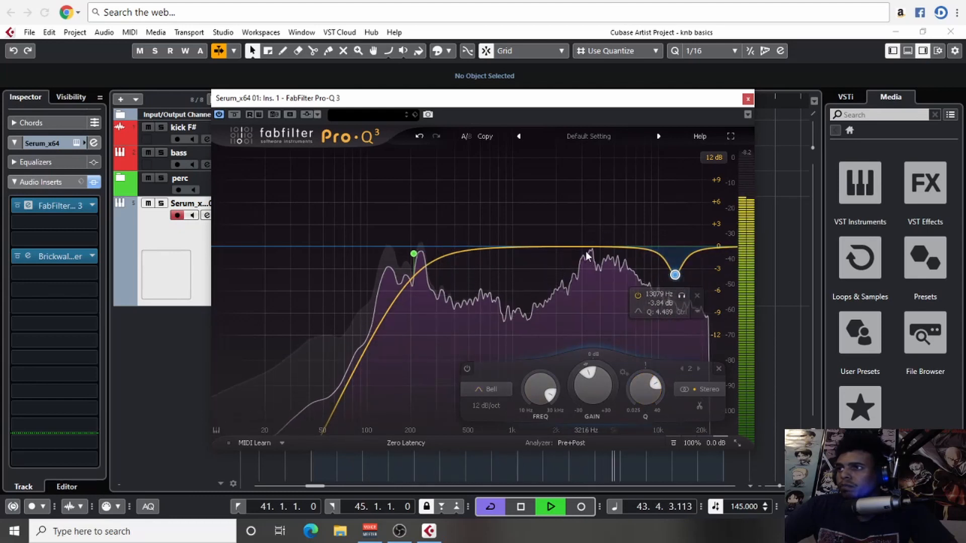
{"action": "left_click_drag", "start_coordinate": [640, 380], "coordinate": [650, 383]}
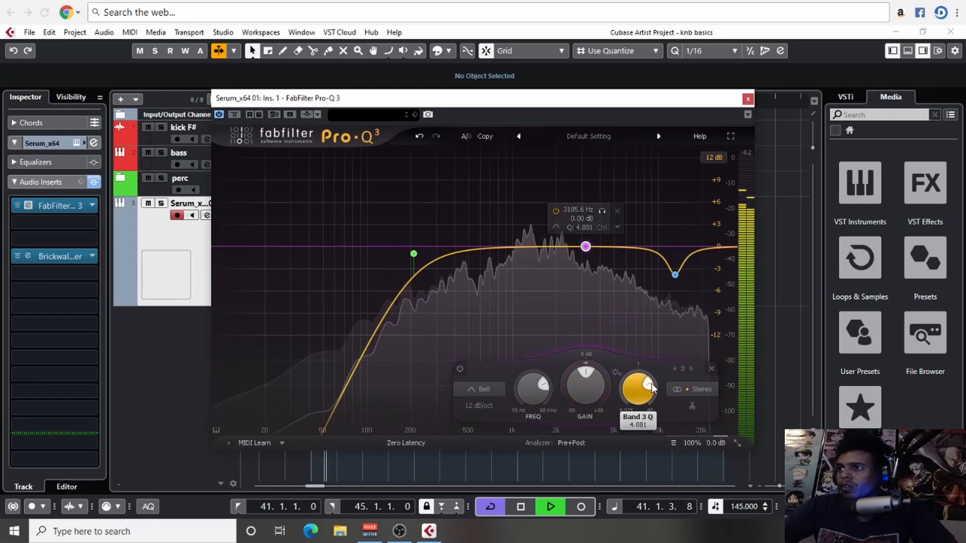
{"action": "left_click_drag", "start_coordinate": [587, 373], "coordinate": [588, 385]}
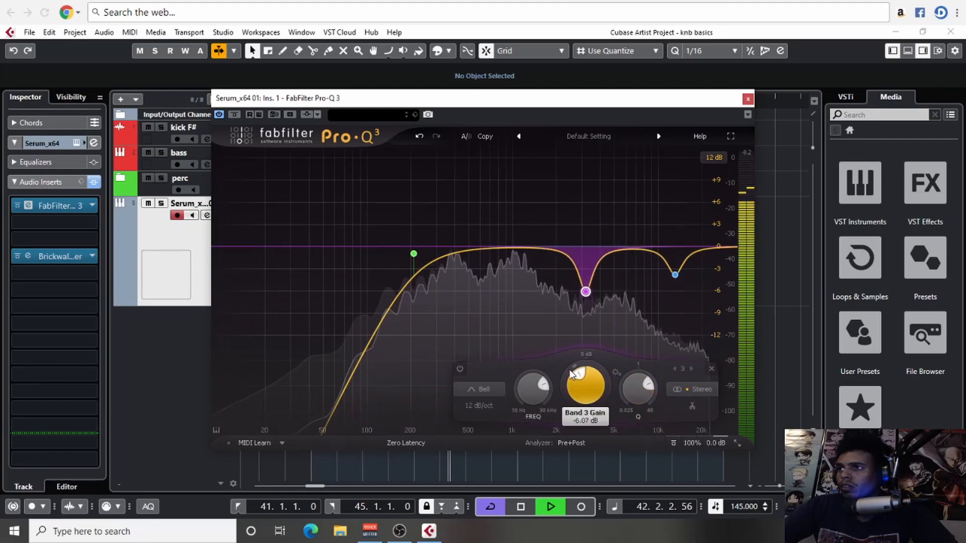
{"action": "left_click_drag", "start_coordinate": [586, 293], "coordinate": [595, 303]}
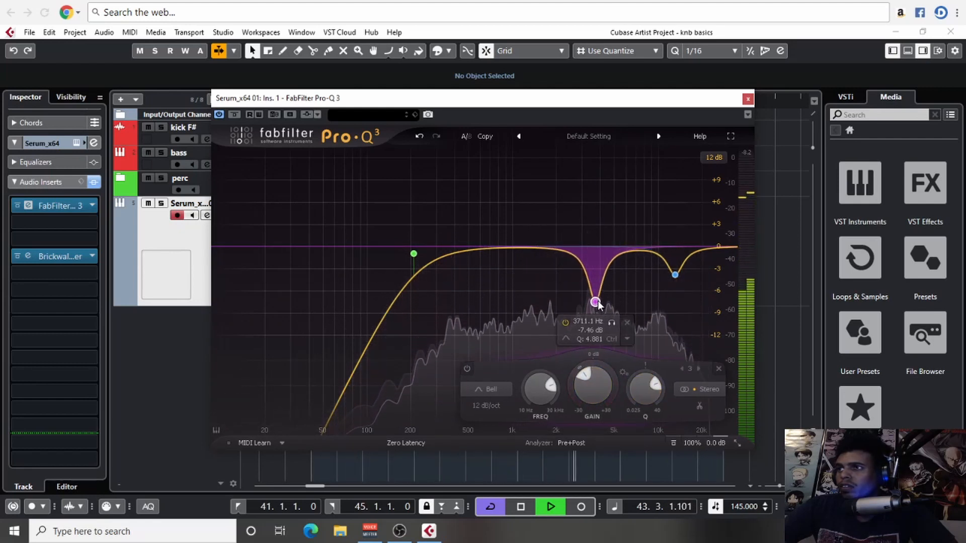
{"action": "left_click", "coordinate": [747, 99]}
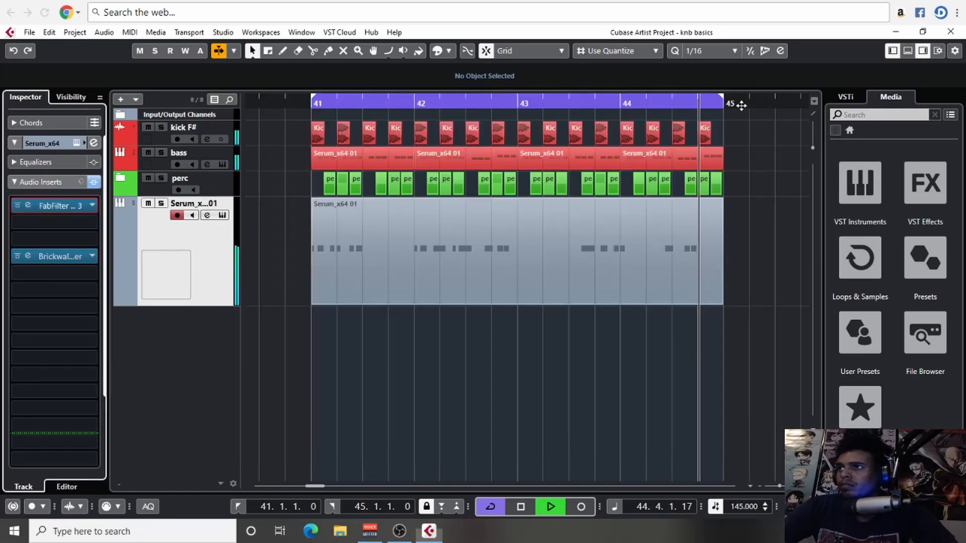
Check the Serum track's level on its audio fader, and save the project with playback stopped.
{"action": "left_click", "coordinate": [412, 333]}
{"action": "left_click", "coordinate": [44, 182]}
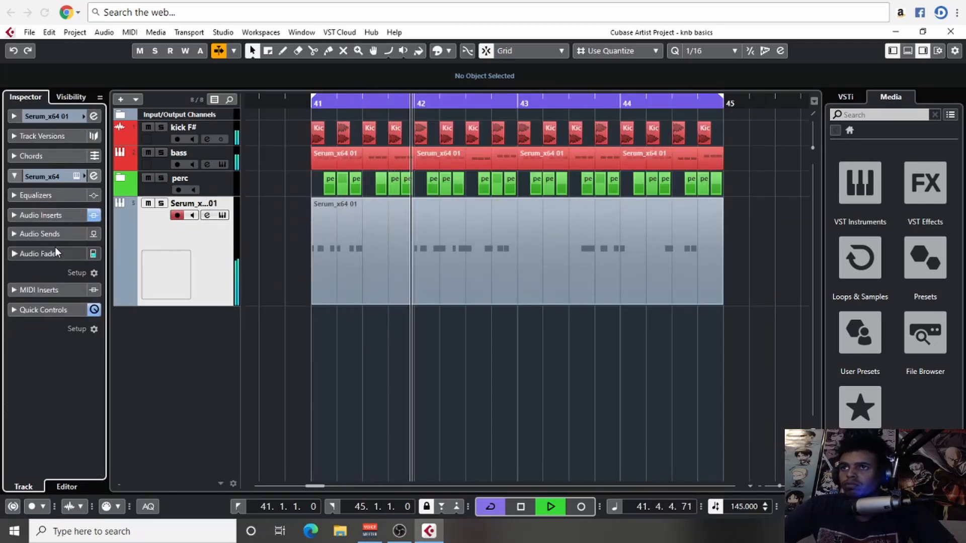
{"action": "left_click", "coordinate": [51, 253]}
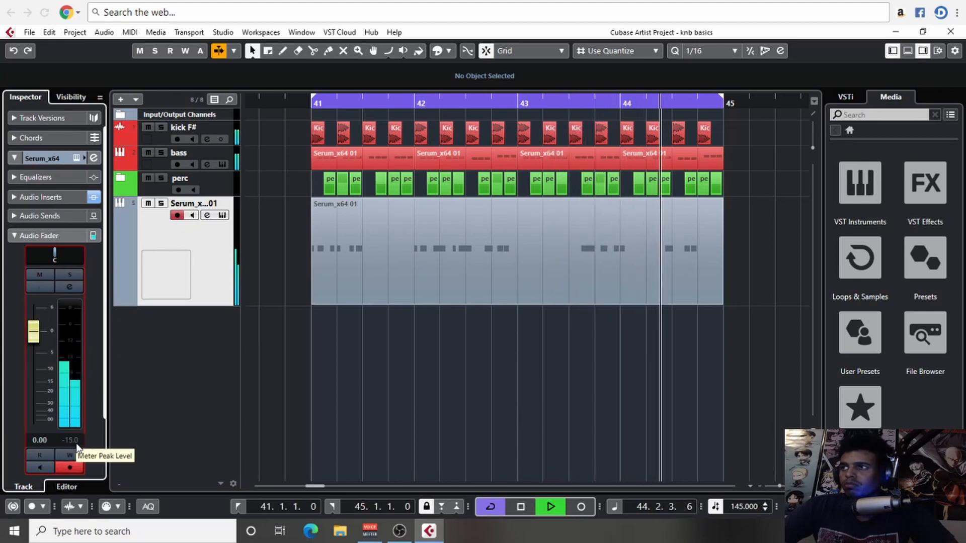
{"action": "key", "text": "space"}
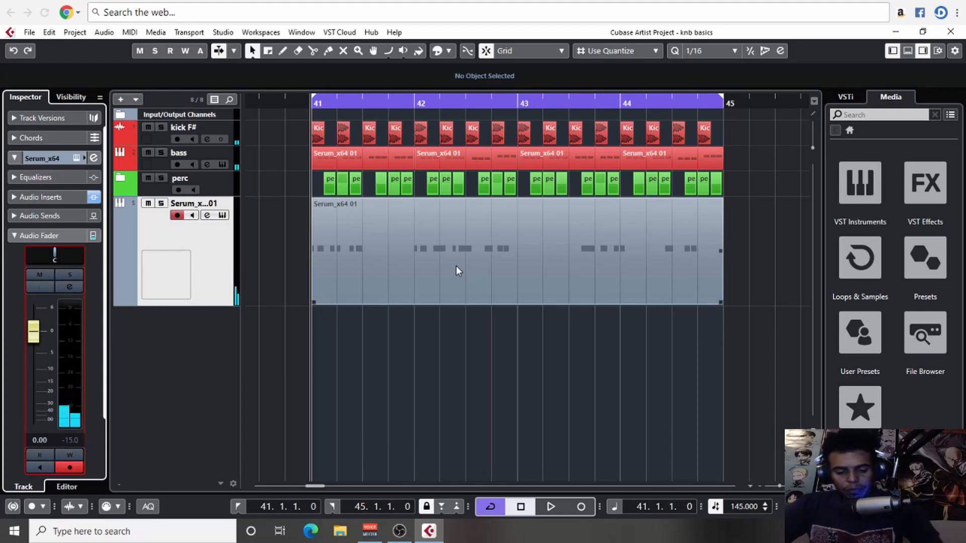
{"action": "key", "text": "ctrl+s"}
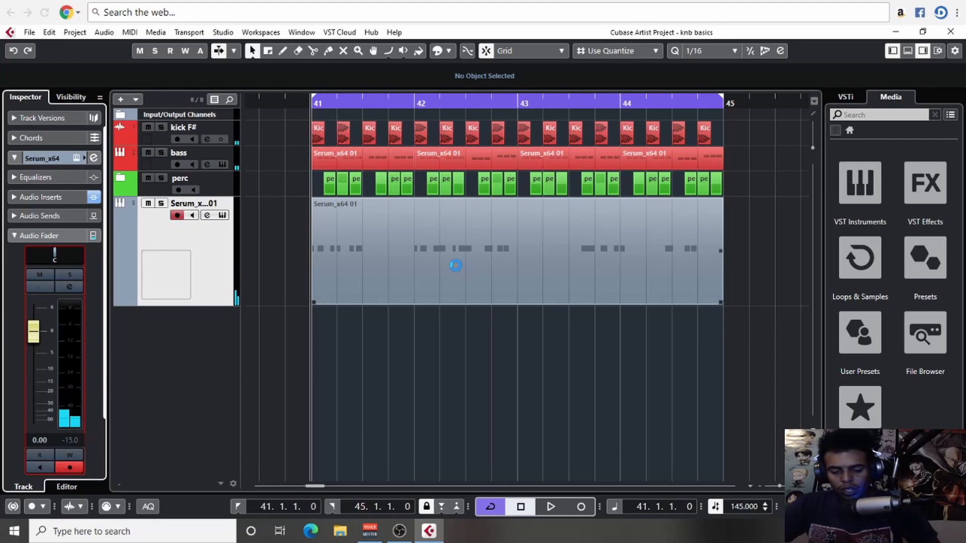
In Serum's effects, assign Macro 2 to the Delay mix and the Reverb mix, with the reverb amount at -100.
{"action": "left_click", "coordinate": [77, 159]}
{"action": "left_click", "coordinate": [365, 85]}
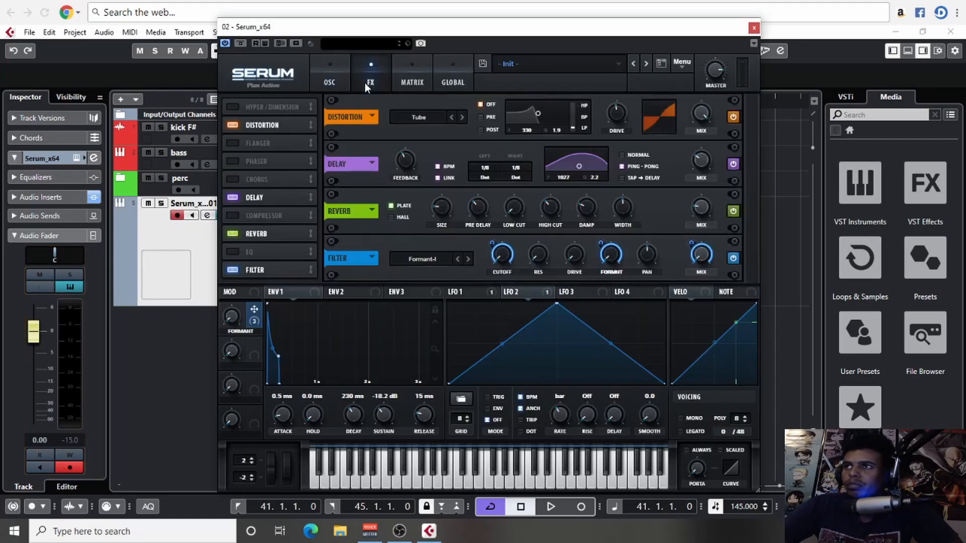
{"action": "left_click", "coordinate": [234, 198]}
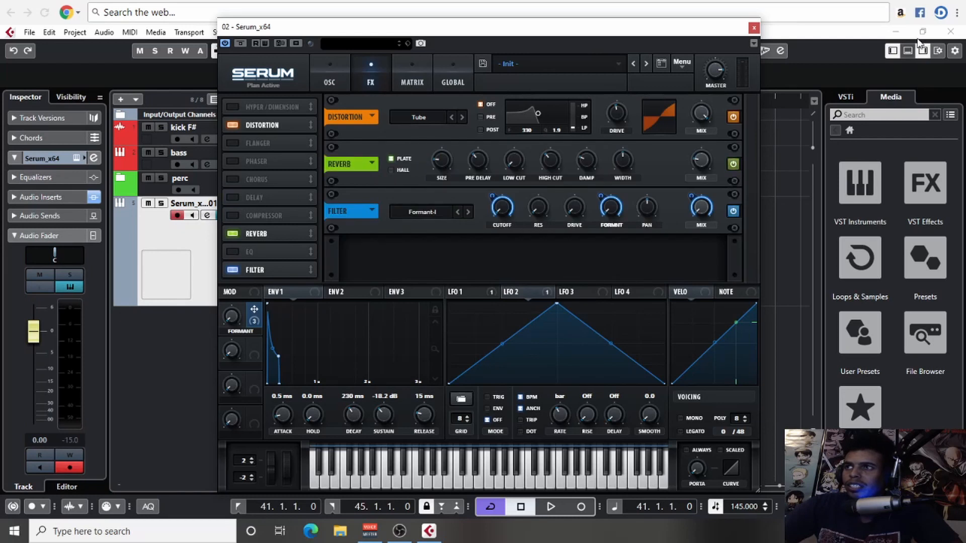
{"action": "left_click", "coordinate": [234, 199]}
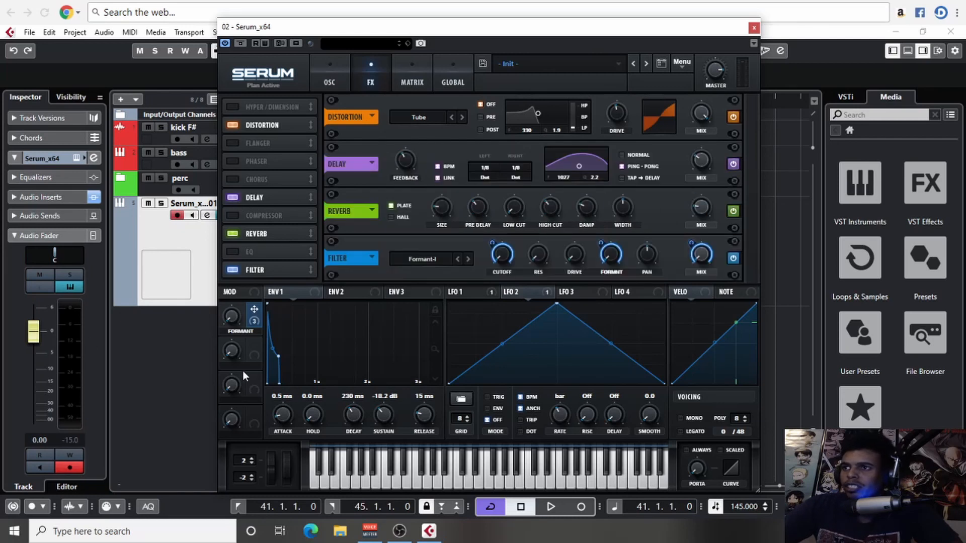
{"action": "left_click_drag", "start_coordinate": [254, 345], "coordinate": [655, 190]}
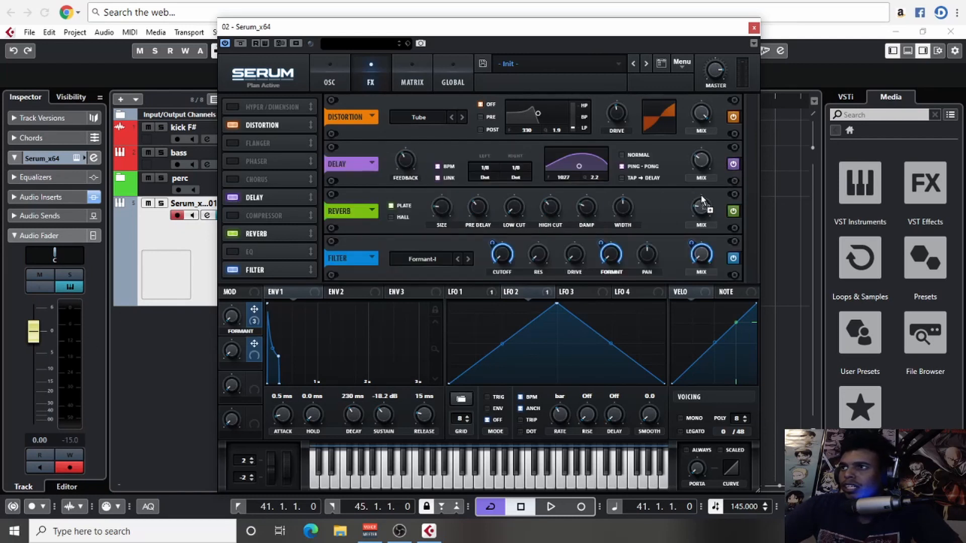
{"action": "left_click_drag", "start_coordinate": [694, 150], "coordinate": [701, 160]}
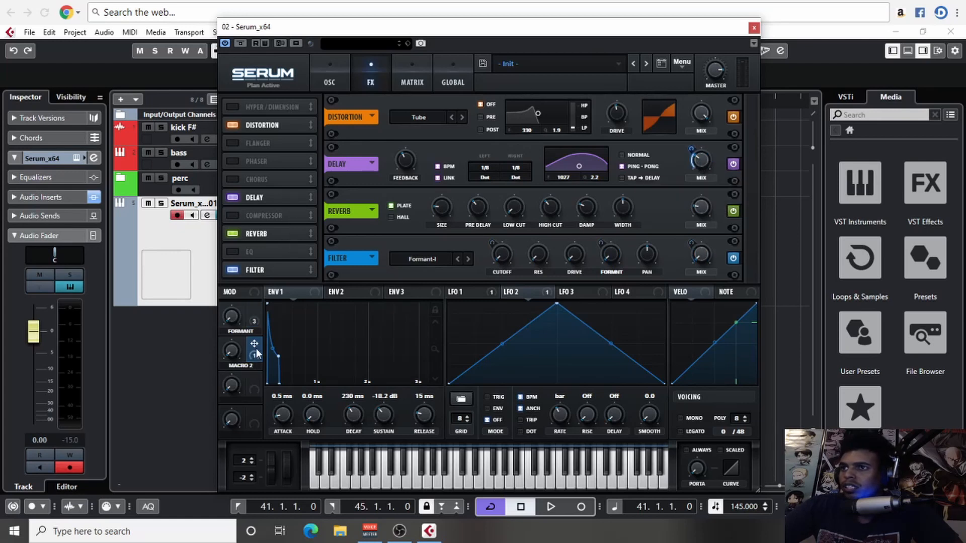
{"action": "left_click_drag", "start_coordinate": [689, 201], "coordinate": [690, 207]}
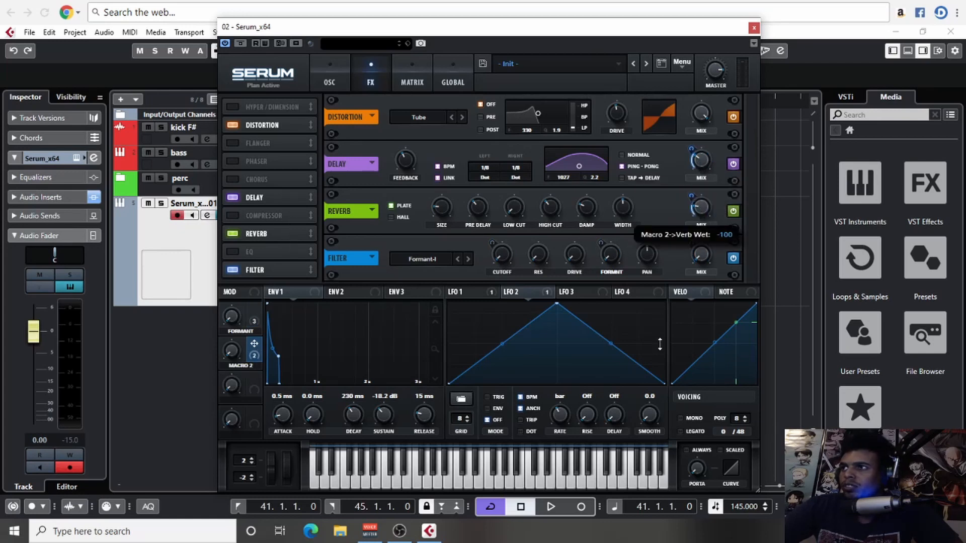
Rename Macro 2 as FX OFF, and audition the loop with the macro set to 100%.
{"action": "double_click", "coordinate": [245, 366]}
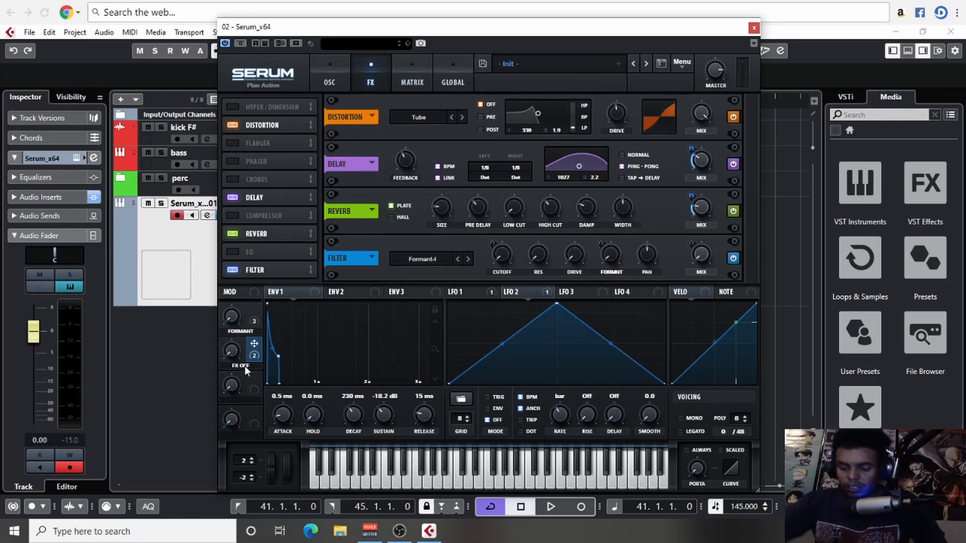
{"action": "key", "text": "Return"}
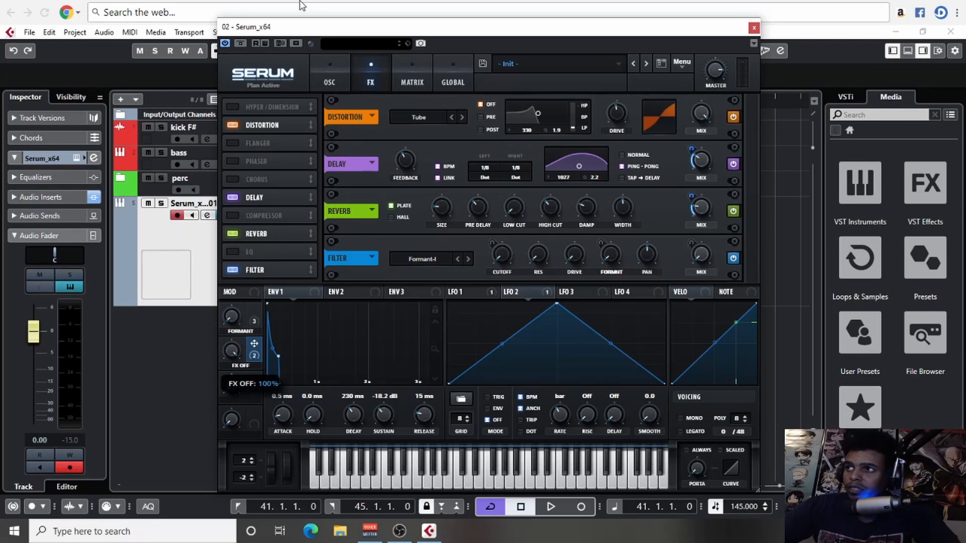
{"action": "key", "text": "space"}
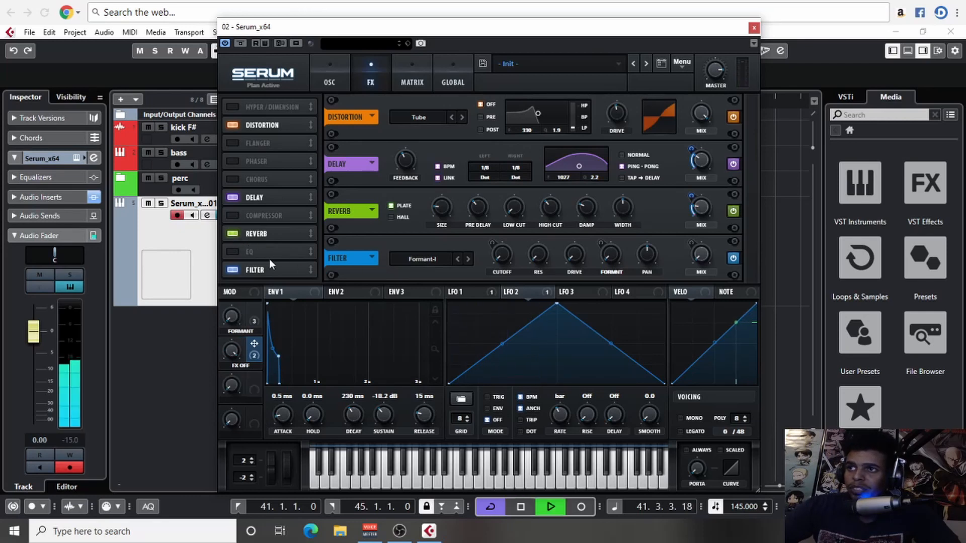
{"action": "key", "text": "space"}
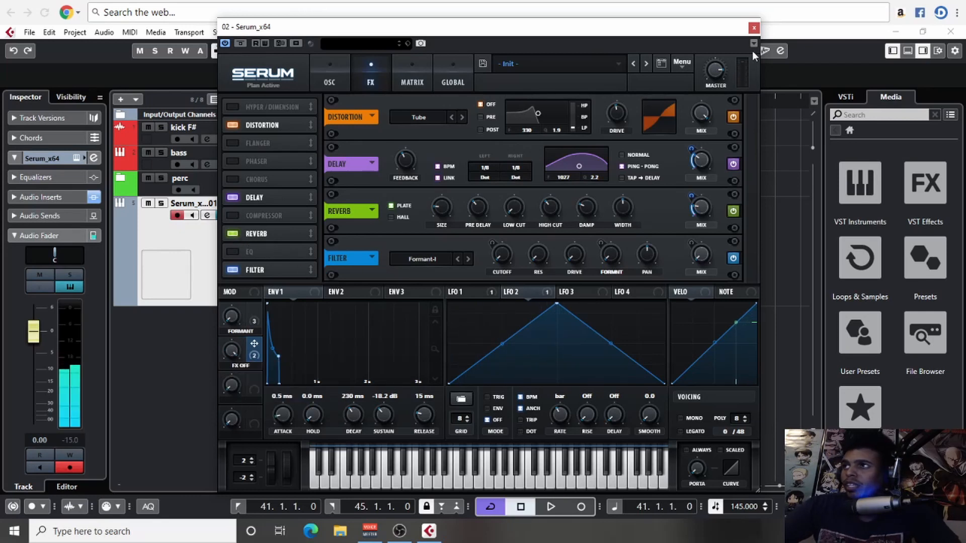
{"action": "left_click", "coordinate": [753, 27]}
Open the Serum part for note editing, and add notes at 41.3.3, 41.4.1 and 41.4.2.
{"action": "double_click", "coordinate": [420, 279]}
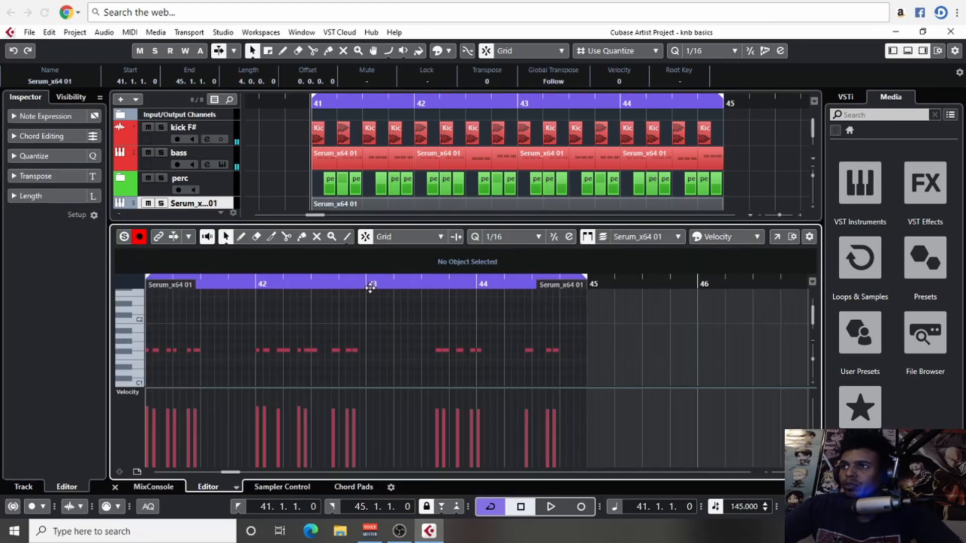
{"action": "key", "text": "h"}
{"action": "key", "text": "h"}
{"action": "key", "text": "h"}
{"action": "key", "text": "h"}
{"action": "key", "text": "h"}
{"action": "left_click_drag", "start_coordinate": [600, 338], "coordinate": [327, 358]}
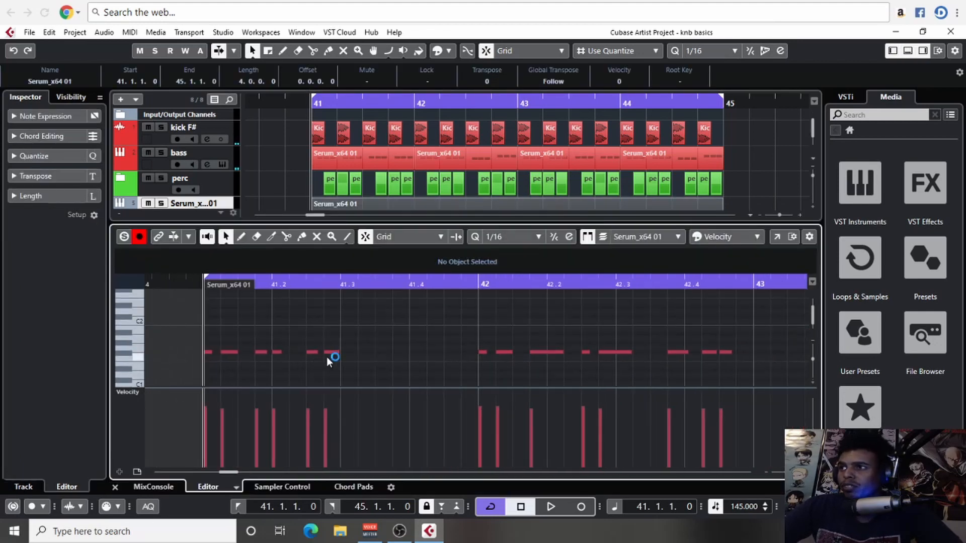
{"action": "left_click", "coordinate": [385, 347]}
{"action": "left_click", "coordinate": [411, 348]}
{"action": "left_click", "coordinate": [434, 352]}
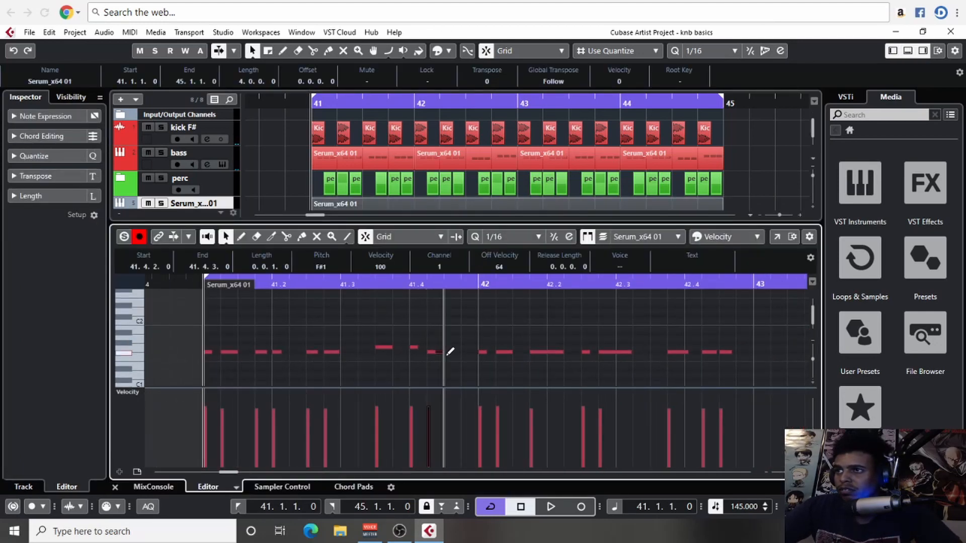
Transpose the added notes in beats 3 and 4 of bar 41 to F#1, and add a short F#1 note at 41.3.2.
{"action": "left_click_drag", "start_coordinate": [461, 332], "coordinate": [378, 368]}
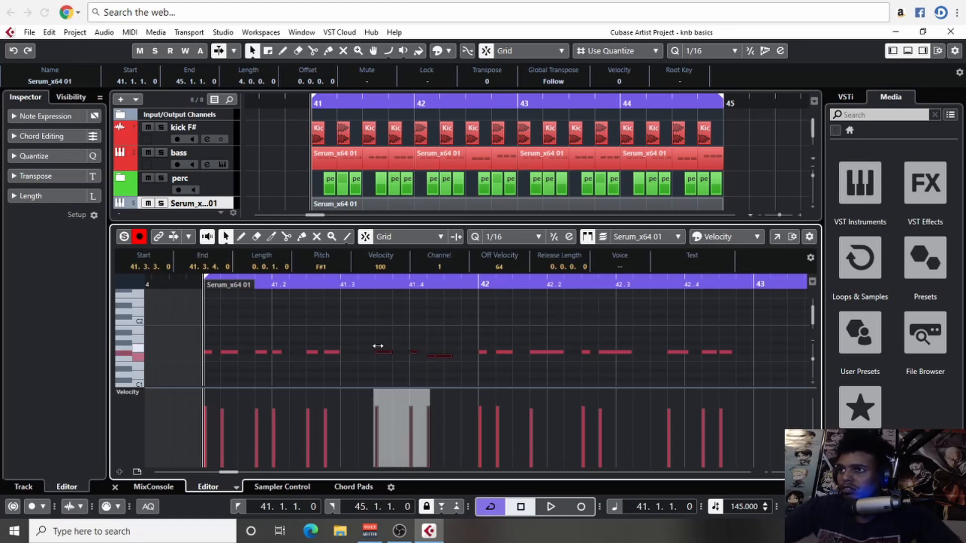
{"action": "left_click", "coordinate": [436, 361]}
{"action": "left_click", "coordinate": [437, 358]}
{"action": "key", "text": "Up"}
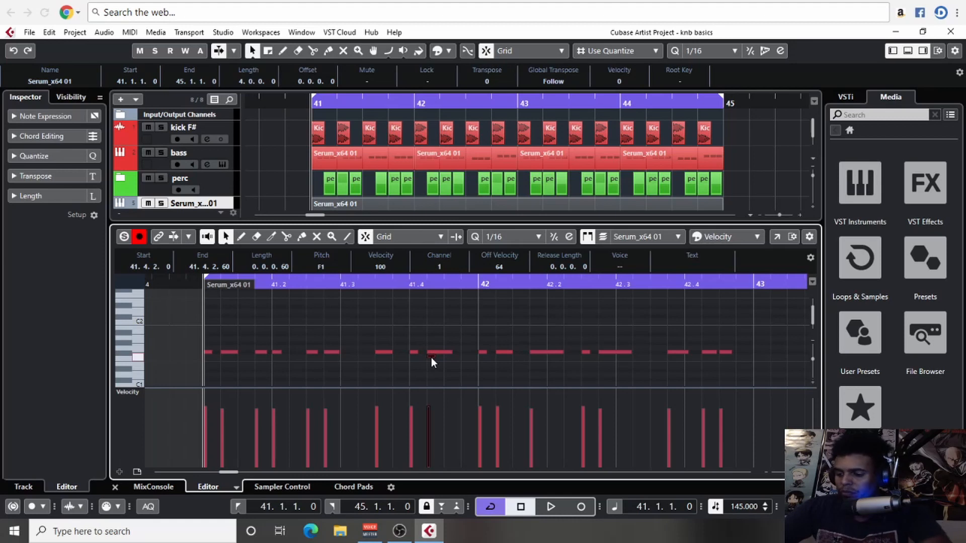
{"action": "key", "text": "Right"}
{"action": "left_click", "coordinate": [362, 352]}
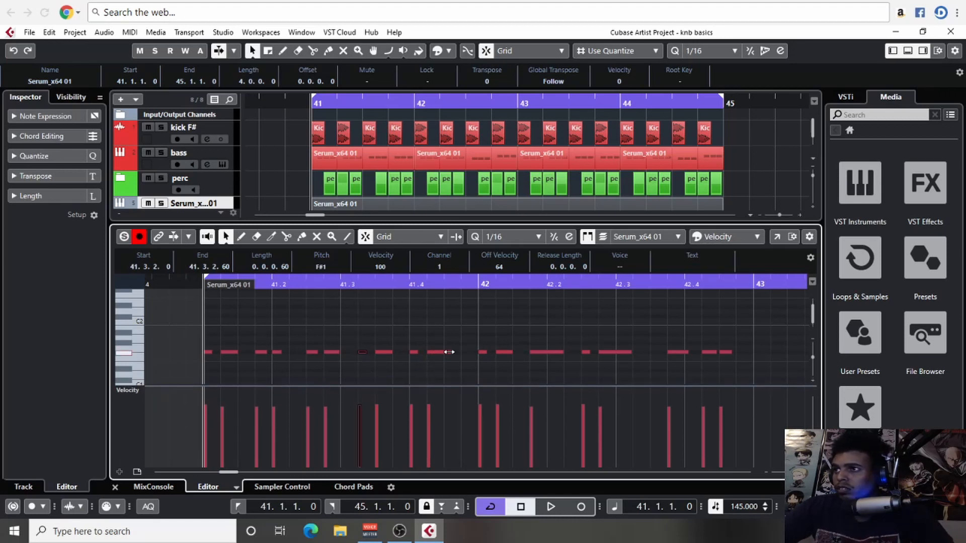
Add notes at 43.1.1, 43.2.1, 43.2.2, 43.2.3 and 43.3.1, and align them all on F#1.
{"action": "left_click_drag", "start_coordinate": [447, 386], "coordinate": [447, 376]}
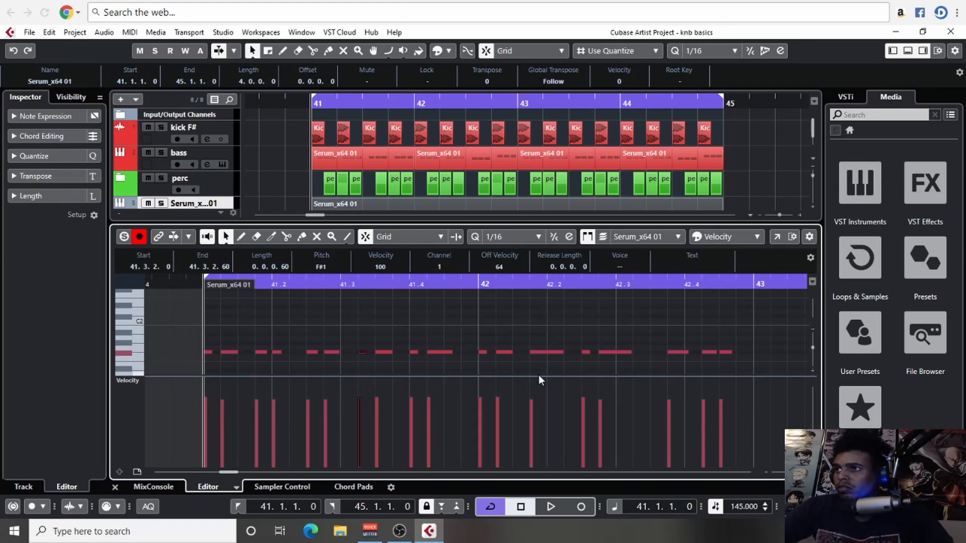
{"action": "left_click_drag", "start_coordinate": [538, 377], "coordinate": [538, 416]}
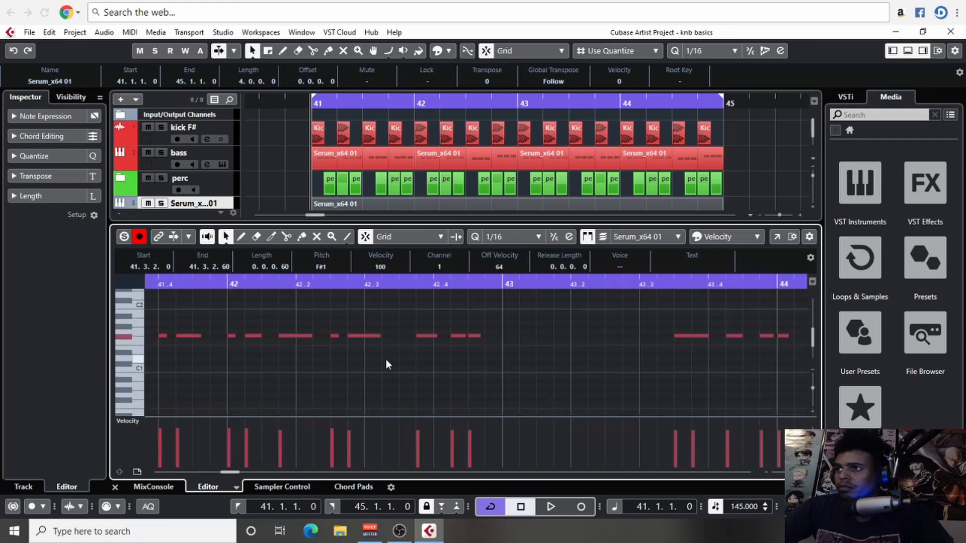
{"action": "scroll", "coordinate": [385, 359], "scroll_direction": "right", "scroll_amount": 3}
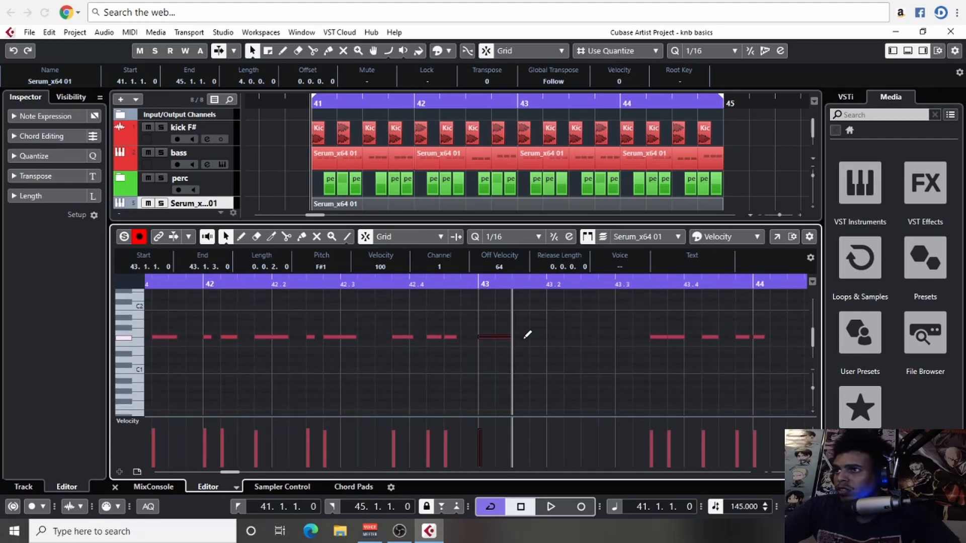
{"action": "left_click", "coordinate": [552, 337], "text": "alt"}
{"action": "left_click", "coordinate": [571, 338], "text": "alt"}
{"action": "mouse_move", "coordinate": [587, 341]}
{"action": "left_mouse_down"}
{"action": "mouse_move", "coordinate": [605, 342]}
{"action": "mouse_move", "coordinate": [603, 363]}
{"action": "left_mouse_up"}
{"action": "left_click", "coordinate": [625, 333], "text": "alt"}
{"action": "key", "text": "Up"}
{"action": "left_click_drag", "start_coordinate": [616, 321], "coordinate": [470, 361]}
{"action": "key", "text": "Down"}
{"action": "left_click", "coordinate": [609, 351]}
Play the loop to hear the extended Serum pattern, and examine the notes in bars 43 and 44.
{"action": "key", "text": "g"}
{"action": "key", "text": "g"}
{"action": "key", "text": "g"}
{"action": "key", "text": "g"}
{"action": "key", "text": "g"}
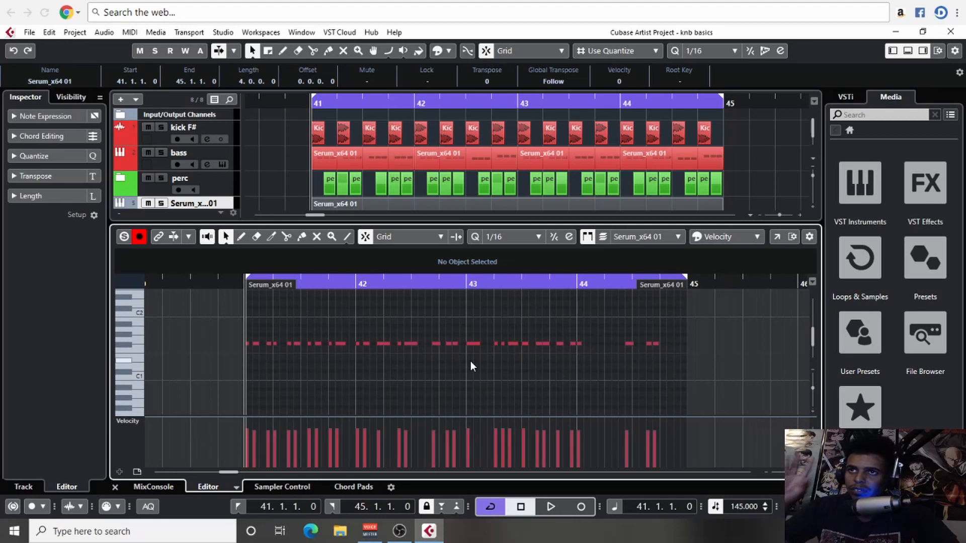
{"action": "key", "text": "space"}
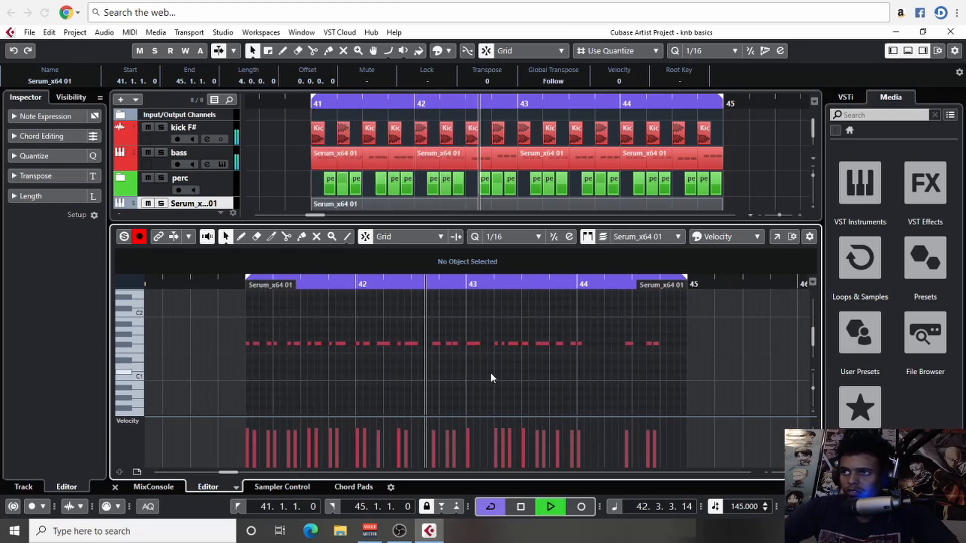
{"action": "key", "text": "h"}
{"action": "key", "text": "h"}
{"action": "scroll", "coordinate": [650, 364], "scroll_direction": "up", "scroll_amount": 1}
{"action": "left_click_drag", "start_coordinate": [634, 358], "coordinate": [466, 364]}
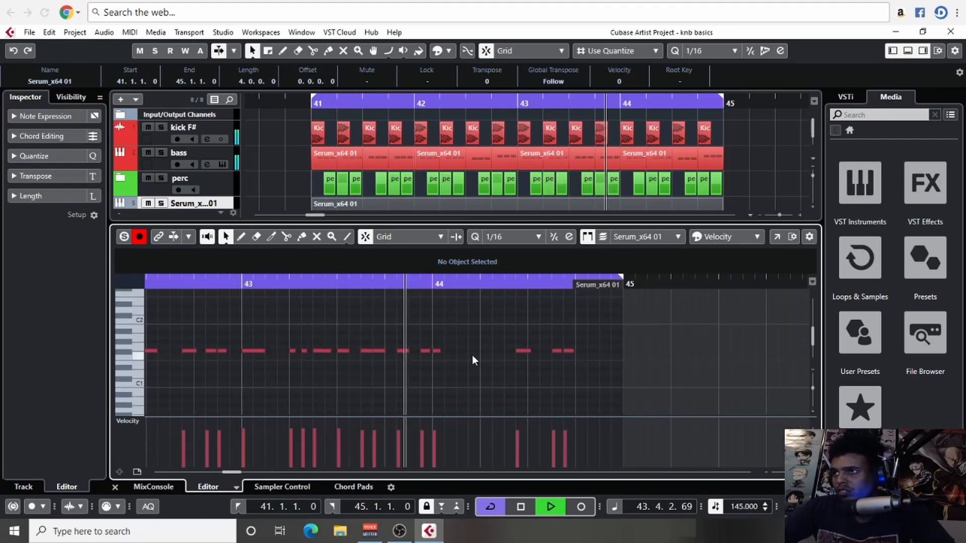
Add short F#1 notes at 44.1.3, 44.1.4 and 44.4.2 and longer ones at 44.2.2 and 44.4.3, and close the note editor.
{"action": "double_click", "coordinate": [471, 352]}
{"action": "left_click_drag", "start_coordinate": [504, 351], "coordinate": [510, 350]}
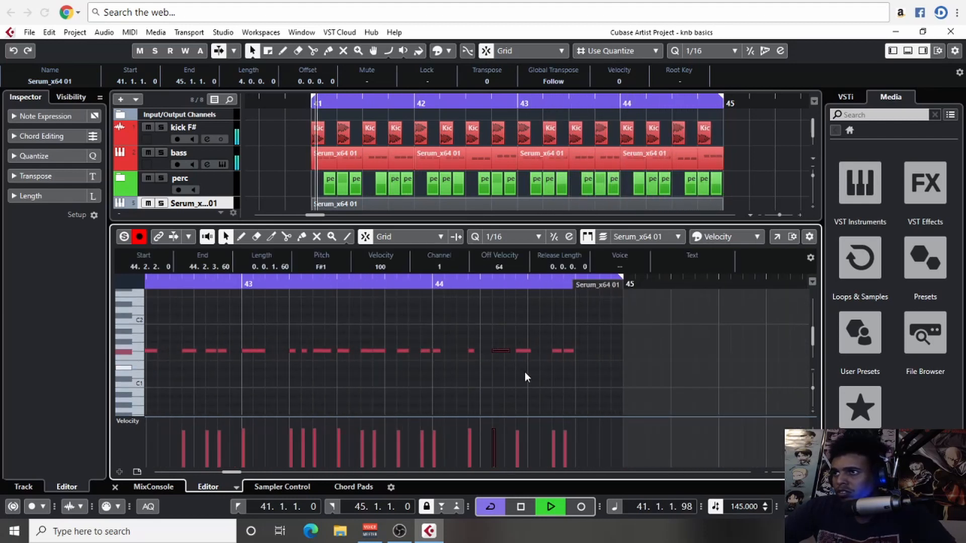
{"action": "left_click", "coordinate": [590, 350], "text": "alt"}
{"action": "left_click_drag", "start_coordinate": [603, 351], "coordinate": [617, 351]}
{"action": "left_click", "coordinate": [597, 374]}
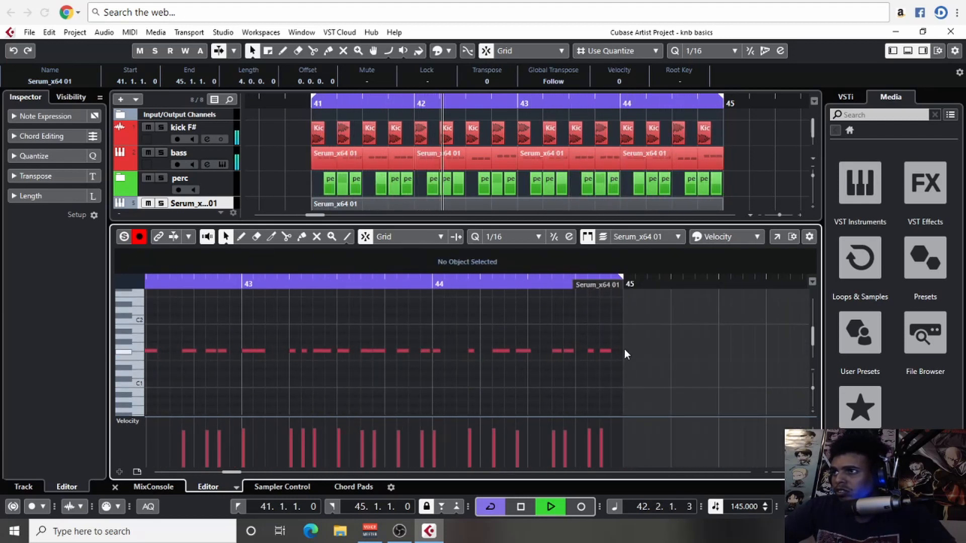
{"action": "left_click", "coordinate": [459, 351], "text": "alt"}
{"action": "left_click", "coordinate": [467, 379]}
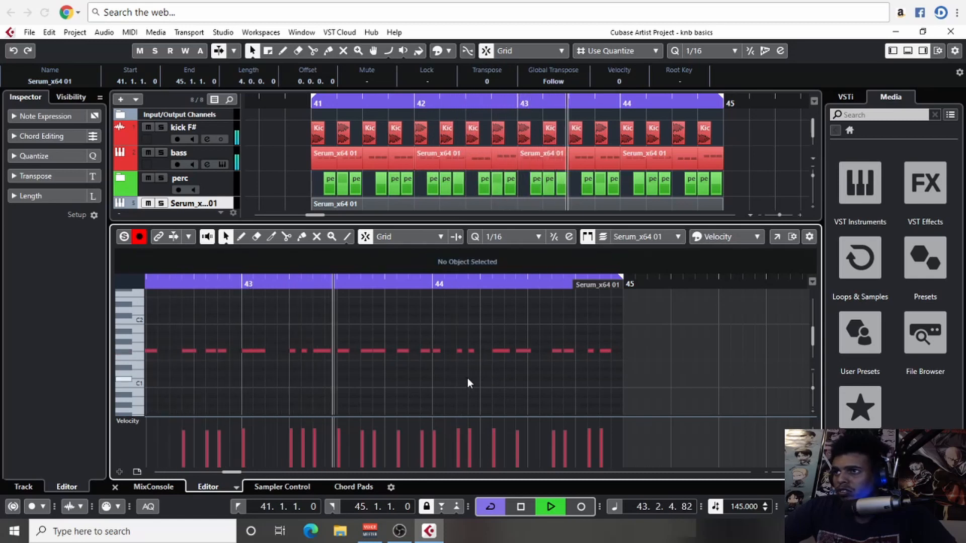
{"action": "key", "text": "g"}
{"action": "key", "text": "g"}
{"action": "key", "text": "g"}
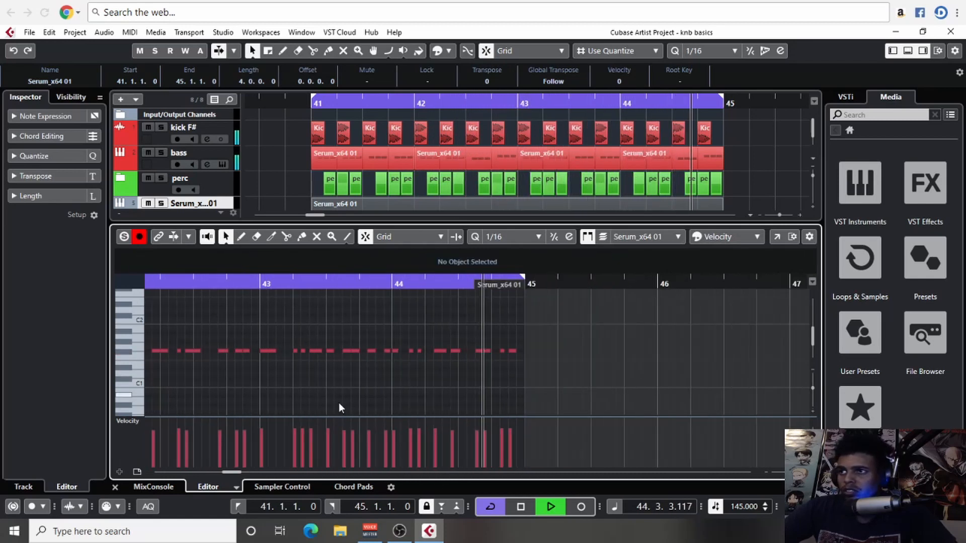
{"action": "left_click", "coordinate": [115, 487]}
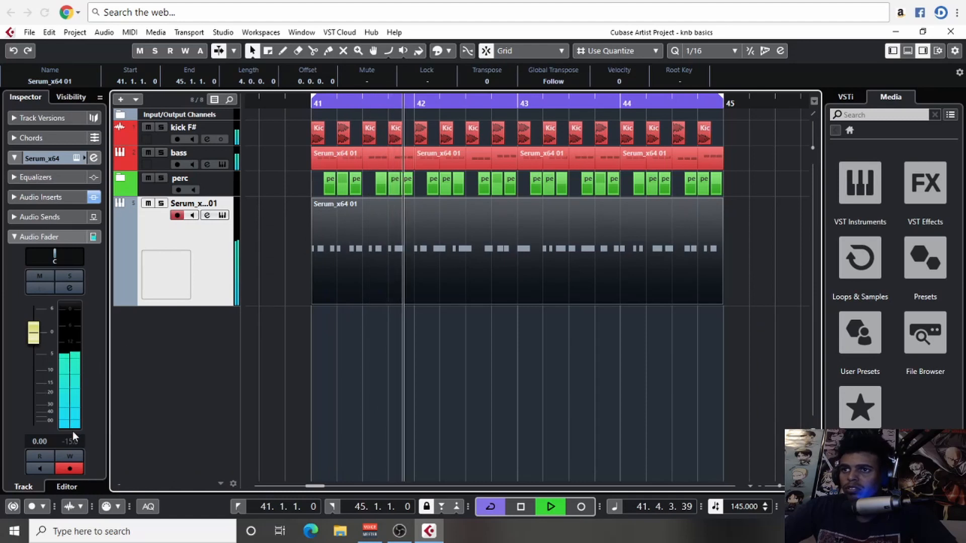
Open the Serum instrument, turn up the FX OFF macro and work the FORMANT macro while the loop plays.
{"action": "left_click", "coordinate": [77, 158]}
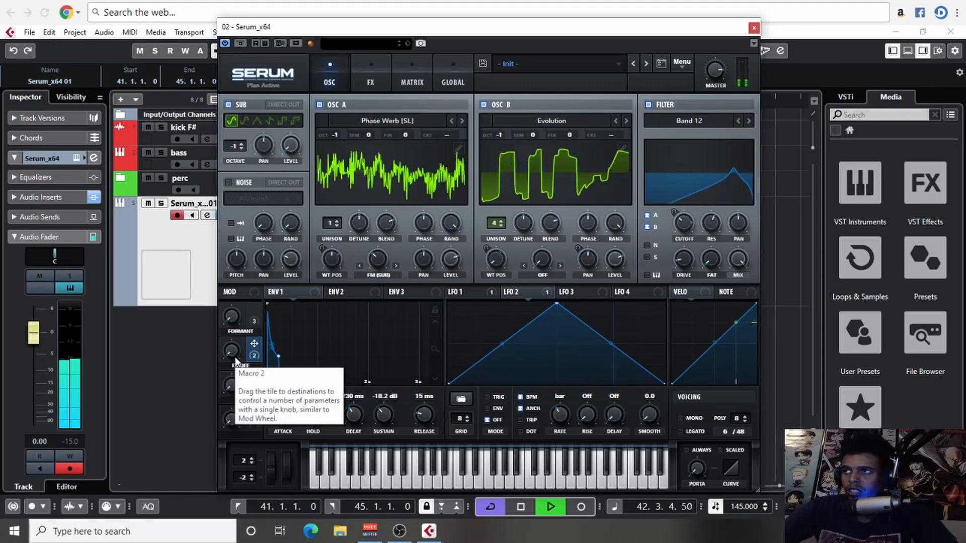
{"action": "left_click_drag", "start_coordinate": [231, 354], "coordinate": [234, 264]}
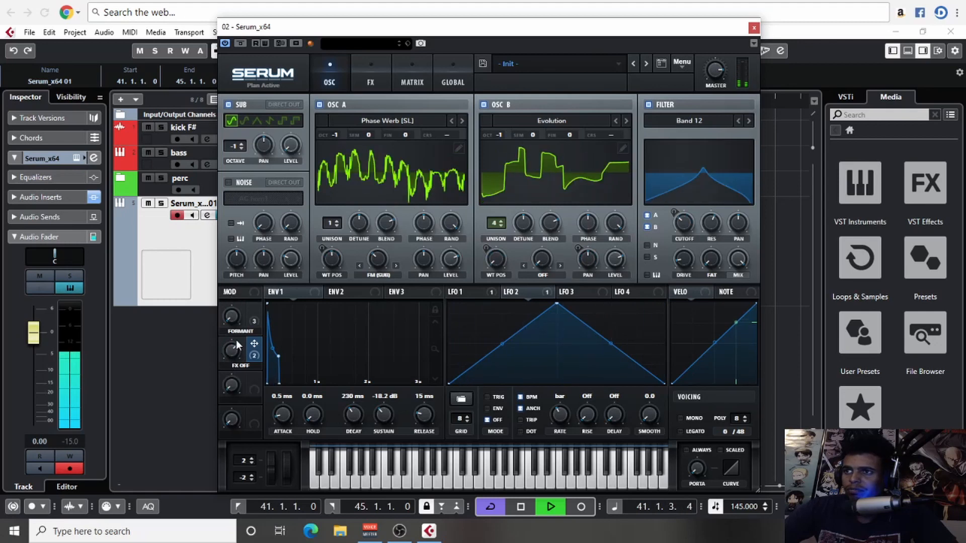
{"action": "mouse_move", "coordinate": [232, 319]}
{"action": "left_mouse_down"}
{"action": "mouse_move", "coordinate": [228, 221]}
{"action": "mouse_move", "coordinate": [222, 345]}
{"action": "mouse_move", "coordinate": [232, 327]}
{"action": "left_mouse_up"}
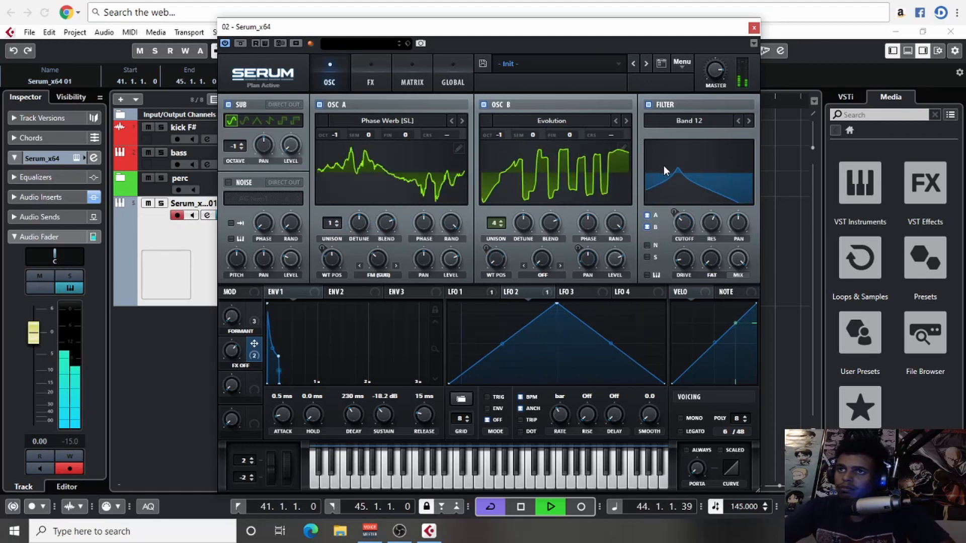
Close the Serum instrument, stop playback and deselect the Serum part.
{"action": "left_click", "coordinate": [753, 27]}
{"action": "key", "text": "space"}
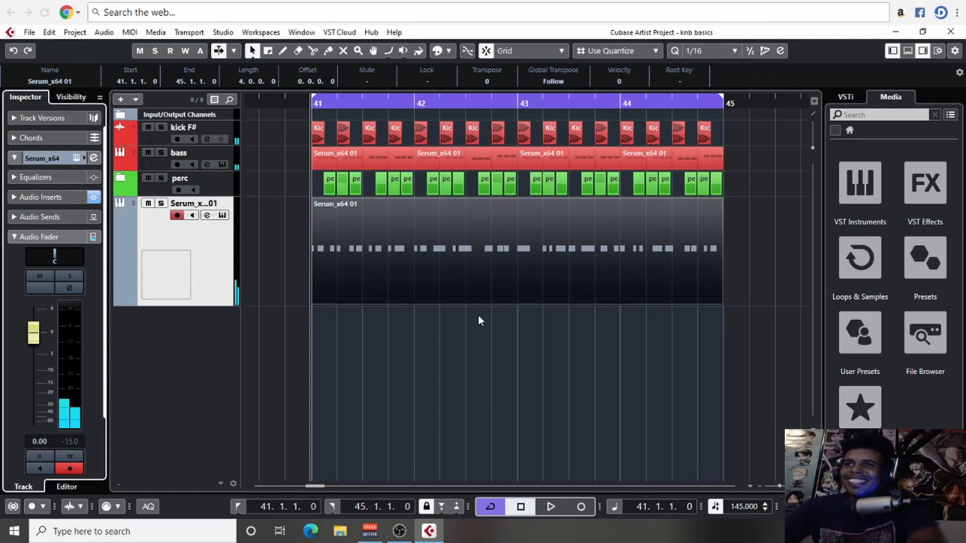
{"action": "left_click", "coordinate": [477, 334]}
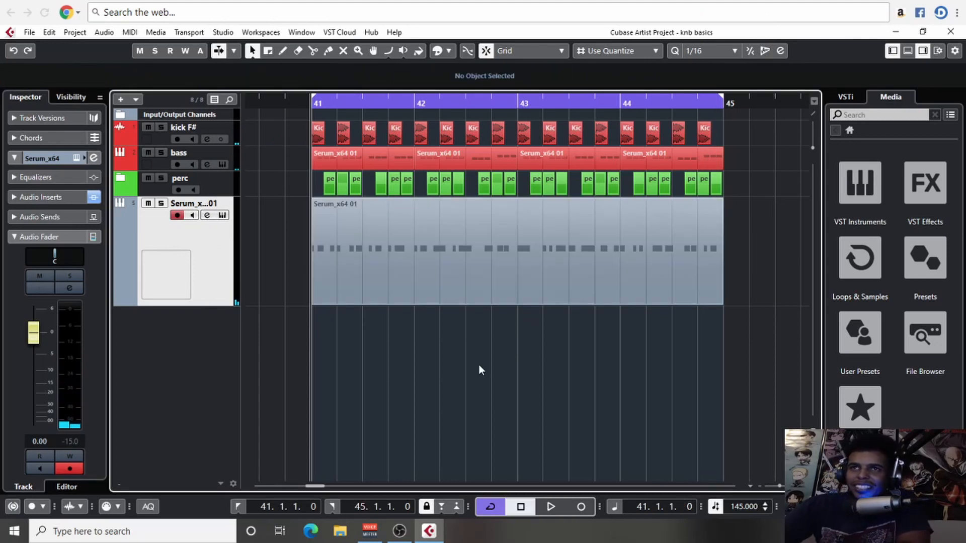